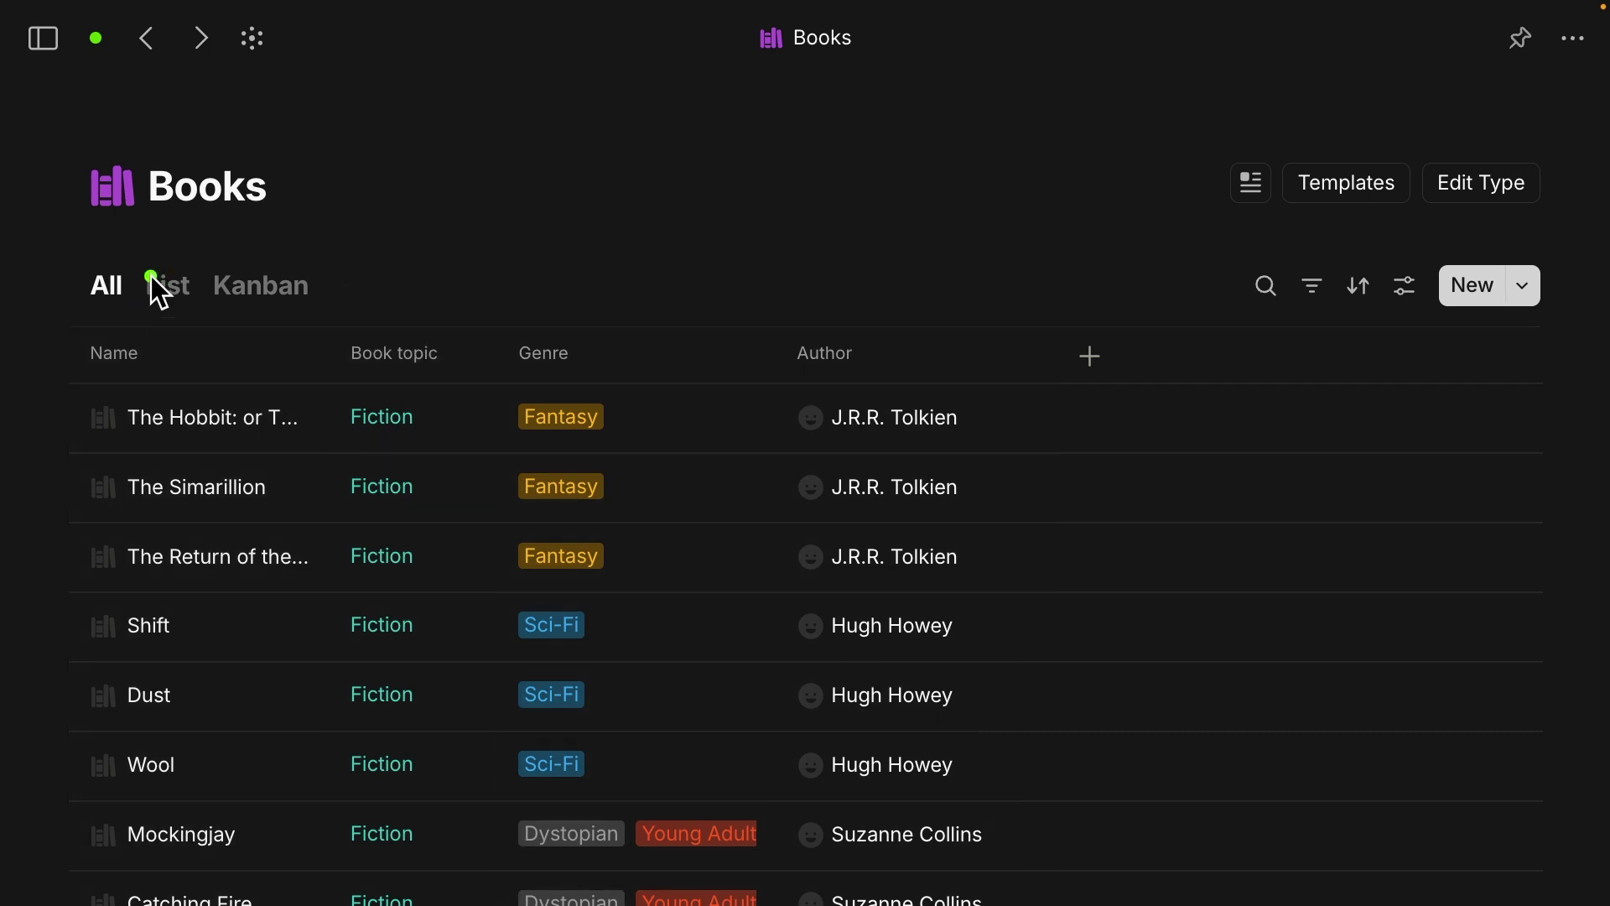
# Switch the Books set to its List view and place the Book topic property ahead of Name.
pyautogui.click(183, 289)
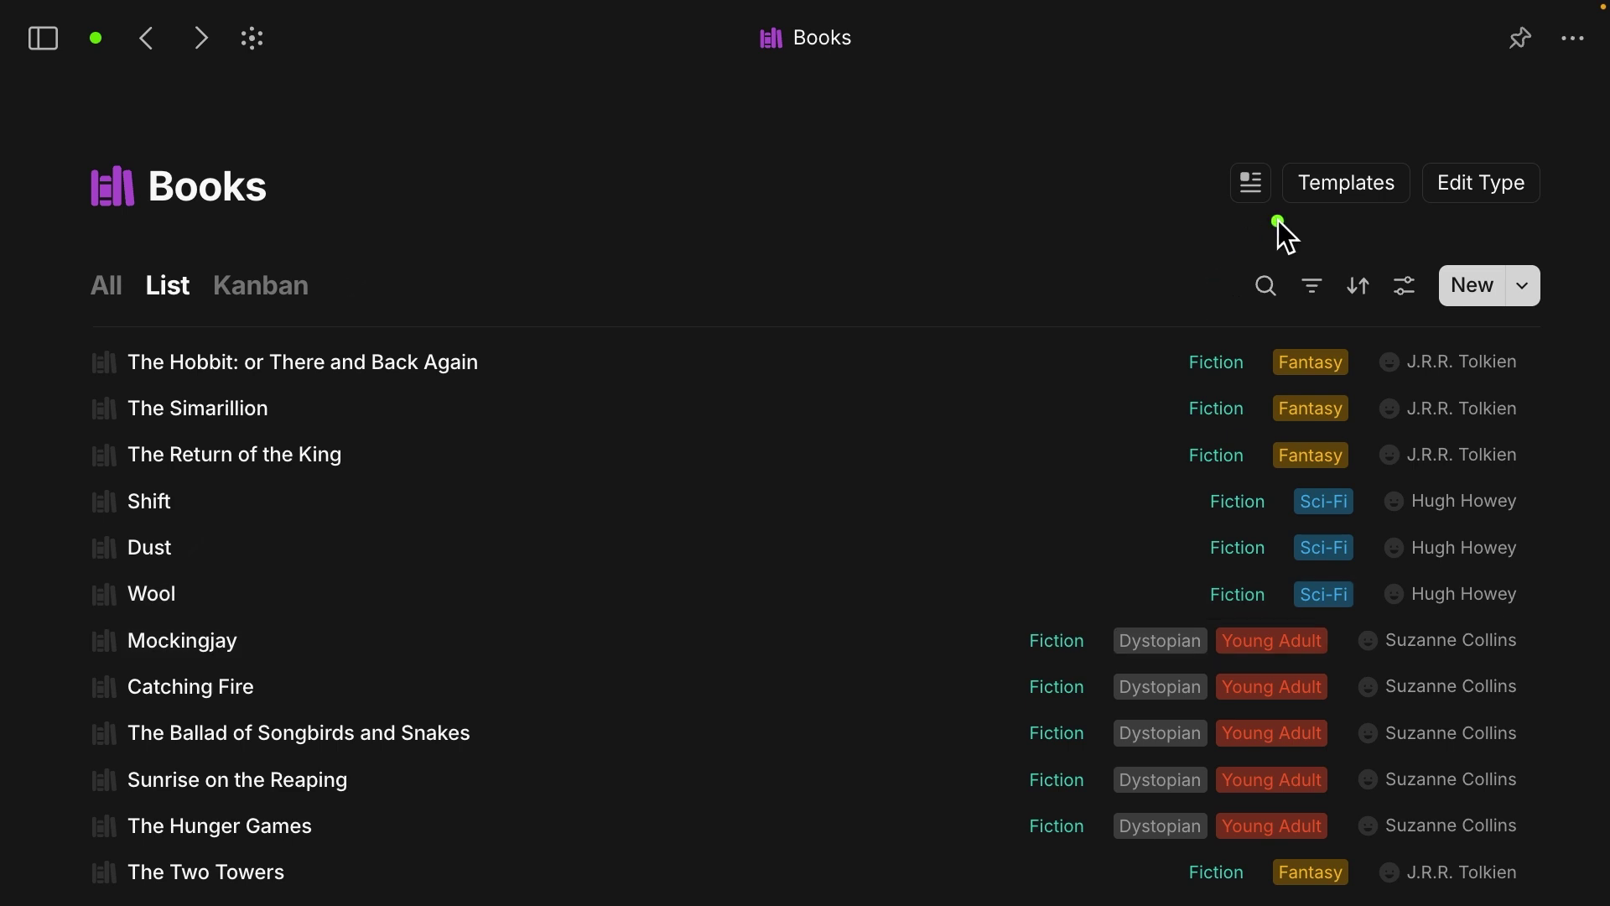
pyautogui.moveTo(1286, 221); pyautogui.dragTo(1389, 256)
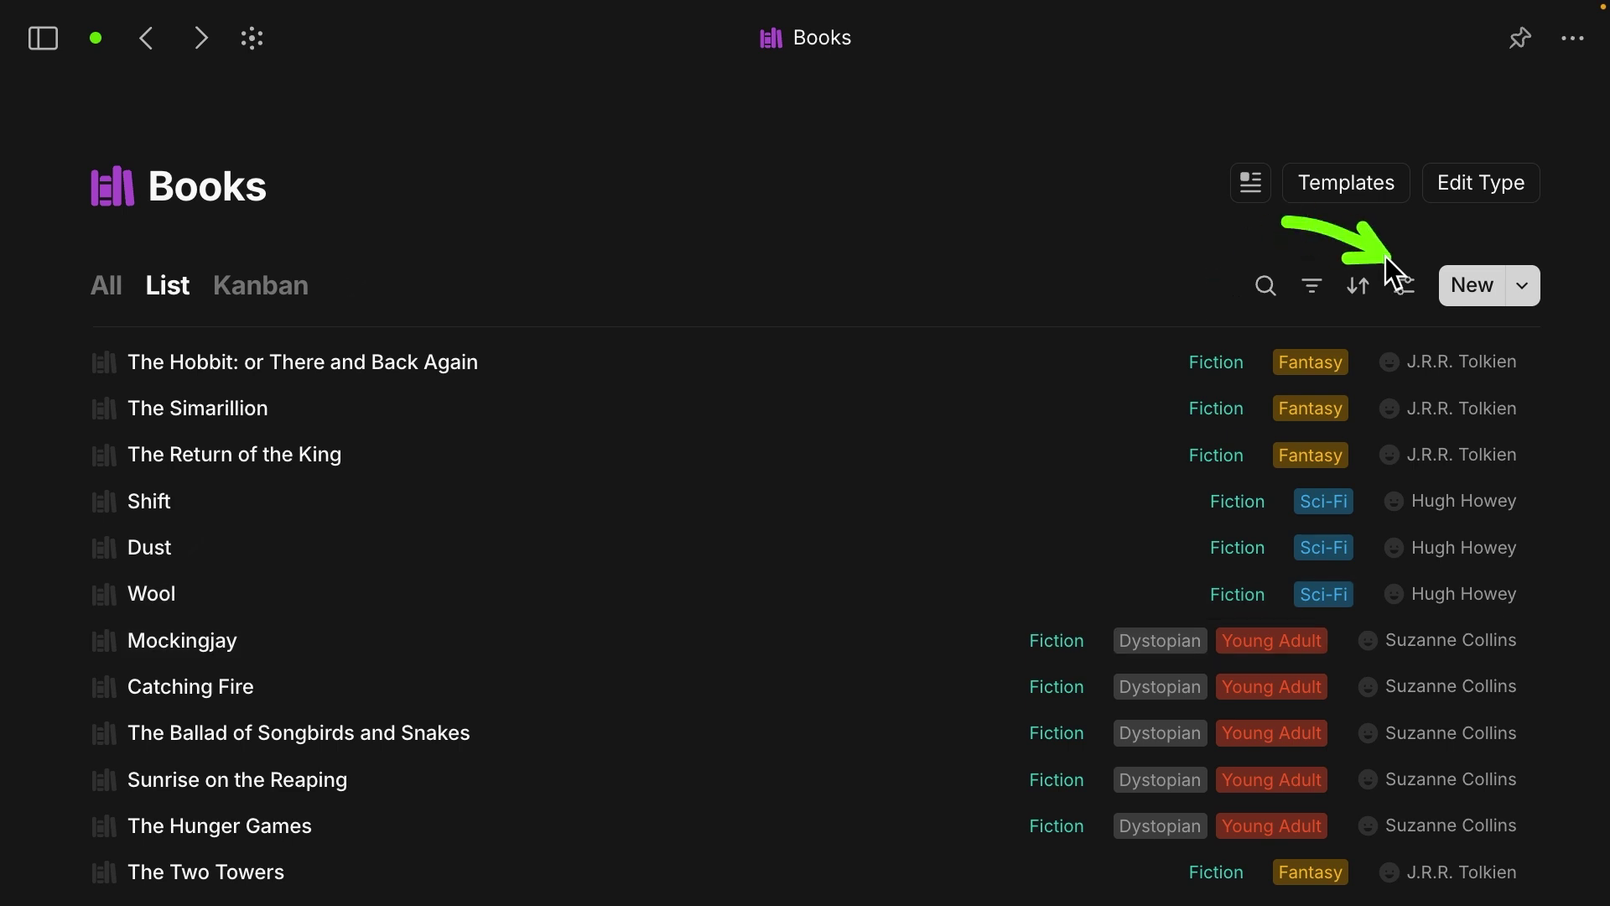
pyautogui.click(1406, 294)
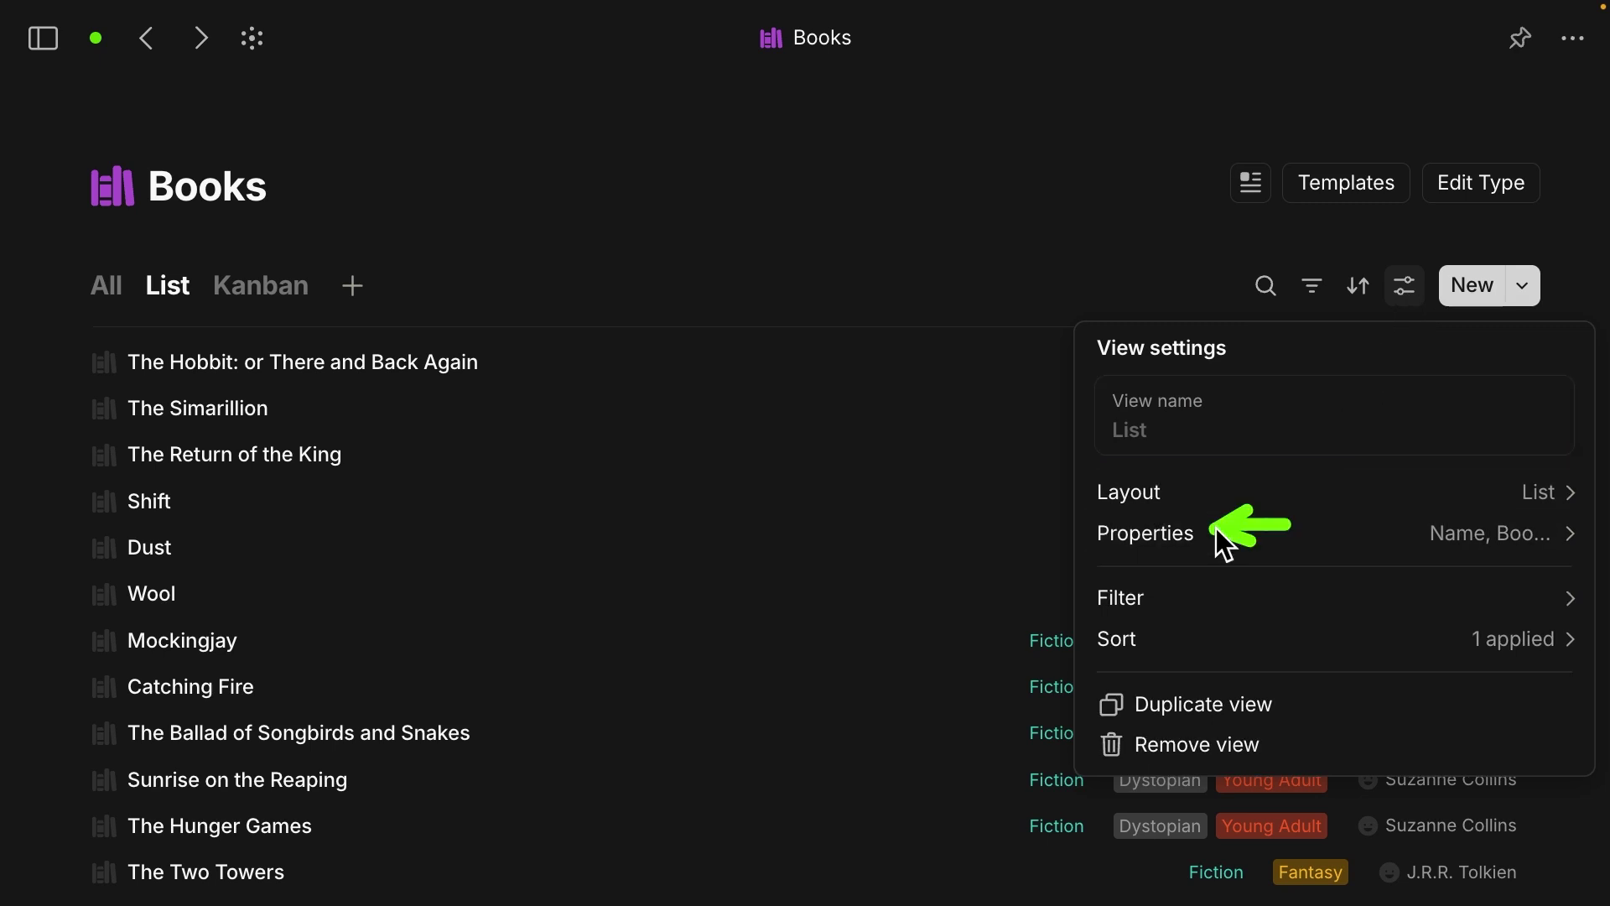
pyautogui.click(1334, 537)
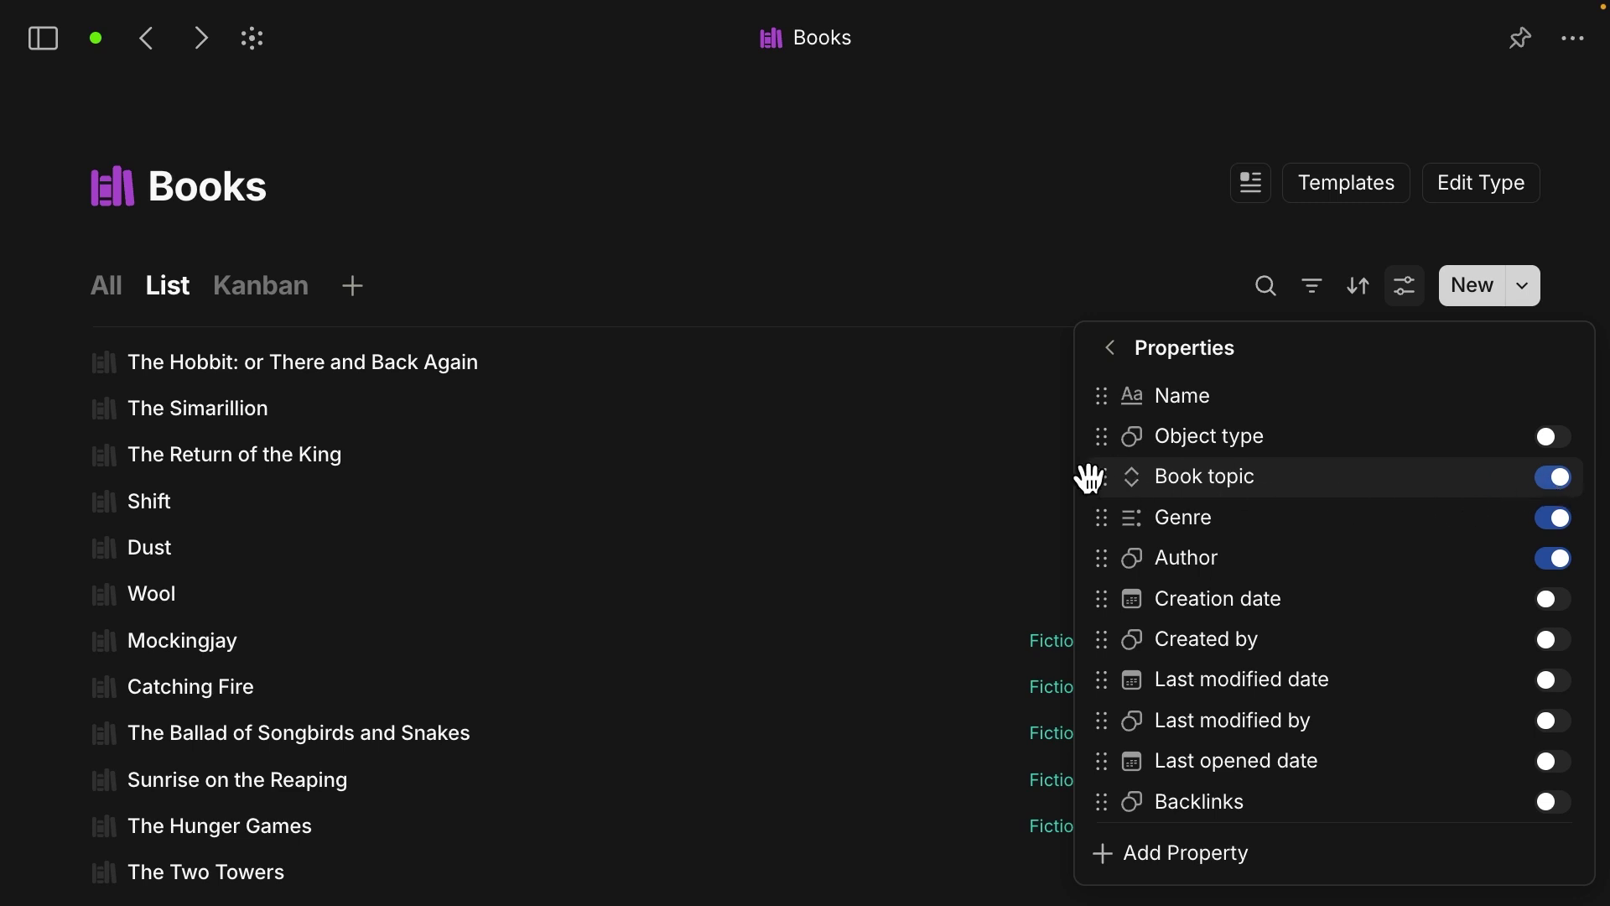
pyautogui.moveTo(1100, 478); pyautogui.dragTo(1109, 390)
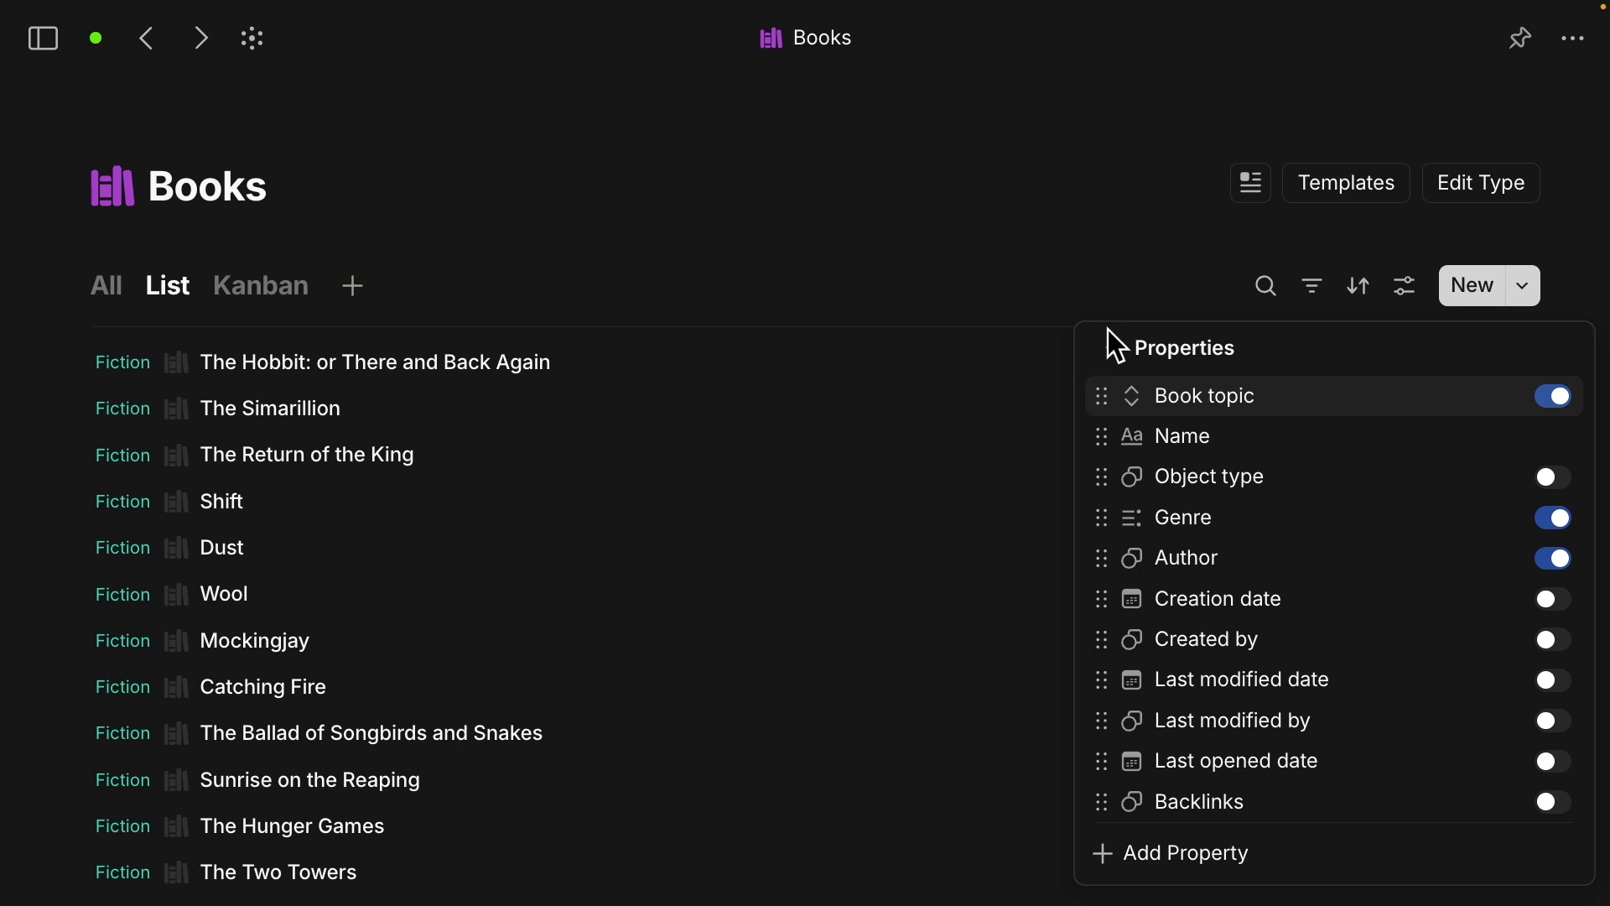
pyautogui.click(988, 283)
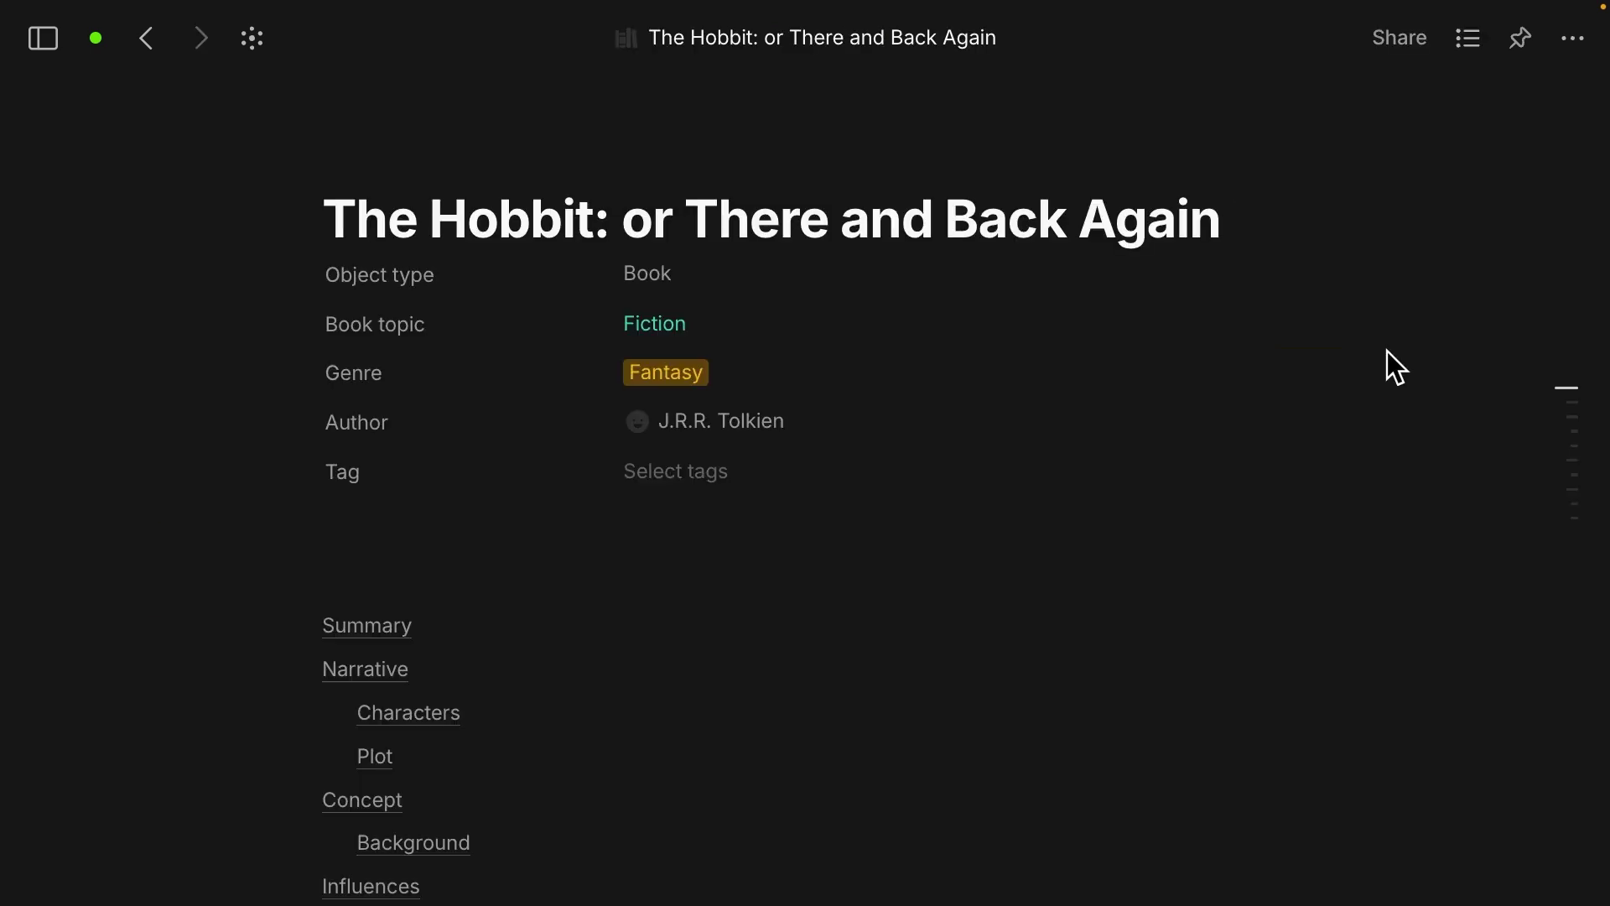
# Look up the Table of Contents block with "/tab" on the empty line above the Hobbit page's contents list, without inserting a block.
pyautogui.scroll(-3, 433, 168)
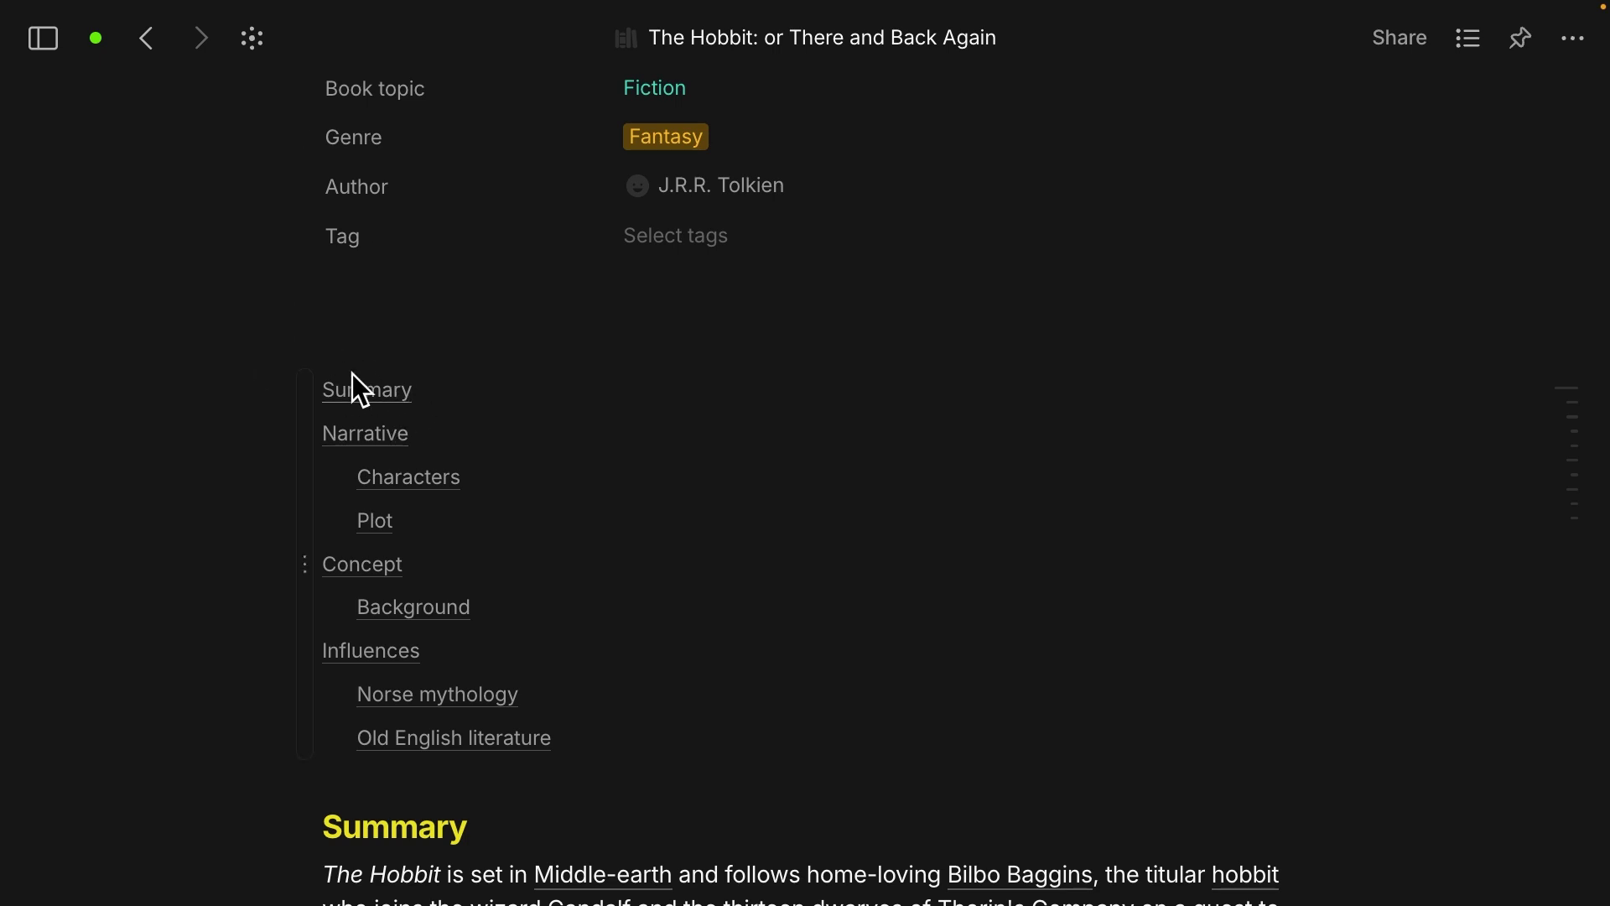
pyautogui.click(366, 321)
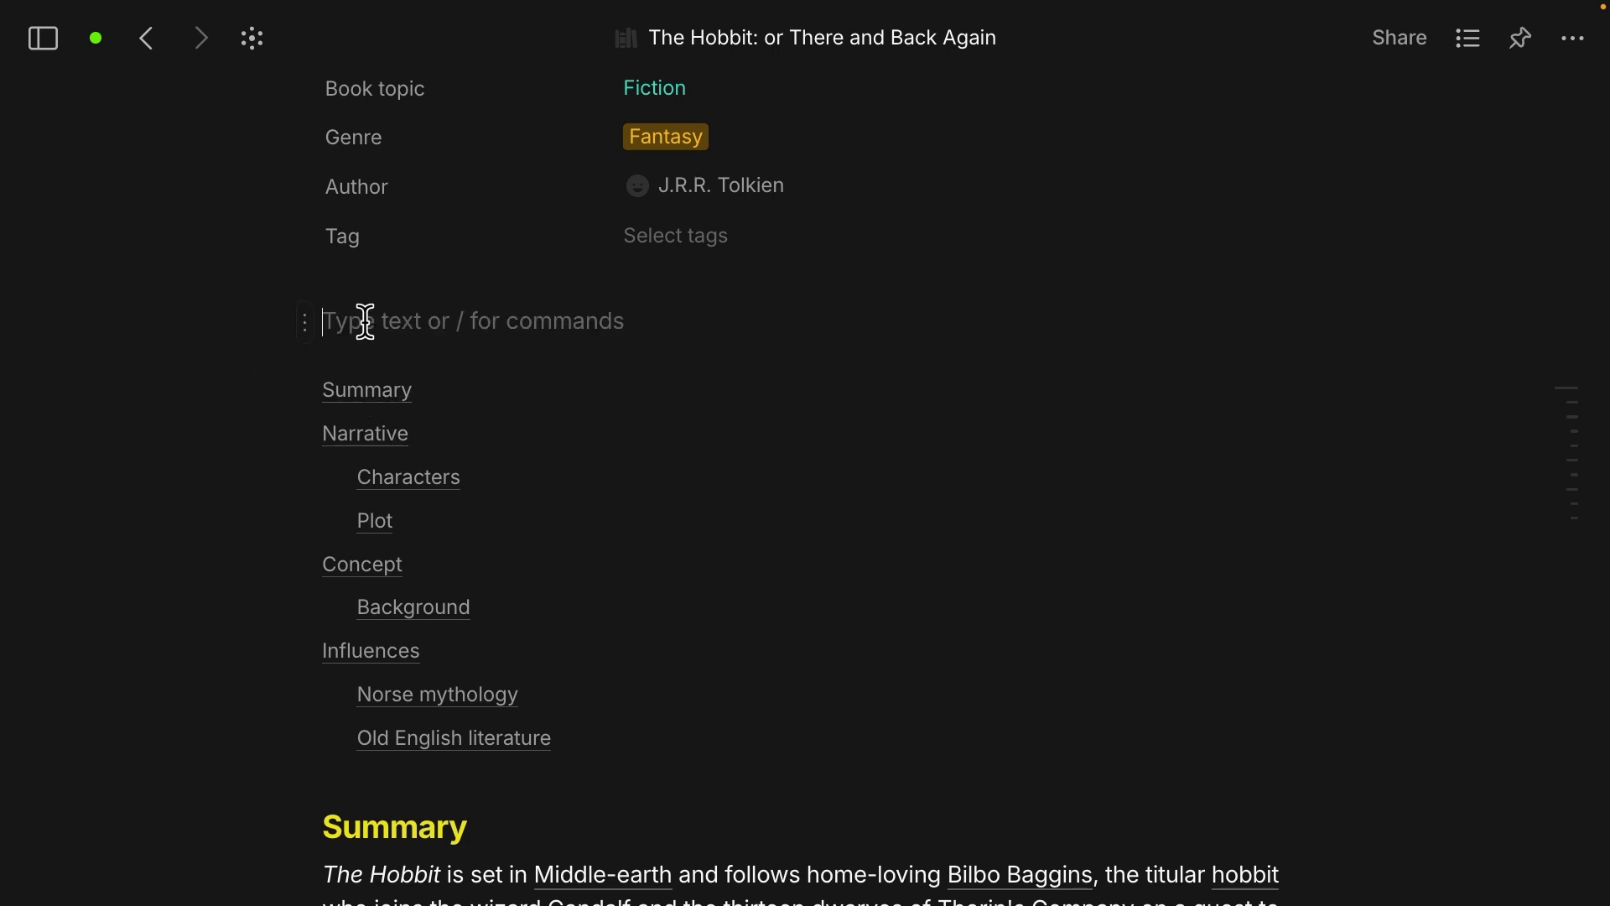
pyautogui.write('/')
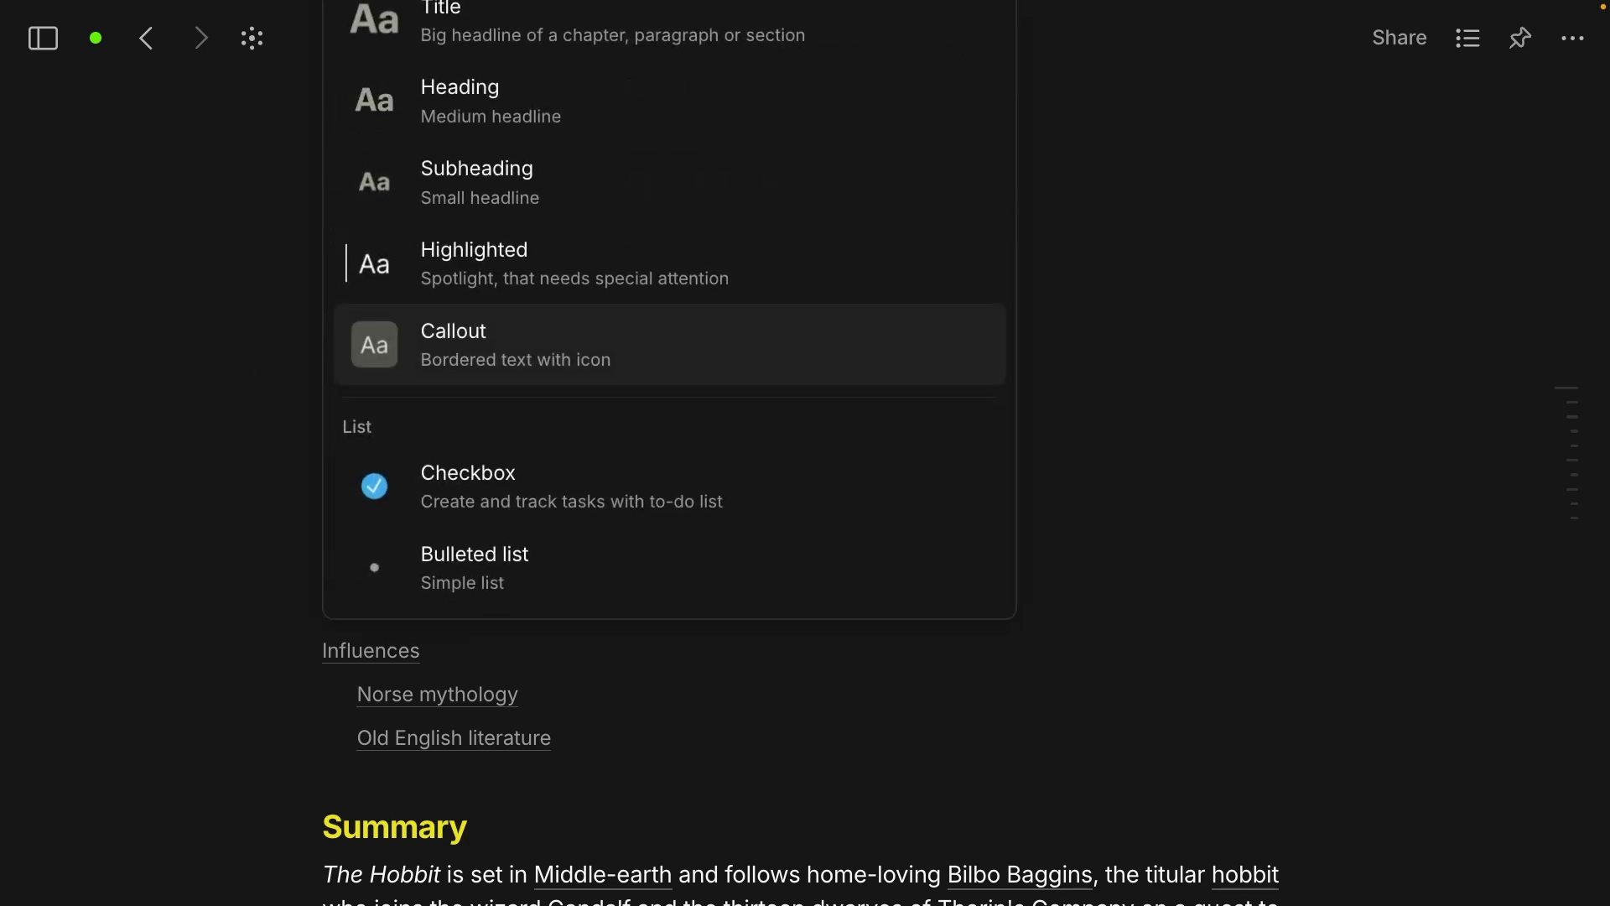
pyautogui.write('tab')
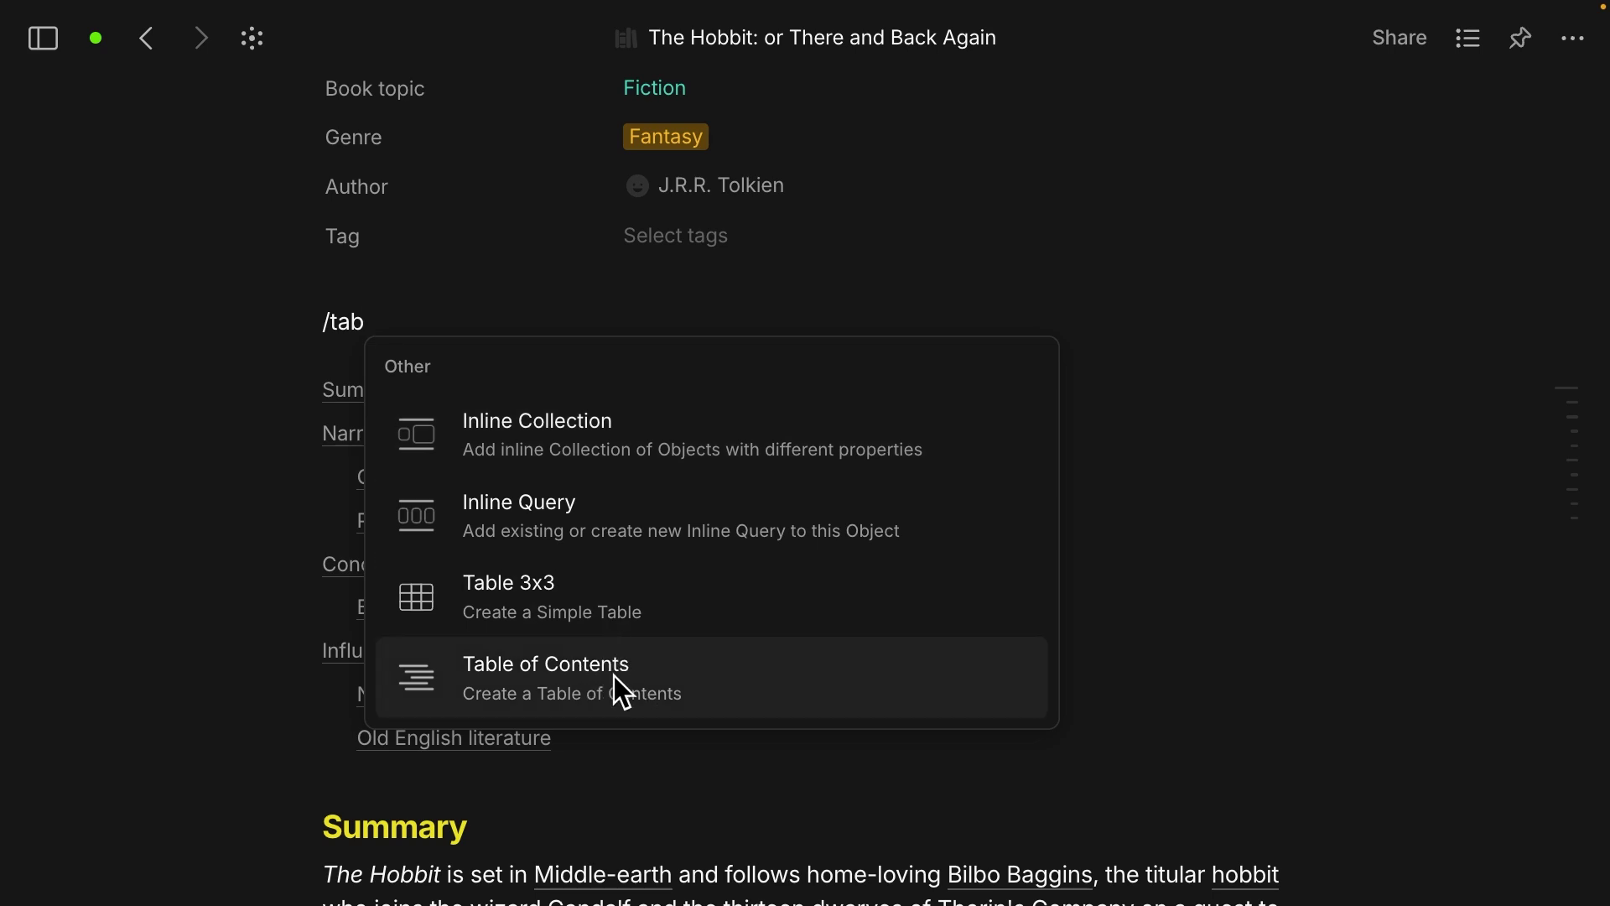
pyautogui.press('Escape')
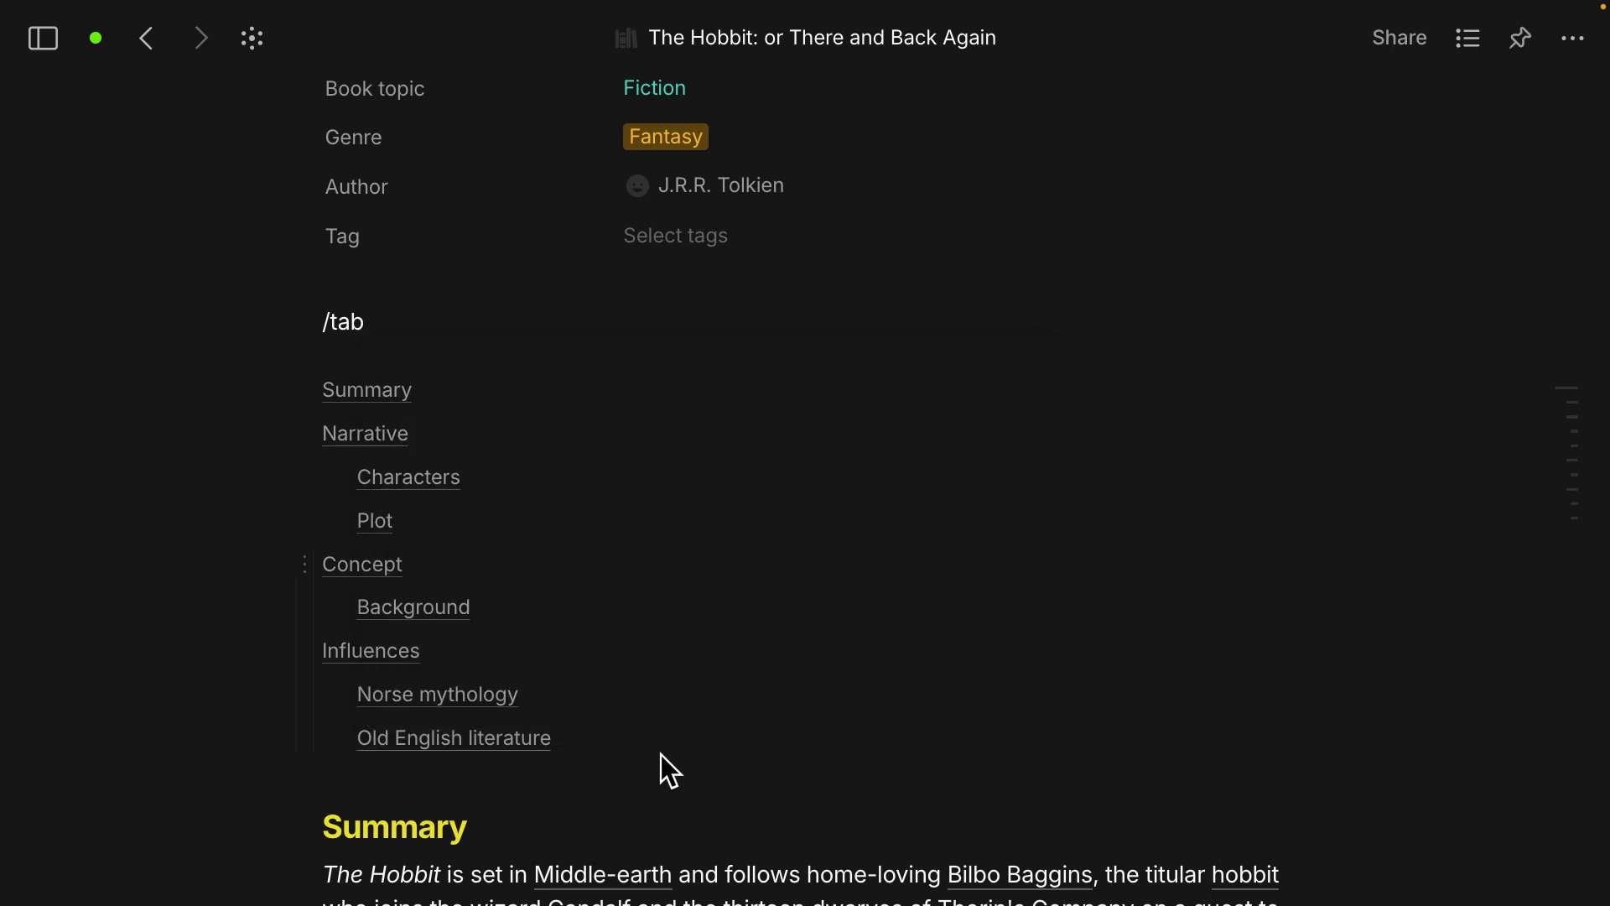
# Jump to the Concept section from the in-page table of contents and return to the start of the page.
pyautogui.scroll(-4, 651, 656)
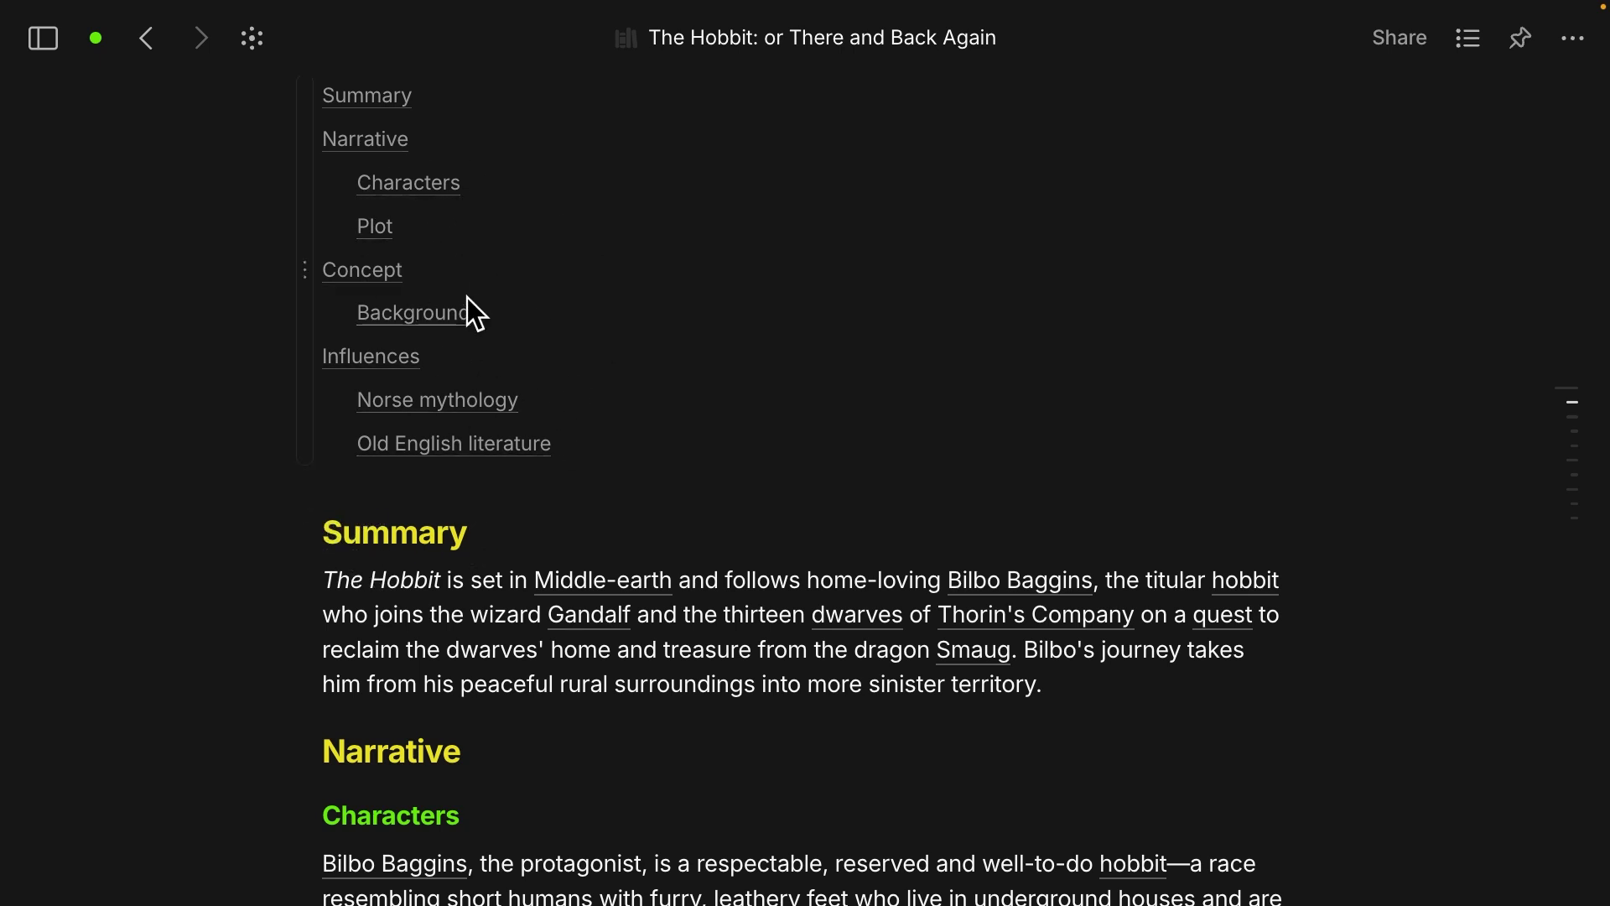
pyautogui.write('/tab')
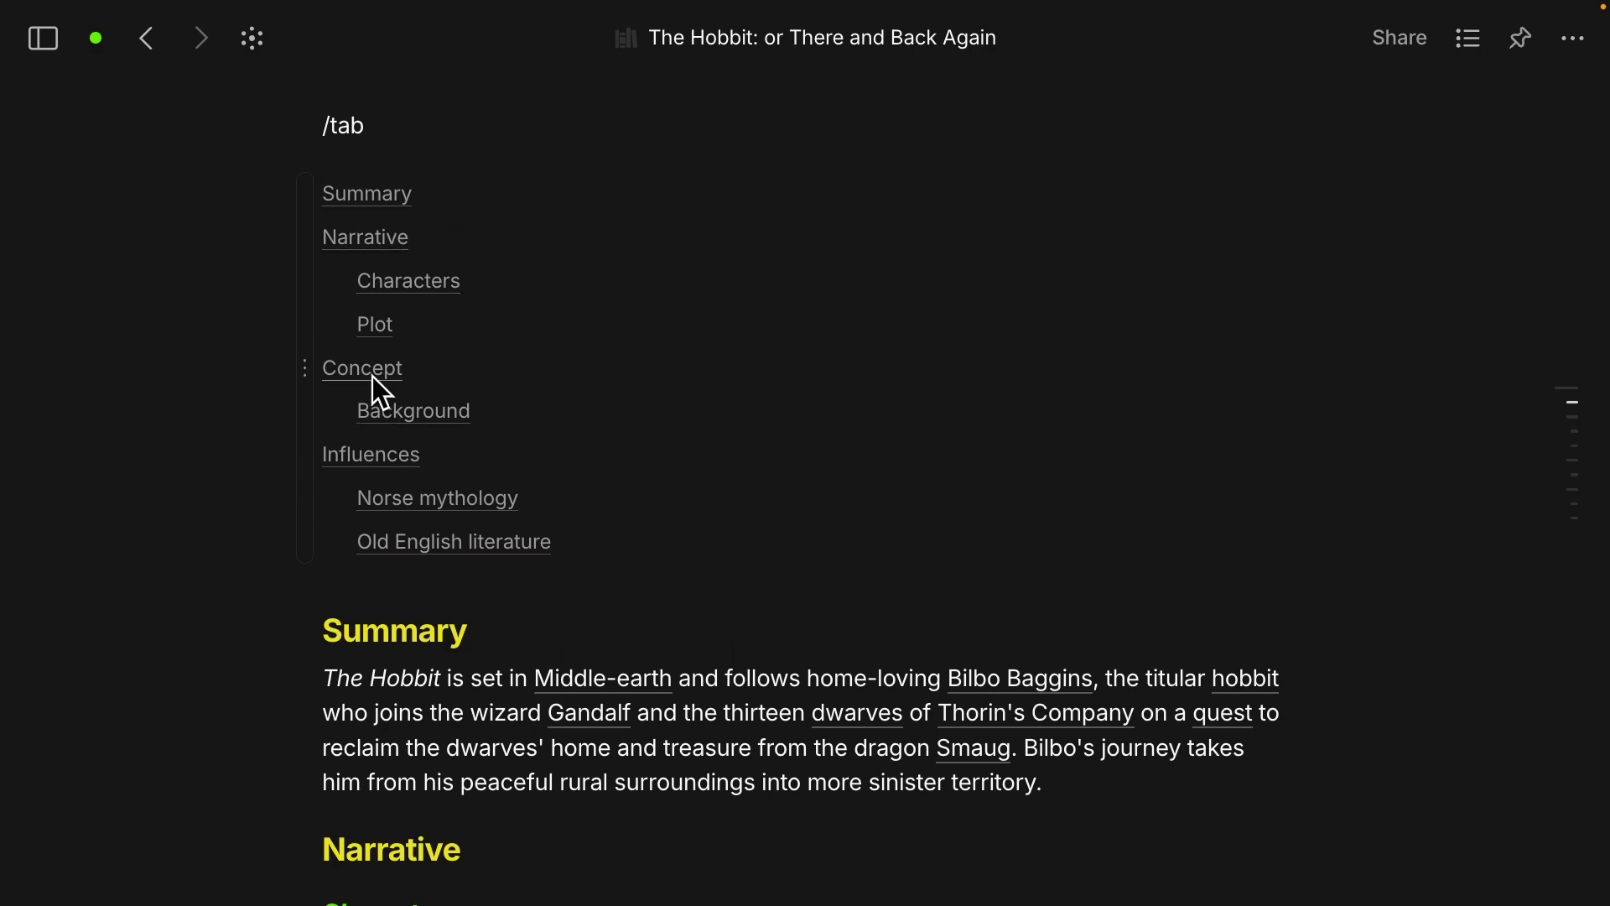
pyautogui.click(372, 376)
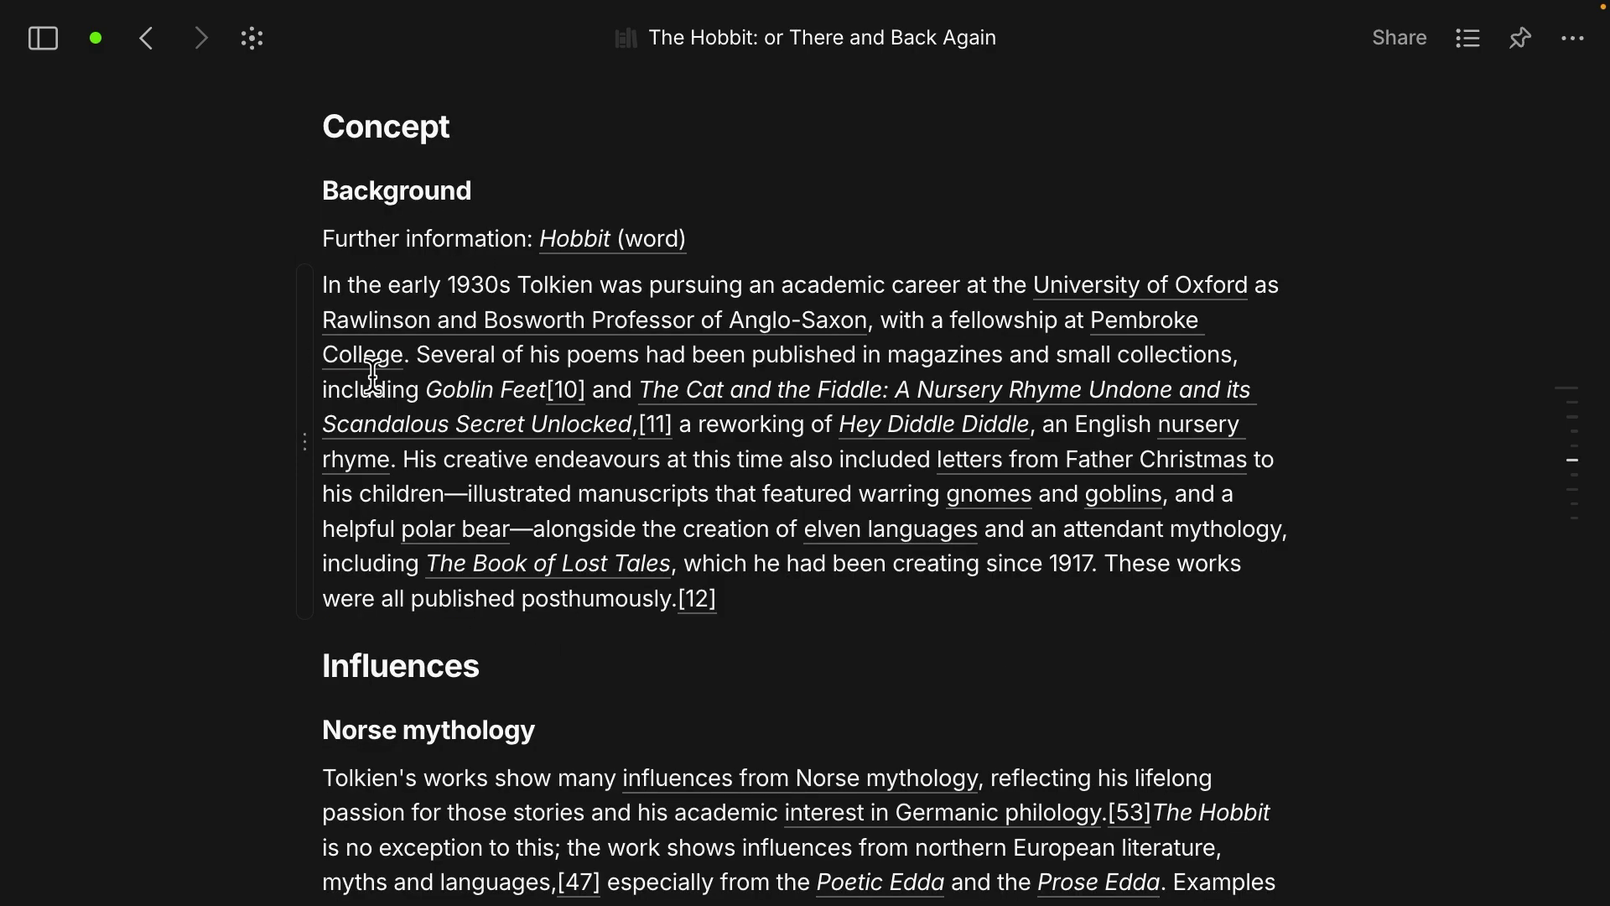
pyautogui.scroll(20, 317, 140)
# Examine the text style, color and background options of the Summary heading and the Characters subheading.
pyautogui.scroll(-4, 317, 141)
pyautogui.scroll(-3, 317, 141)
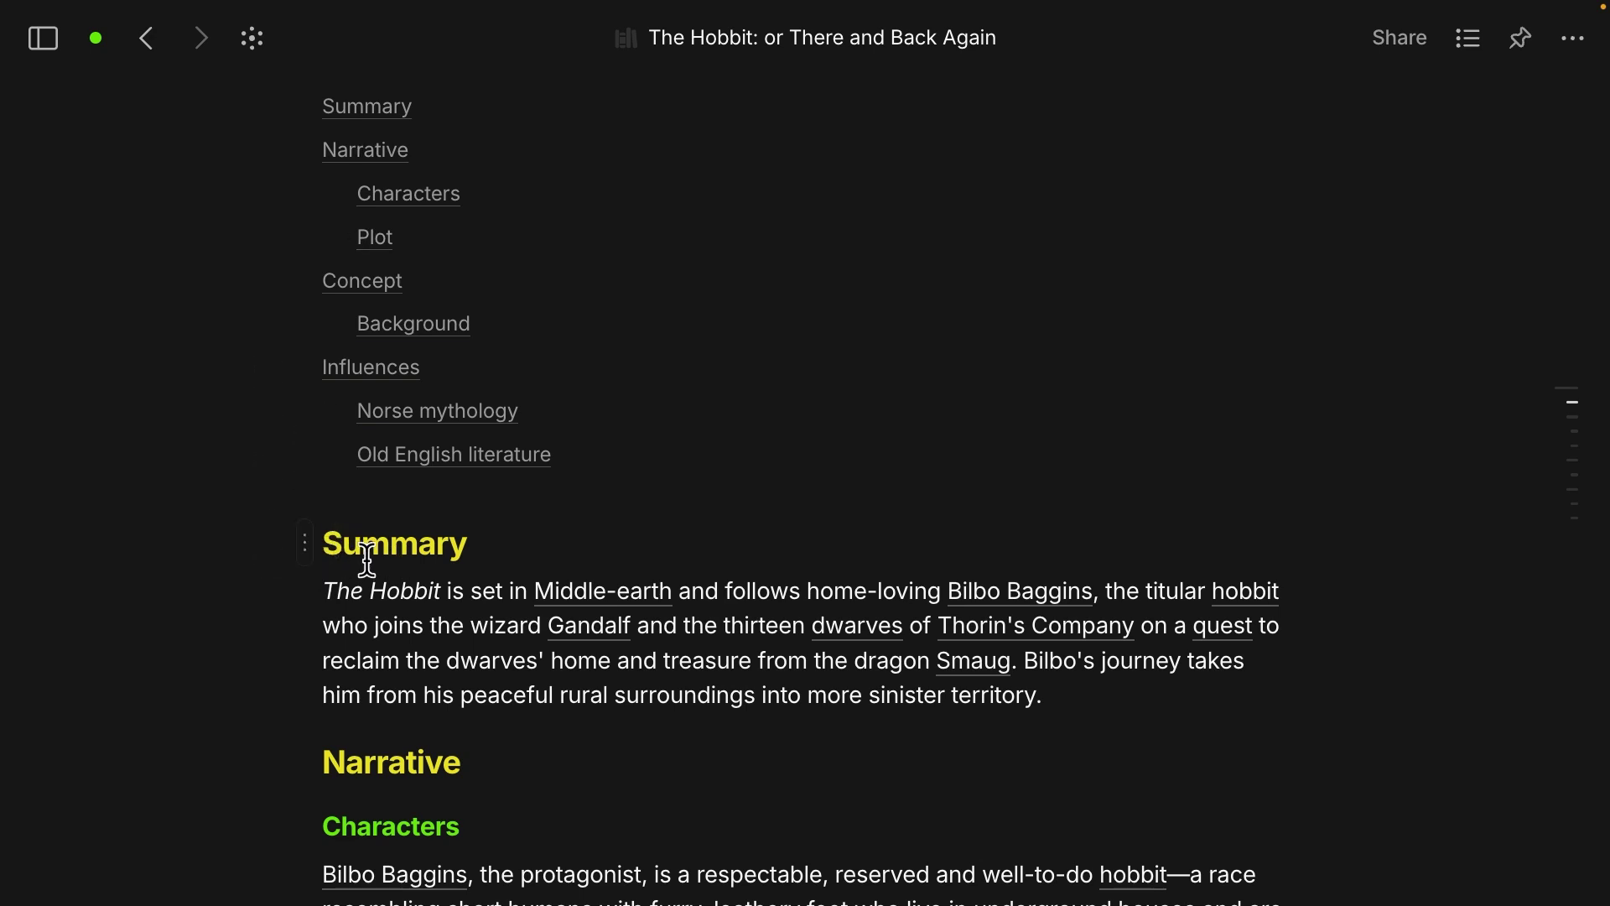
pyautogui.click(306, 544)
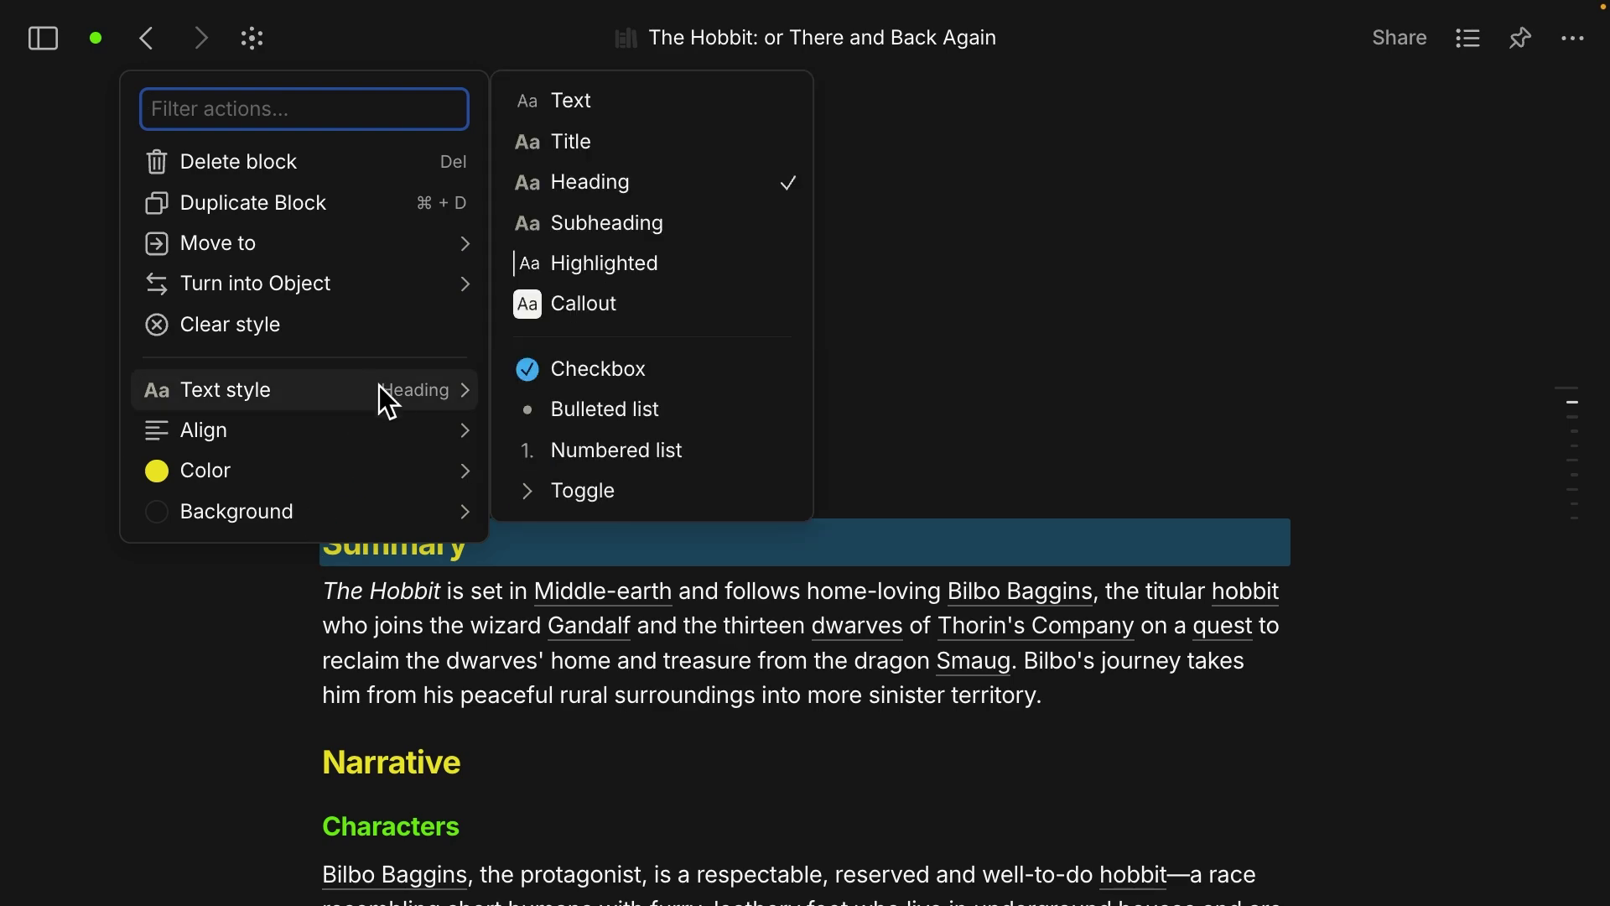
pyautogui.moveTo(293, 511)
pyautogui.click(227, 739)
pyautogui.scroll(-6, 345, 817)
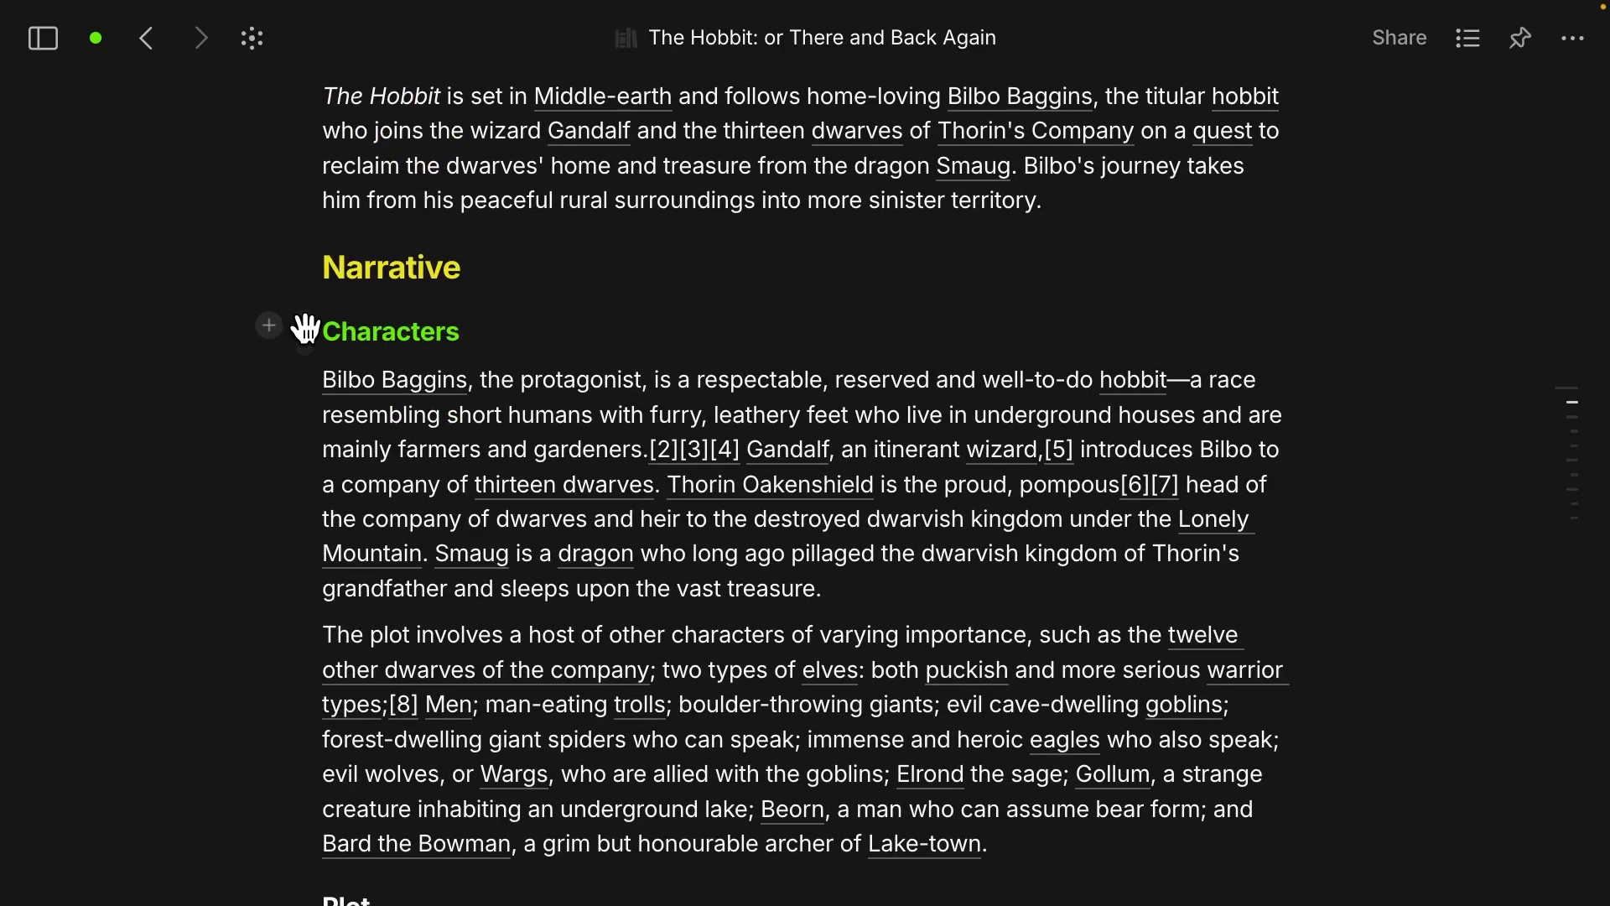
pyautogui.click(305, 331)
pyautogui.moveTo(299, 637)
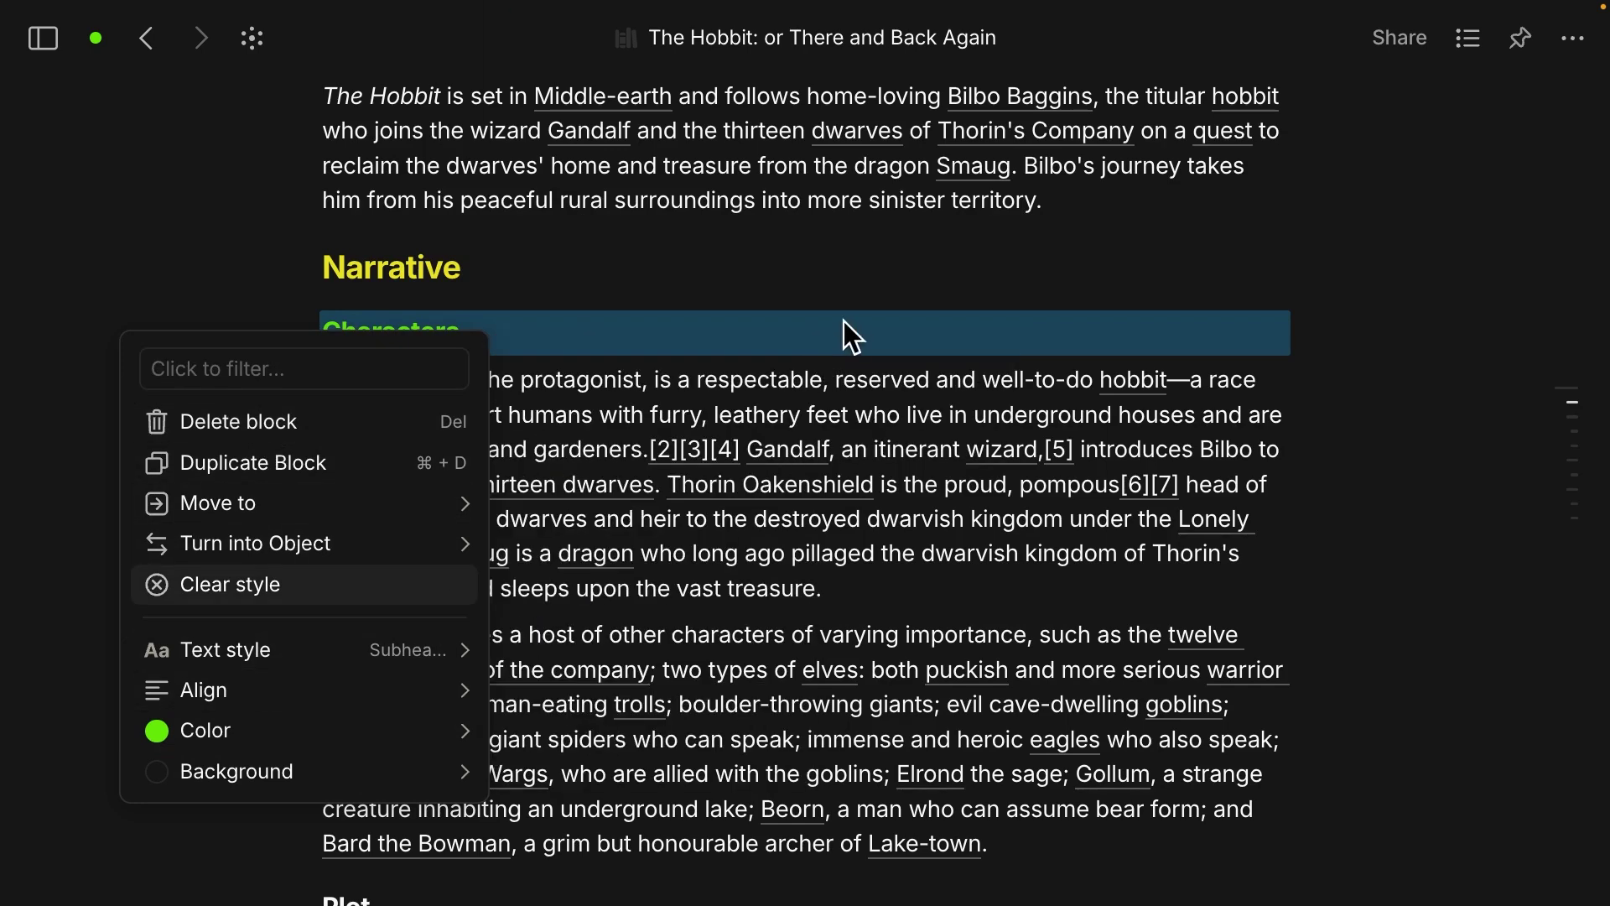
pyautogui.click(790, 255)
# Open the Hobbit page's floating outline as a Table of Contents in the sidebar and browse further down the page.
pyautogui.scroll(6, 790, 255)
pyautogui.scroll(2, 790, 255)
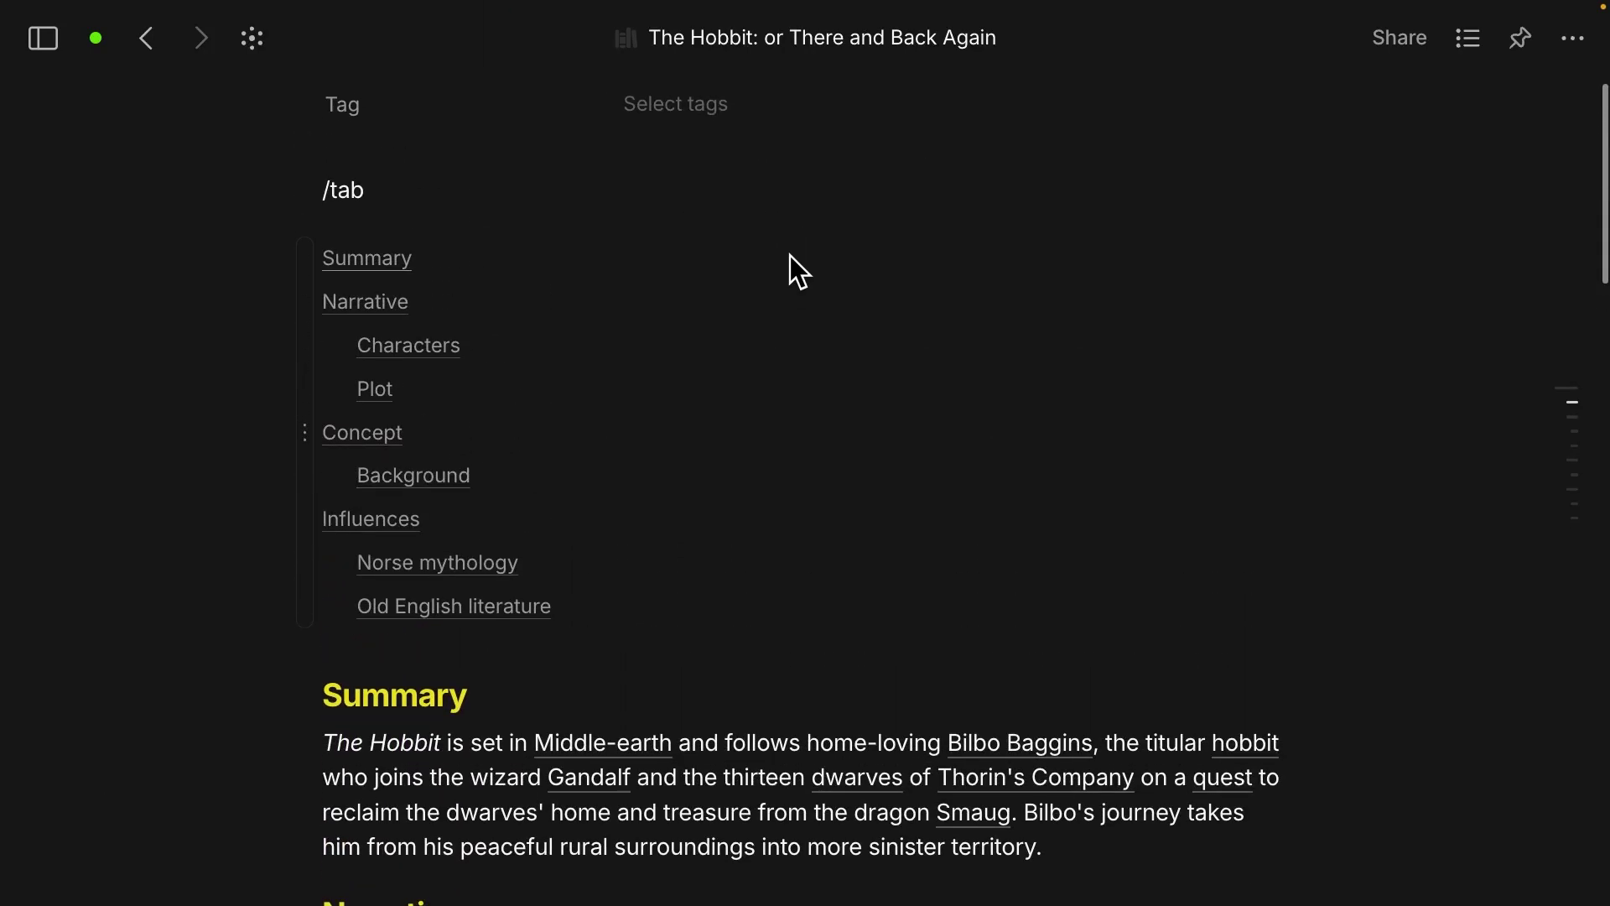
pyautogui.click(897, 506)
pyautogui.moveTo(1362, 349); pyautogui.dragTo(1529, 420)
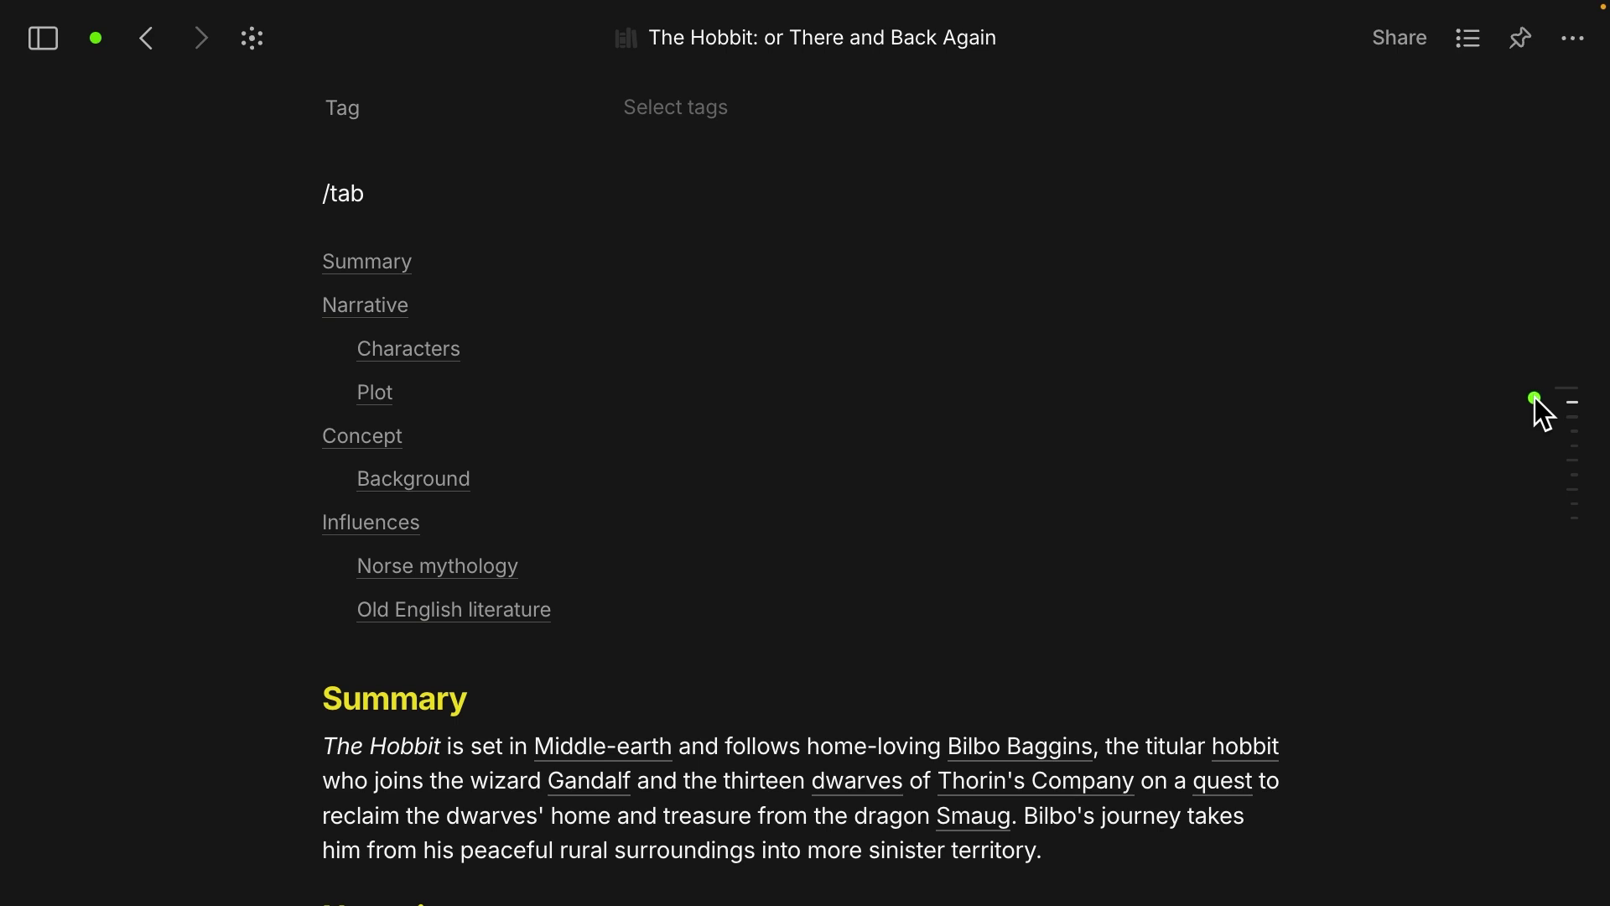
pyautogui.moveTo(1535, 400)
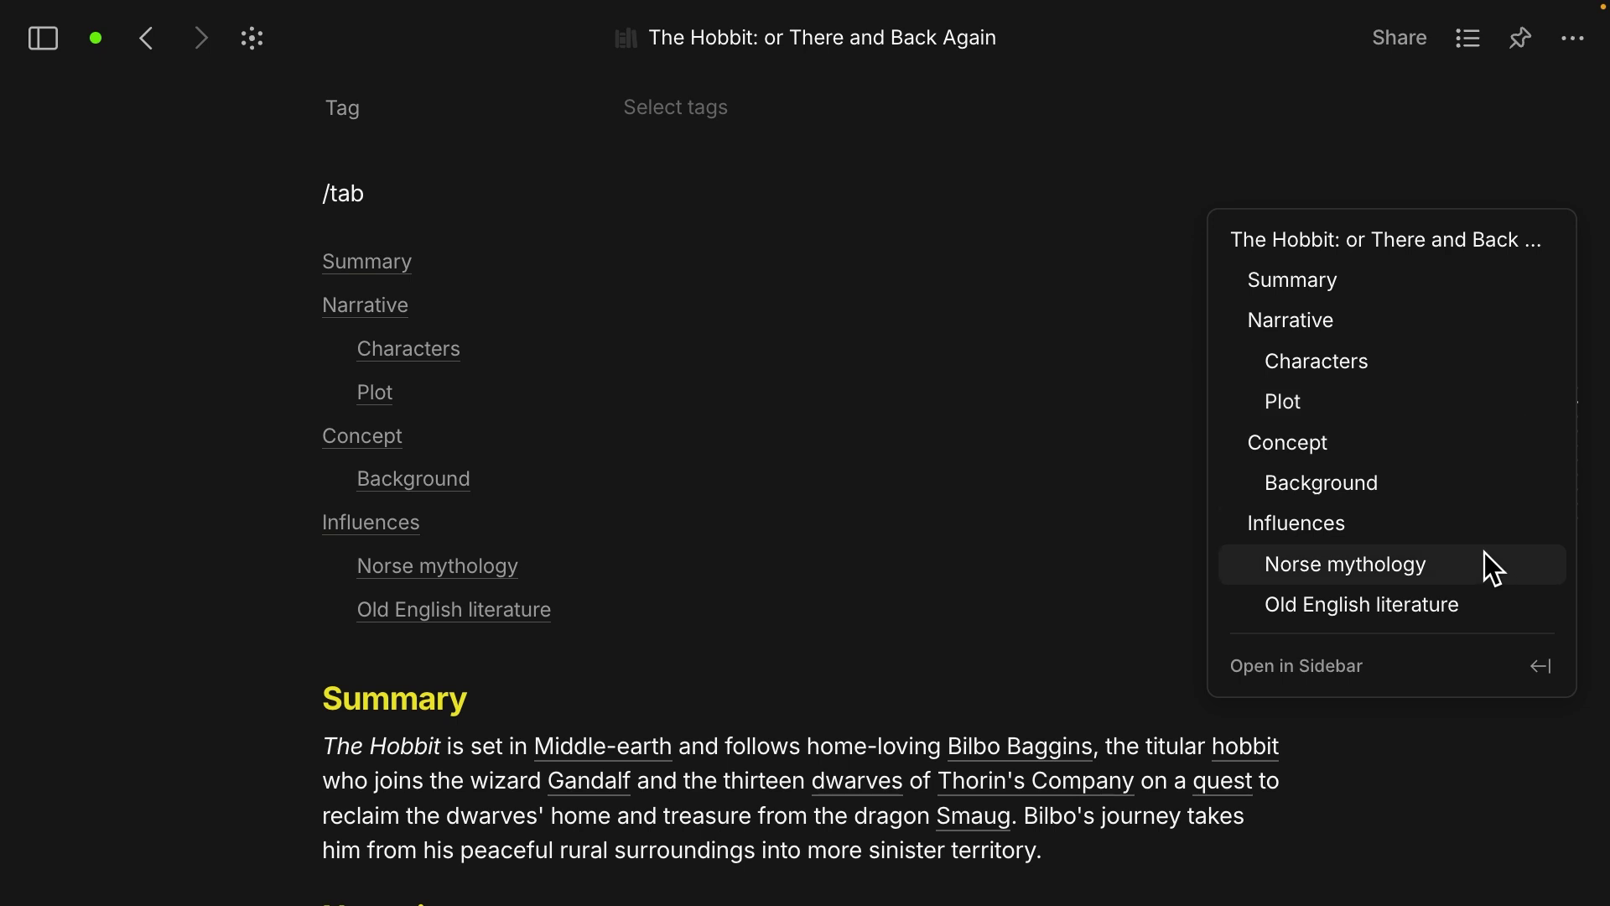
pyautogui.click(1352, 663)
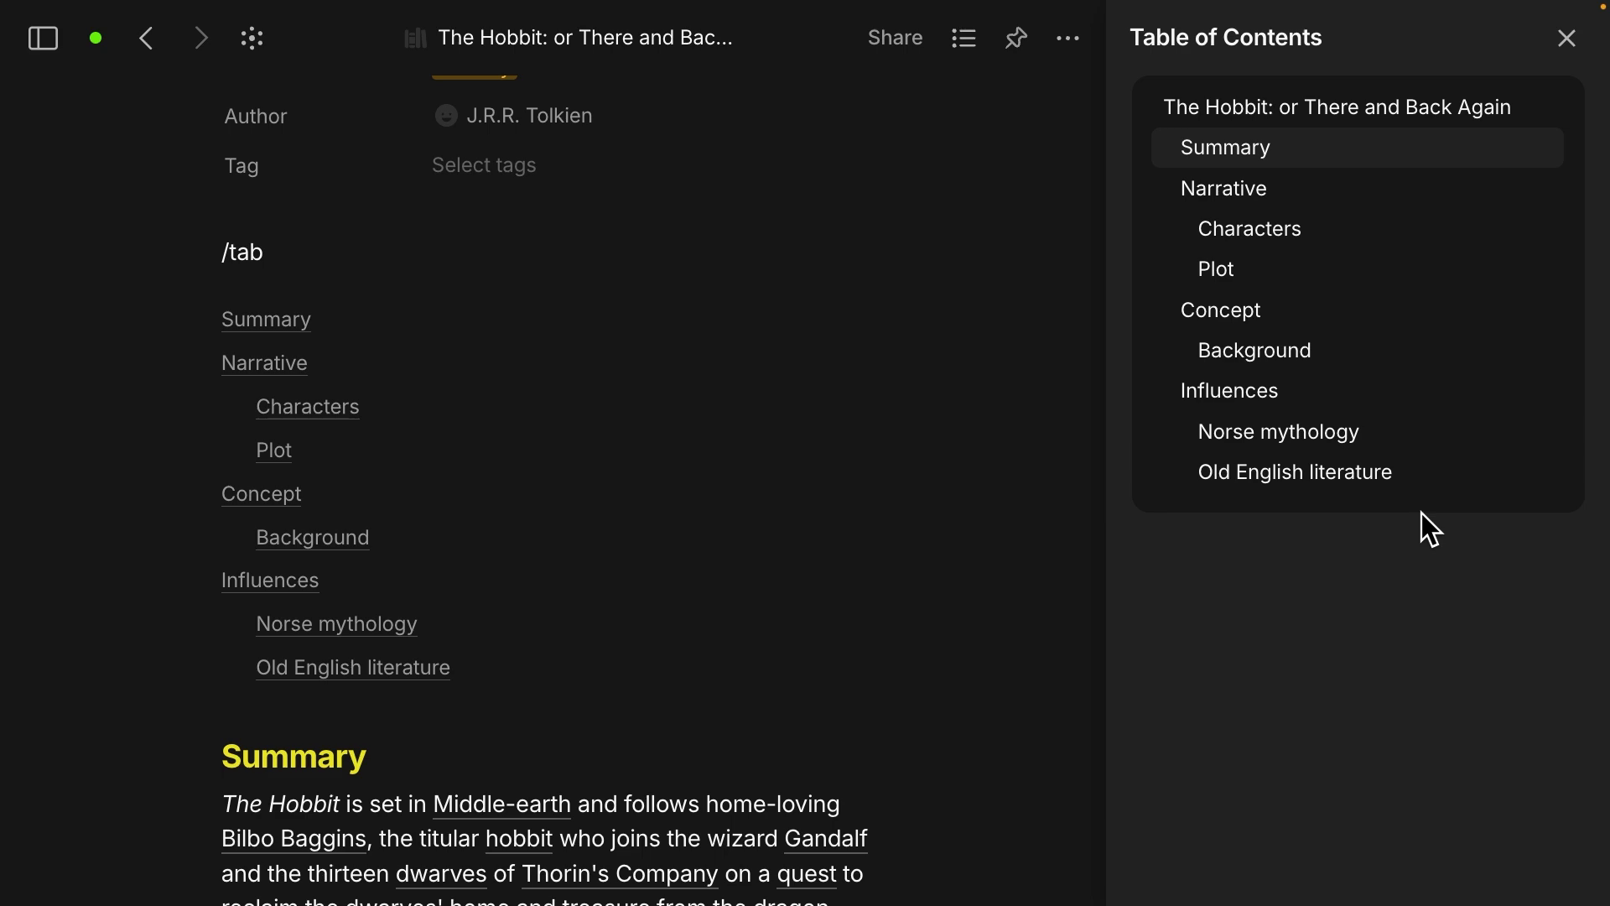
pyautogui.scroll(-15, 960, 599)
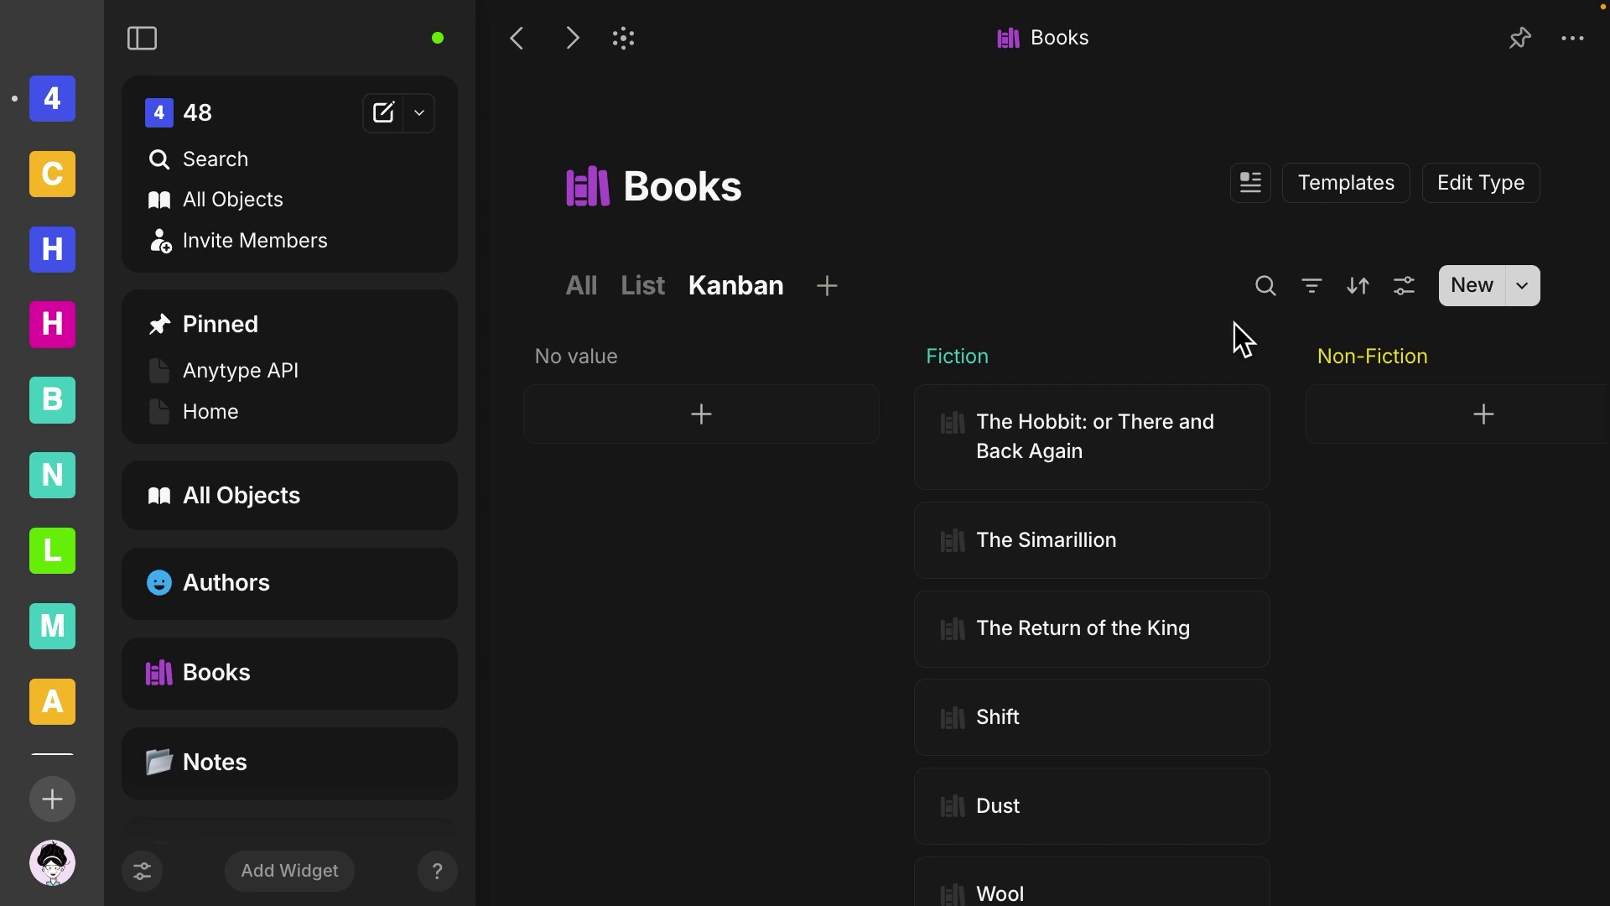
# Review the Kanban view's layout settings, including the page limit, the Group by properties and the properties that can be added.
pyautogui.click(1406, 287)
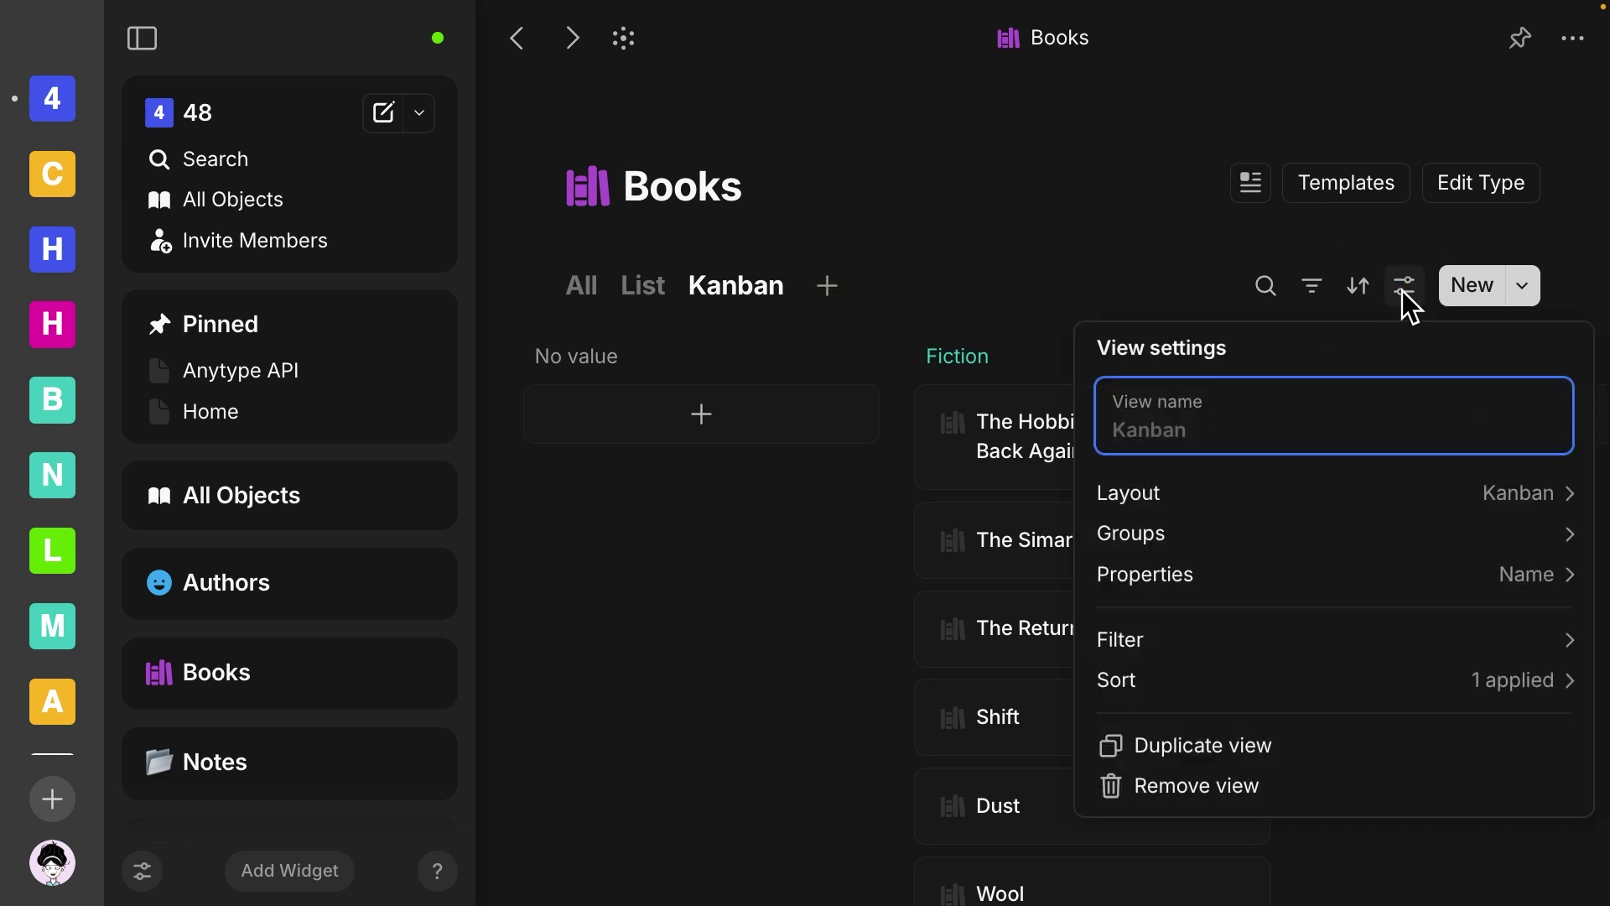
pyautogui.click(1331, 491)
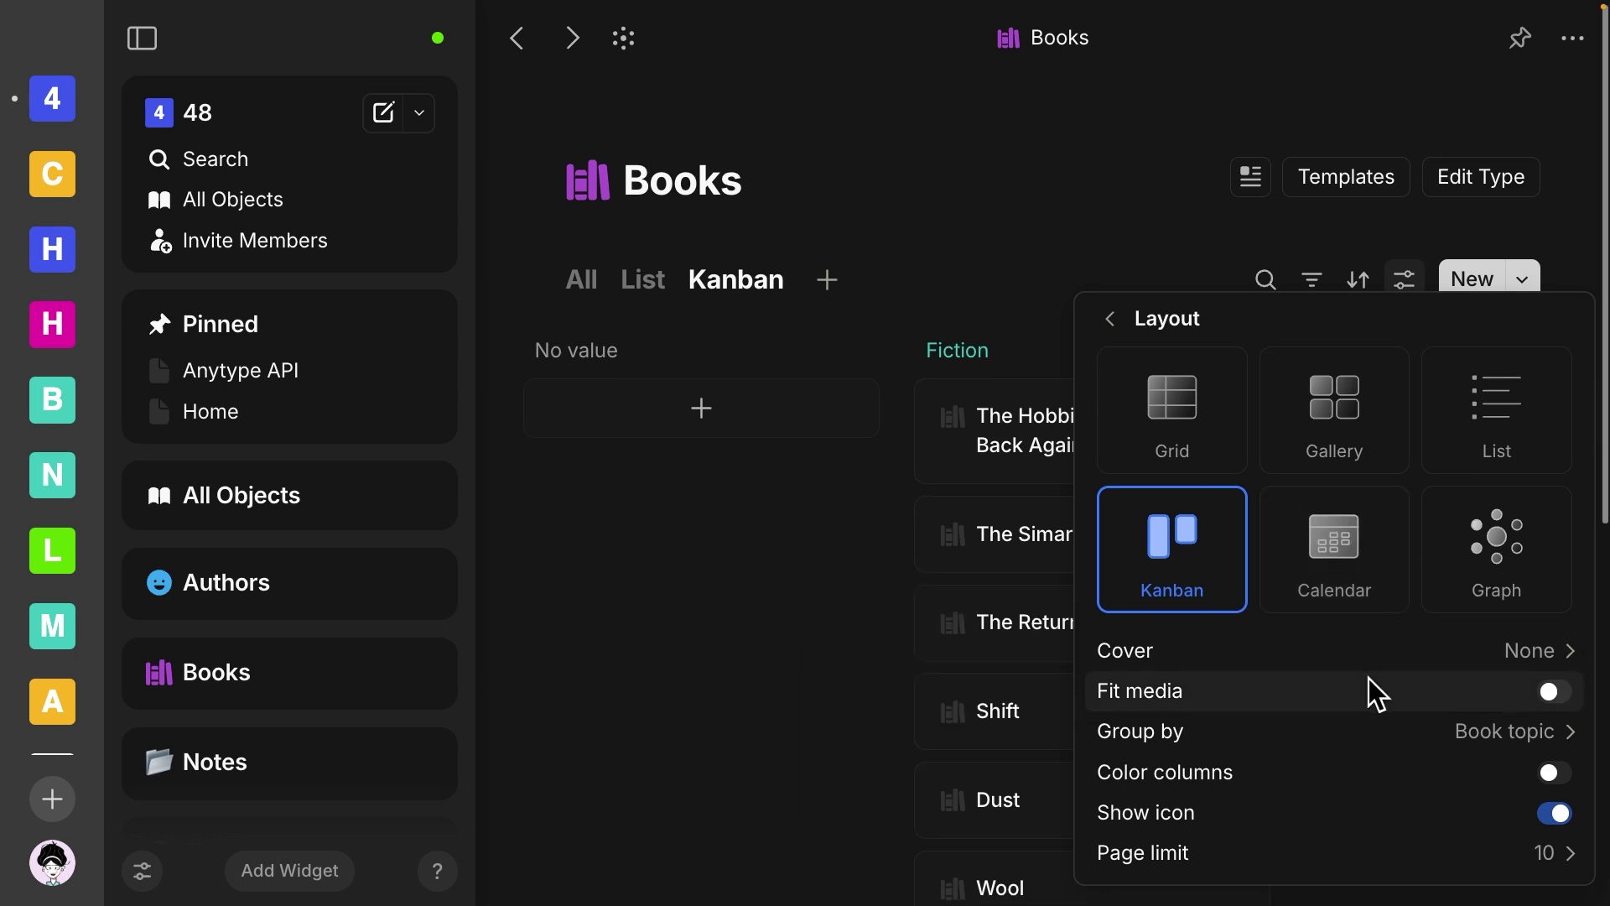
pyautogui.scroll(-3, 1370, 681)
pyautogui.moveTo(1370, 681)
pyautogui.scroll(-3, 1369, 678)
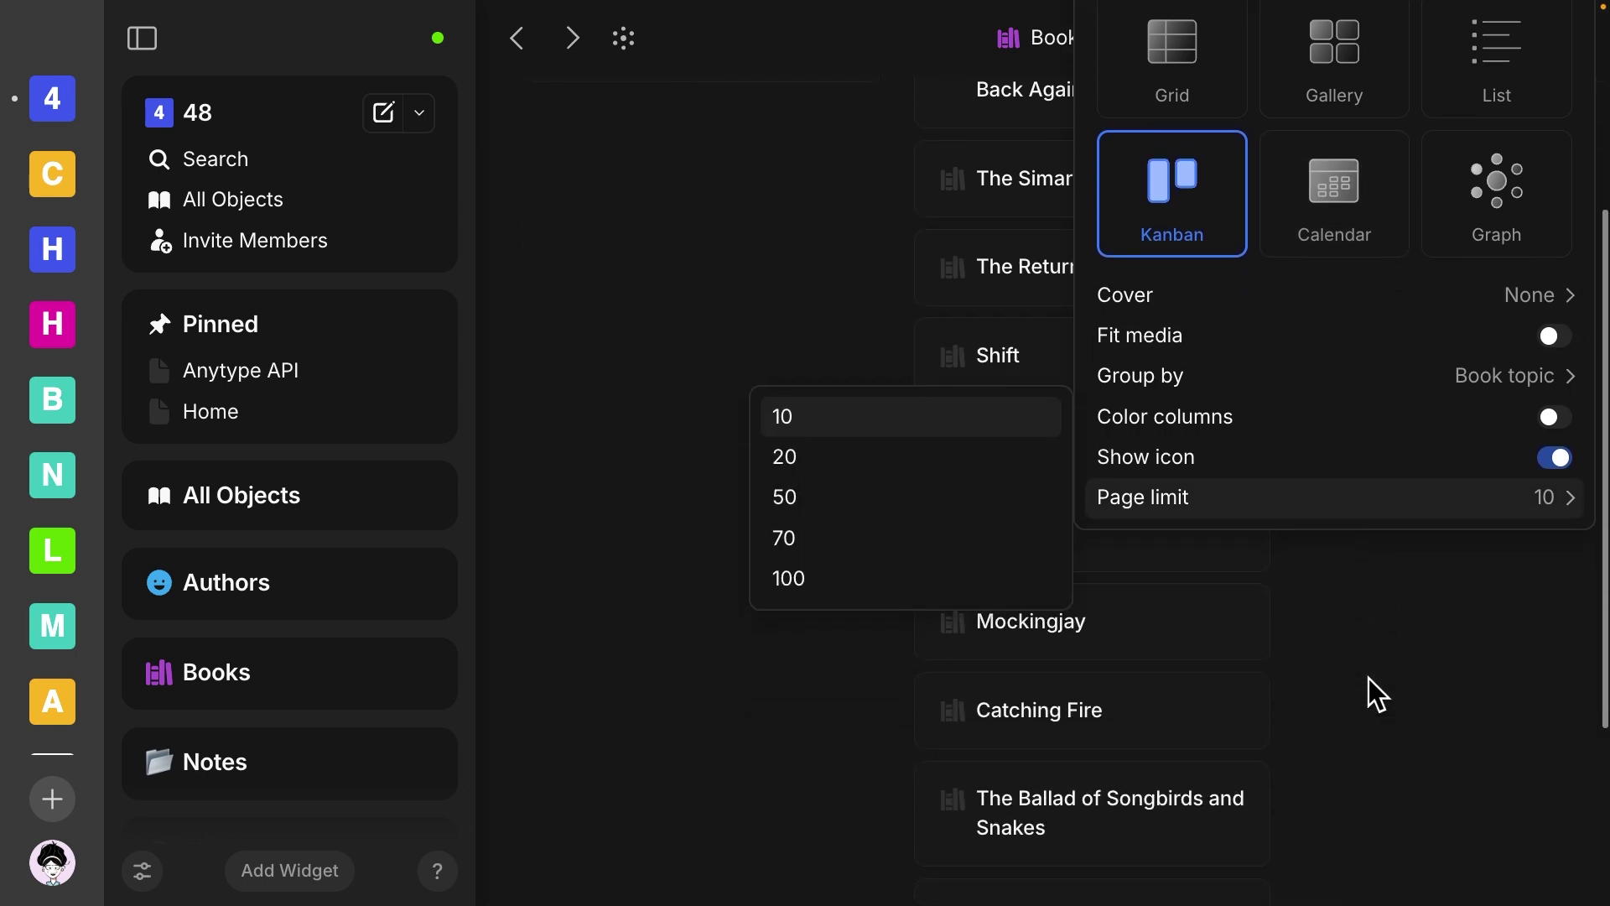
pyautogui.moveTo(1190, 389)
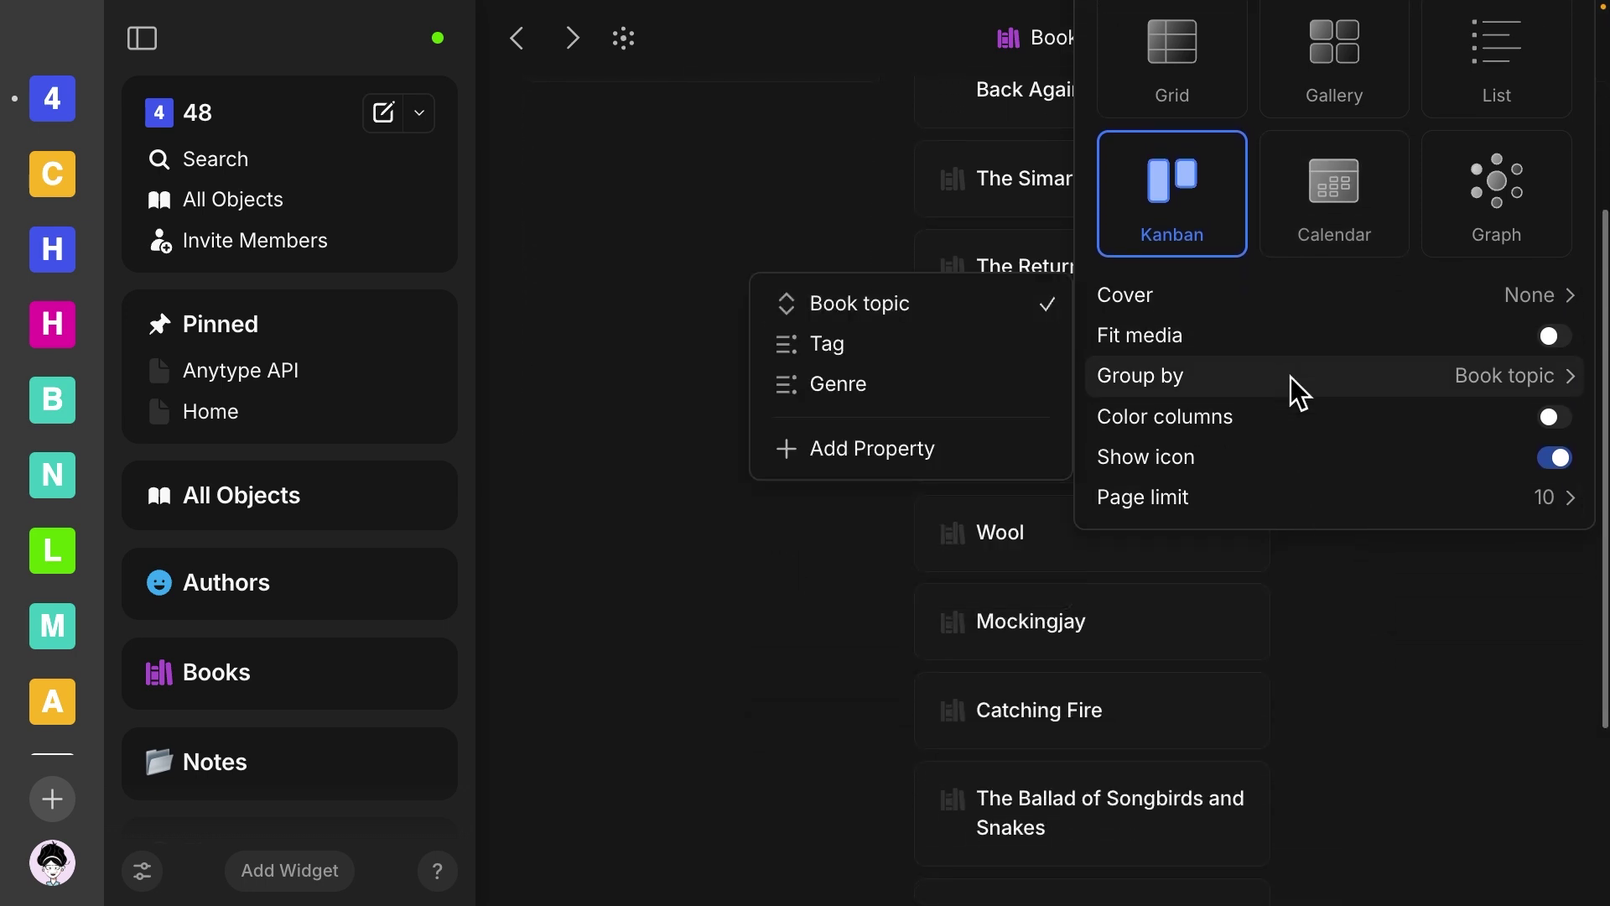
pyautogui.click(832, 451)
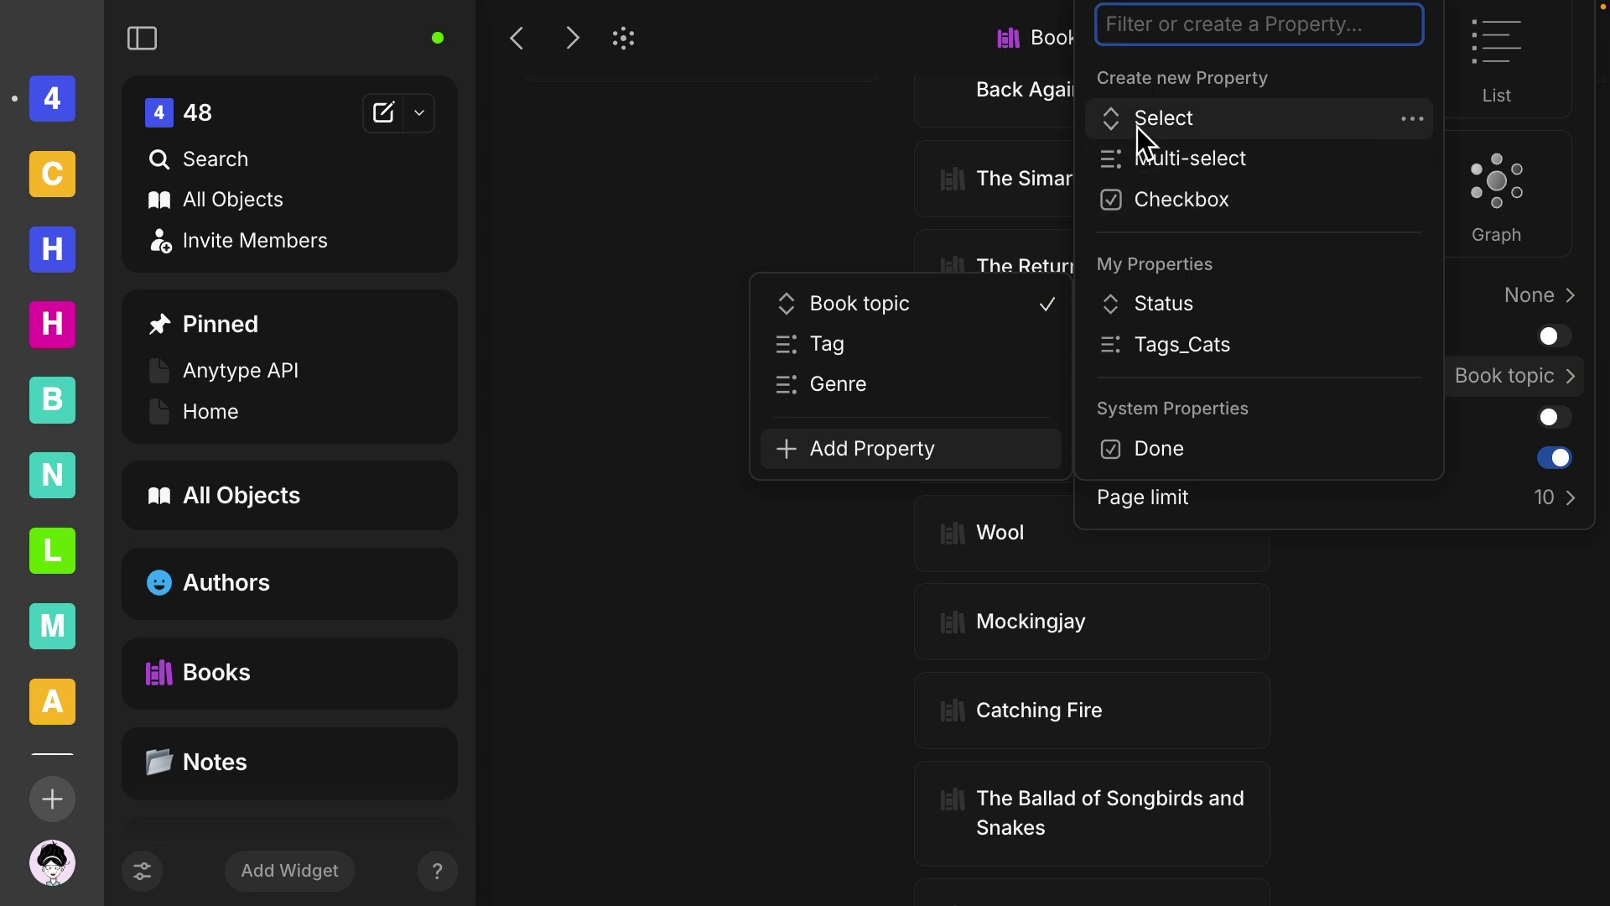
pyautogui.press('Escape')
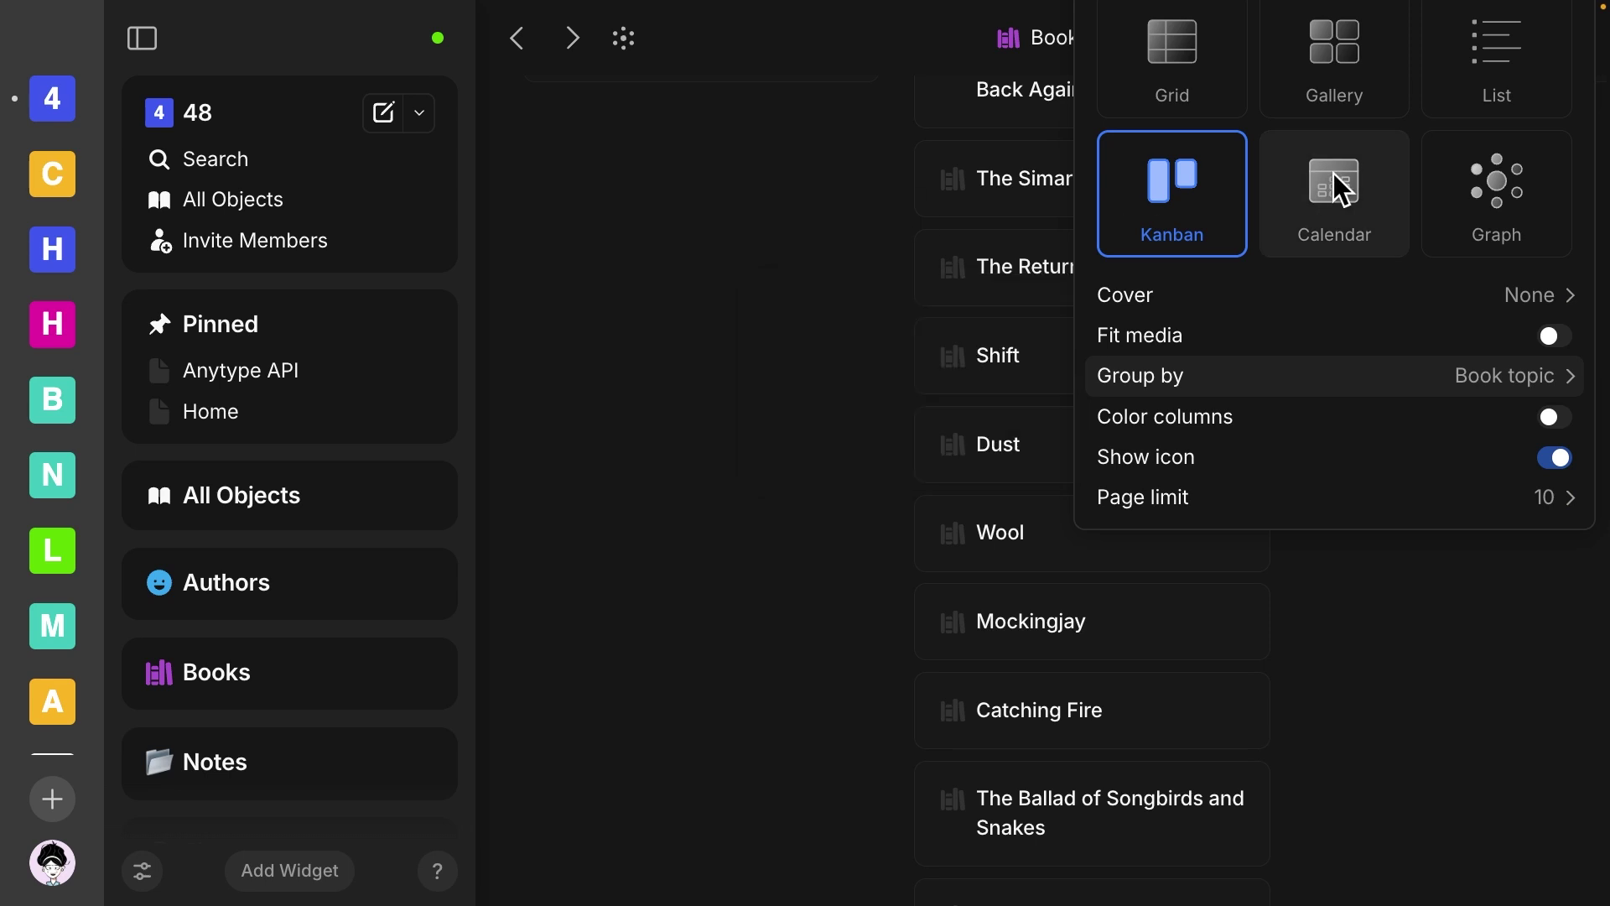
# Change the Kanban view's layout to Calendar and review the date properties it can use, keeping Last modified date.
pyautogui.click(1344, 174)
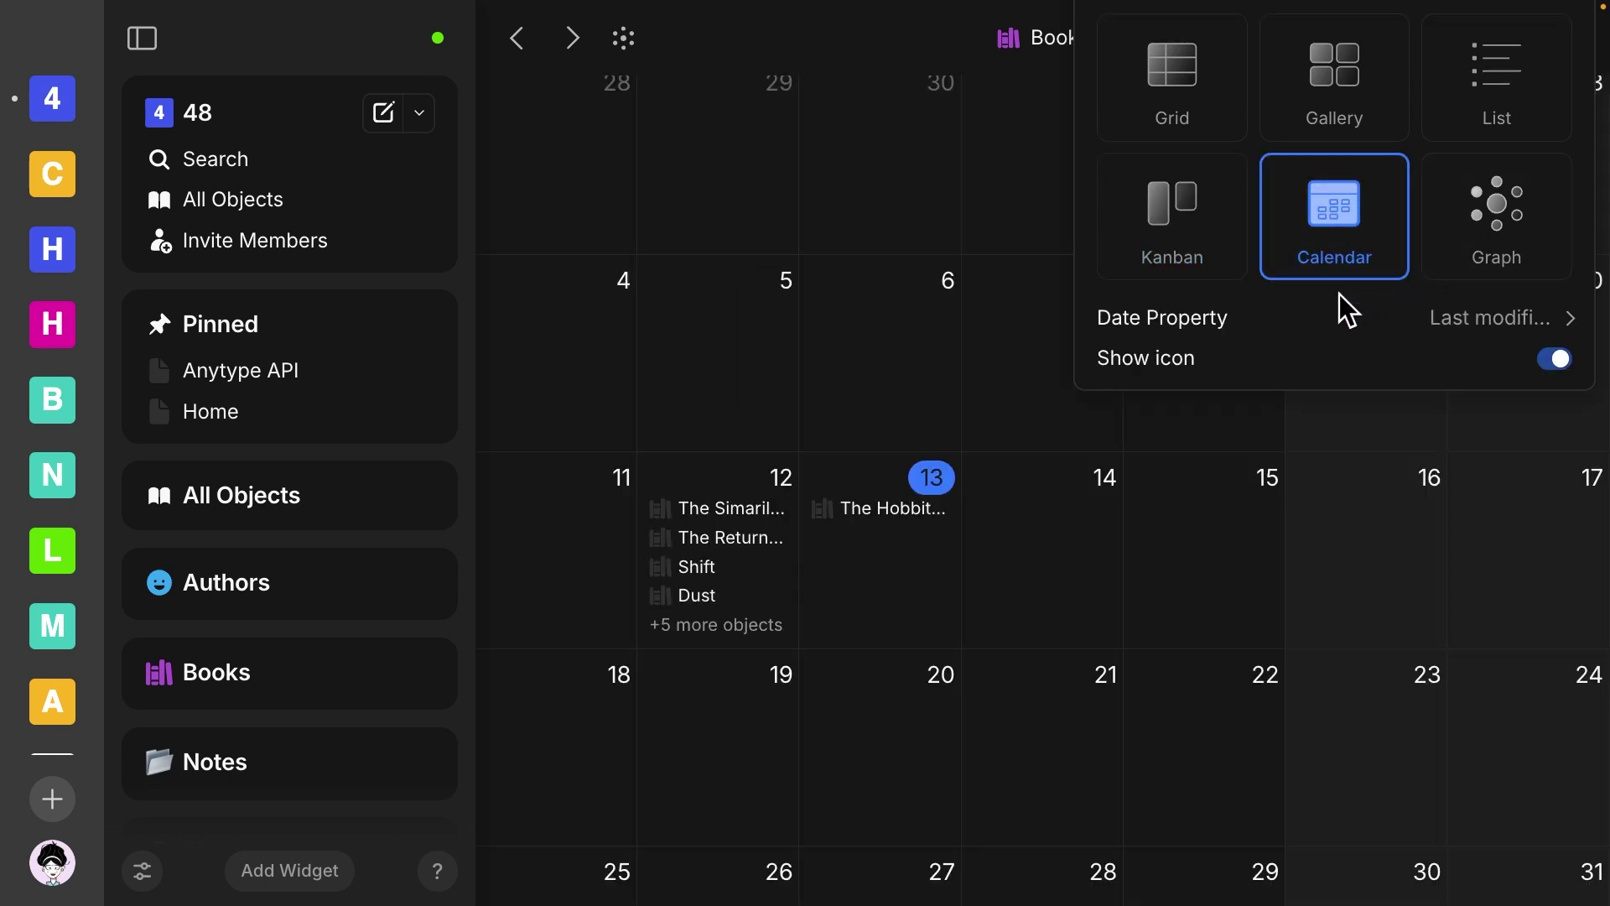
pyautogui.moveTo(1300, 319)
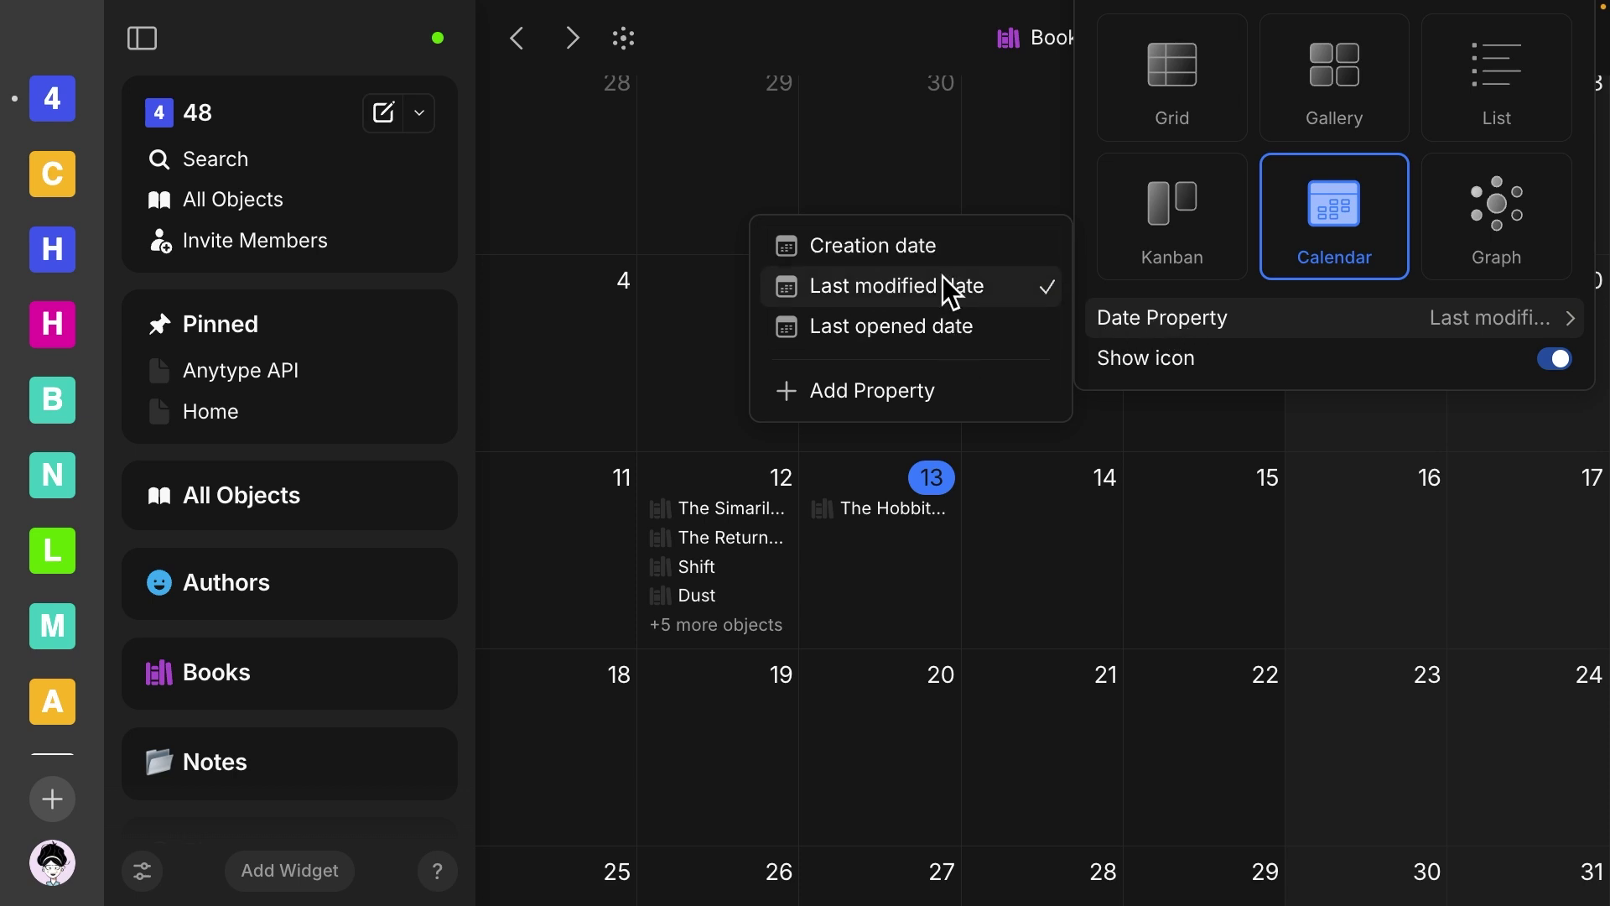
pyautogui.click(861, 387)
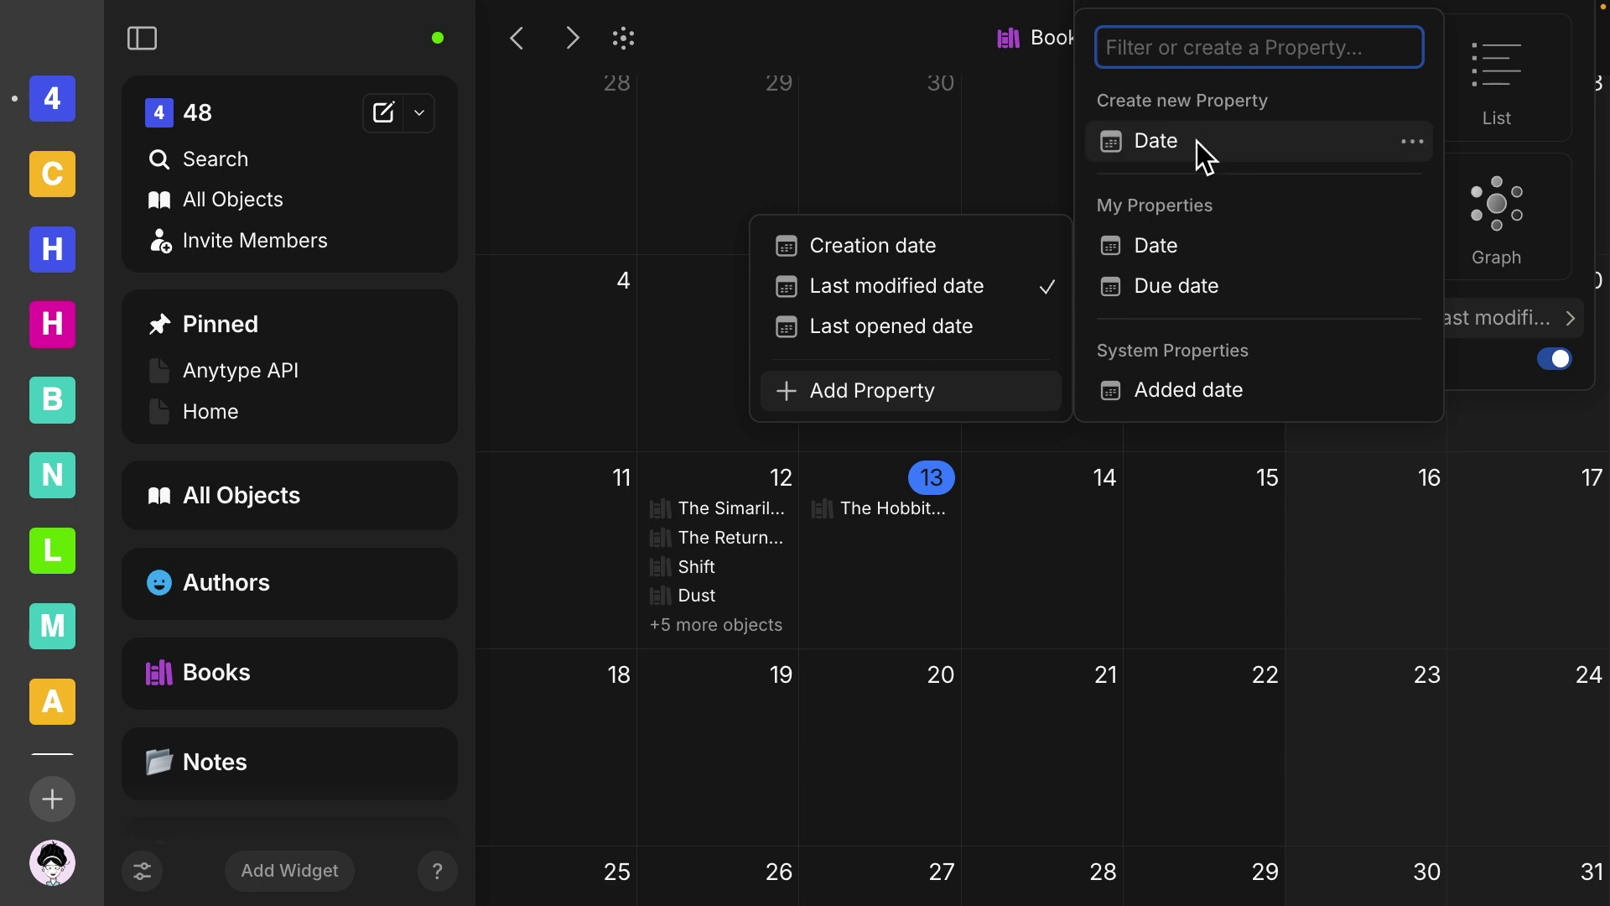
pyautogui.click(984, 133)
pyautogui.click(986, 134)
pyautogui.scroll(4, 986, 133)
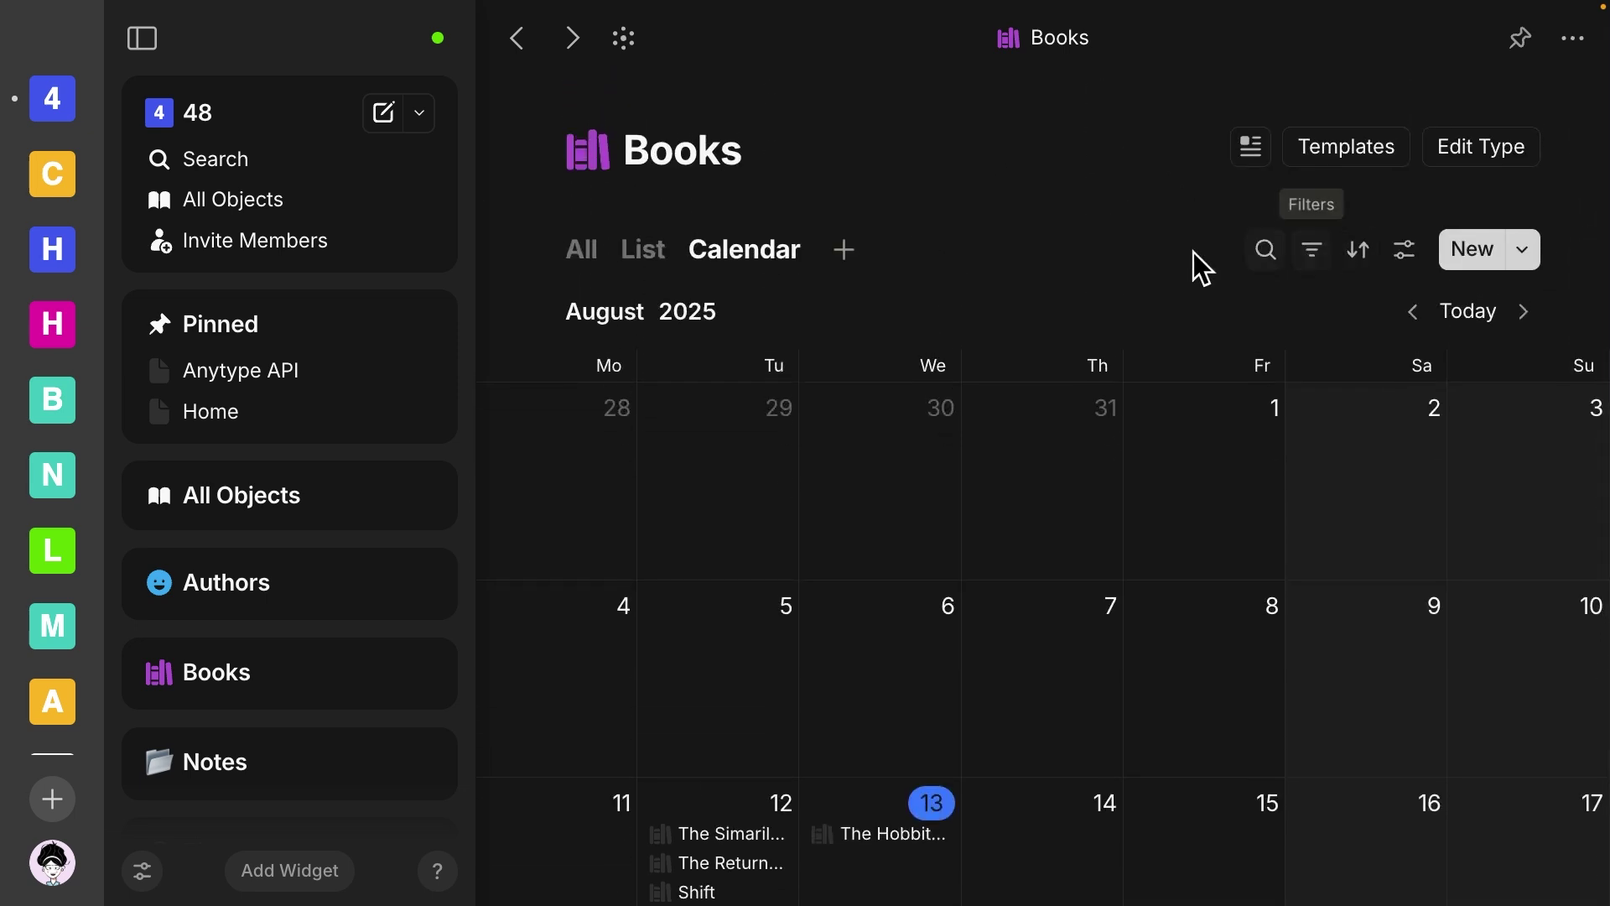
# Add a Creation date filter with the Is within condition to the Books List view and review its date range options.
pyautogui.click(641, 254)
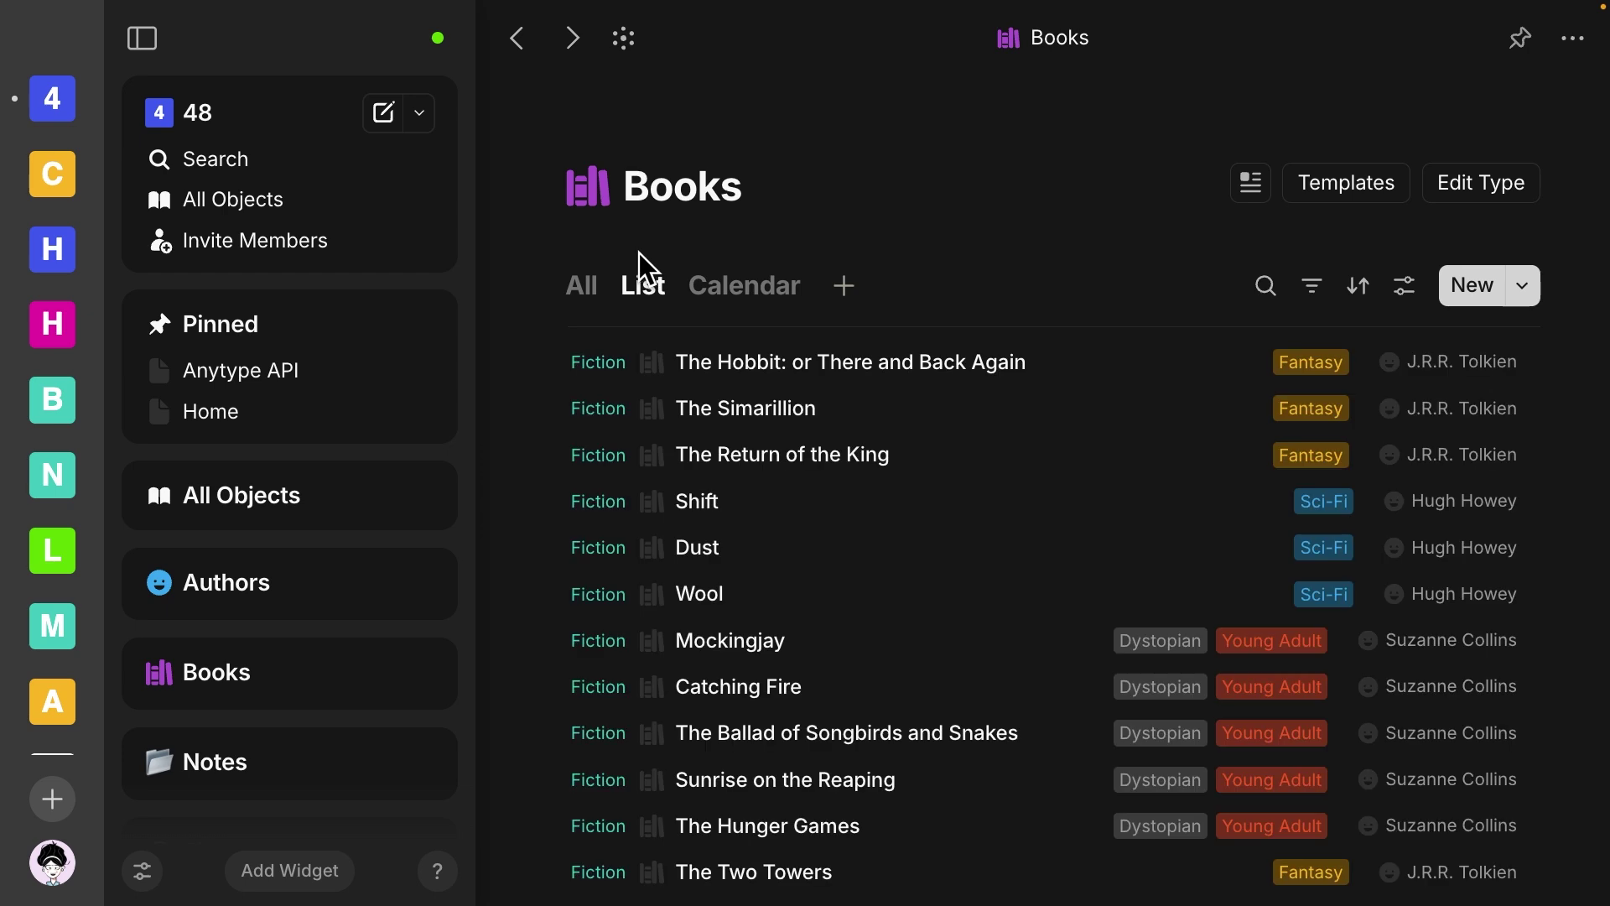
pyautogui.click(1313, 287)
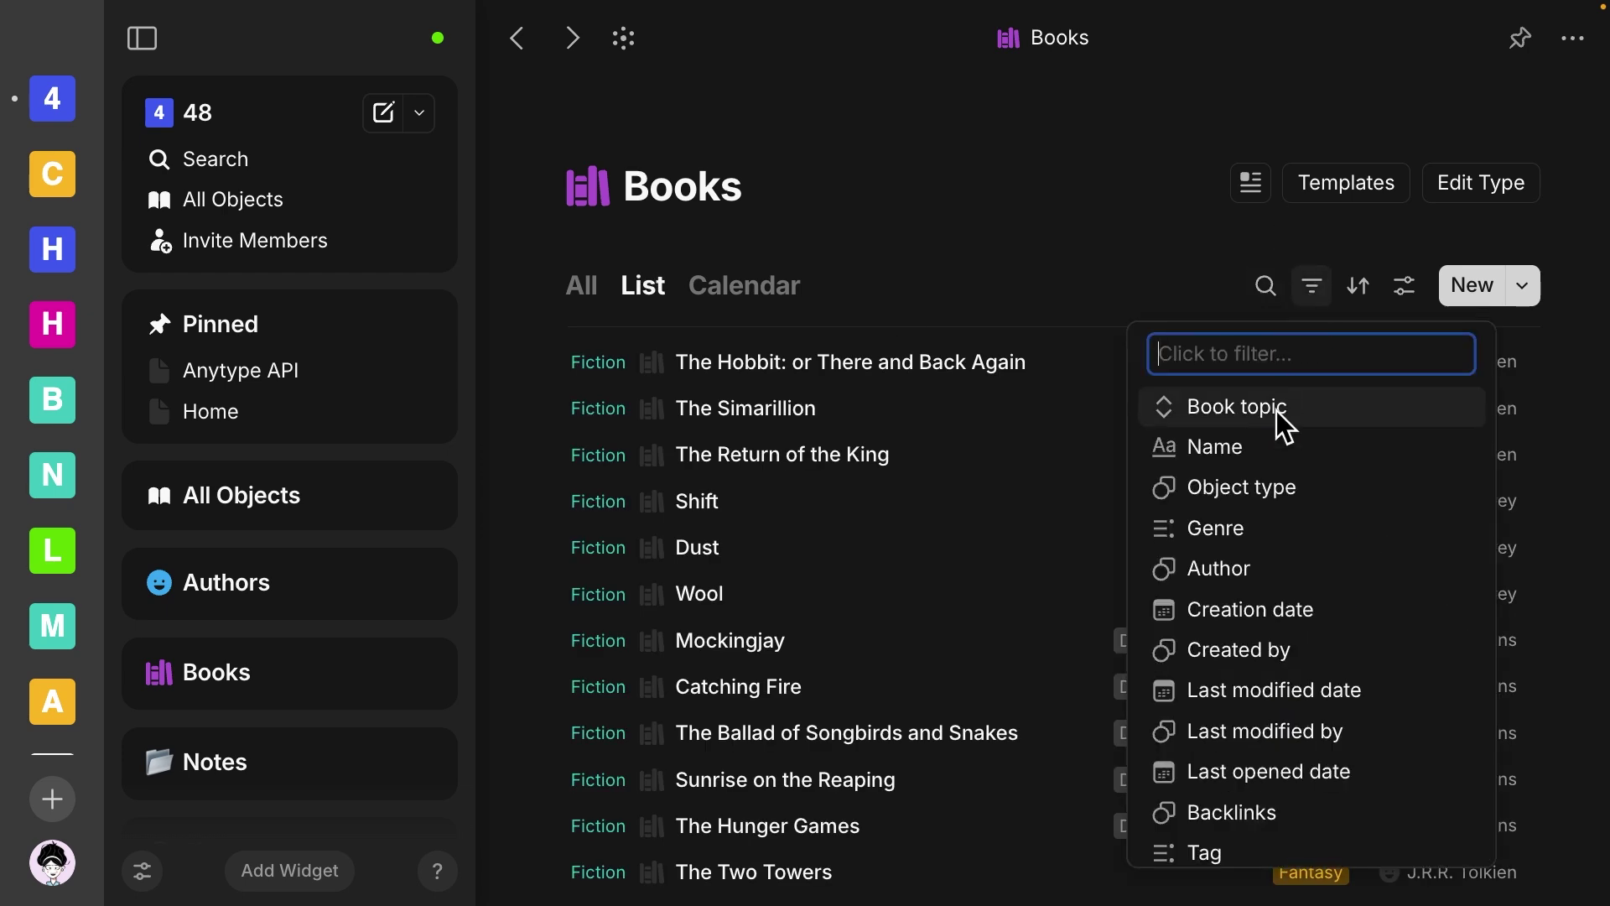
pyautogui.click(1270, 609)
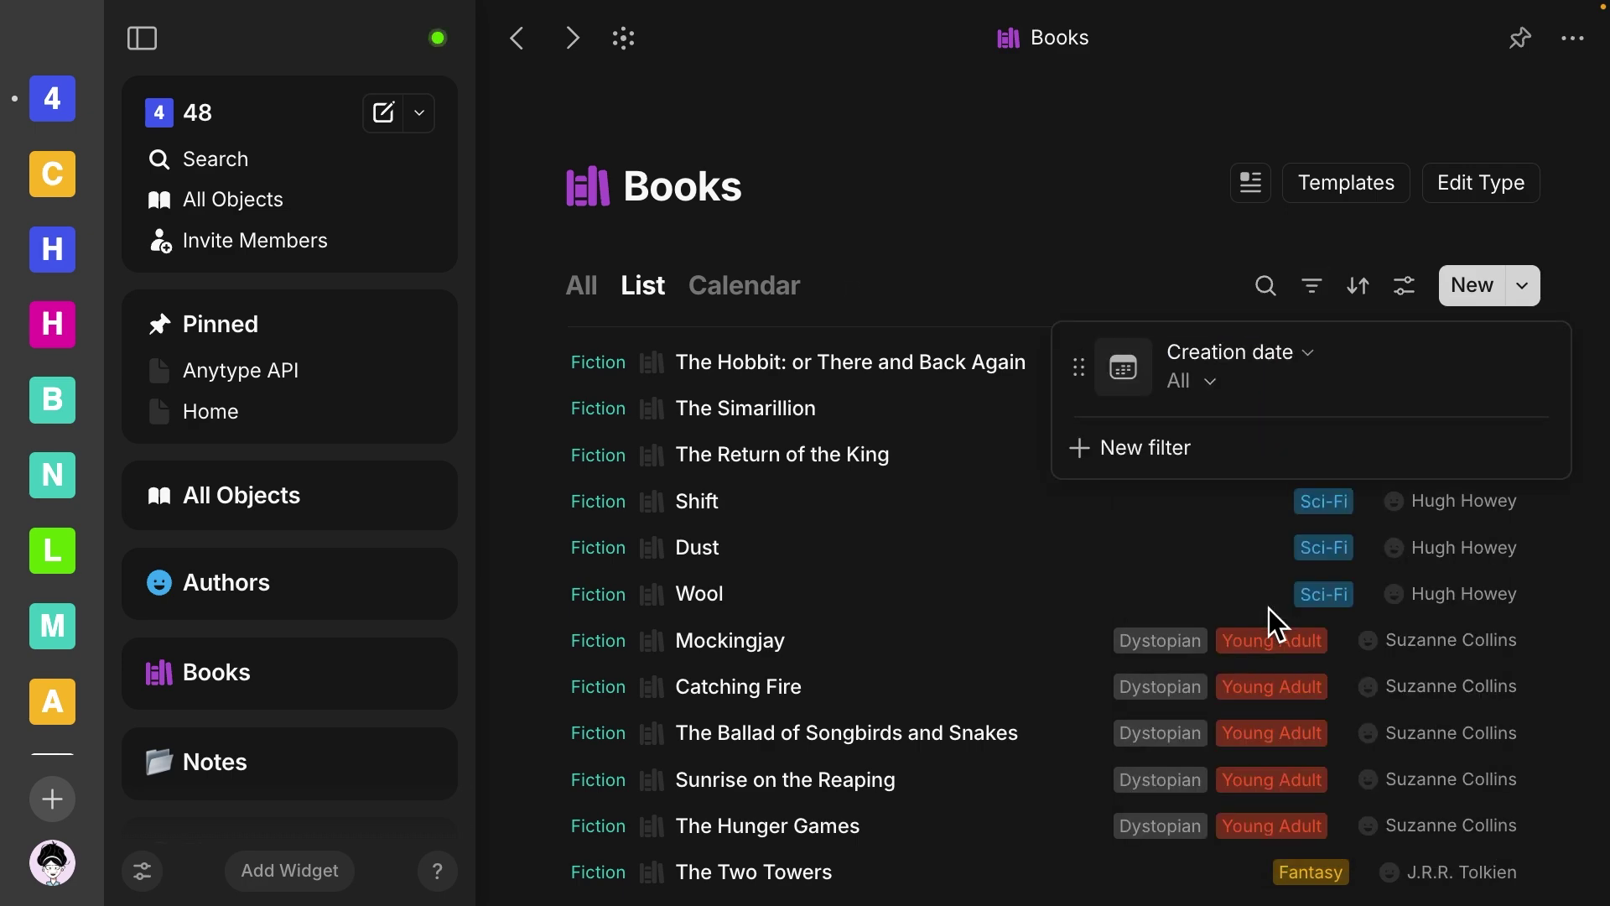
pyautogui.scroll(-2, 1191, 335)
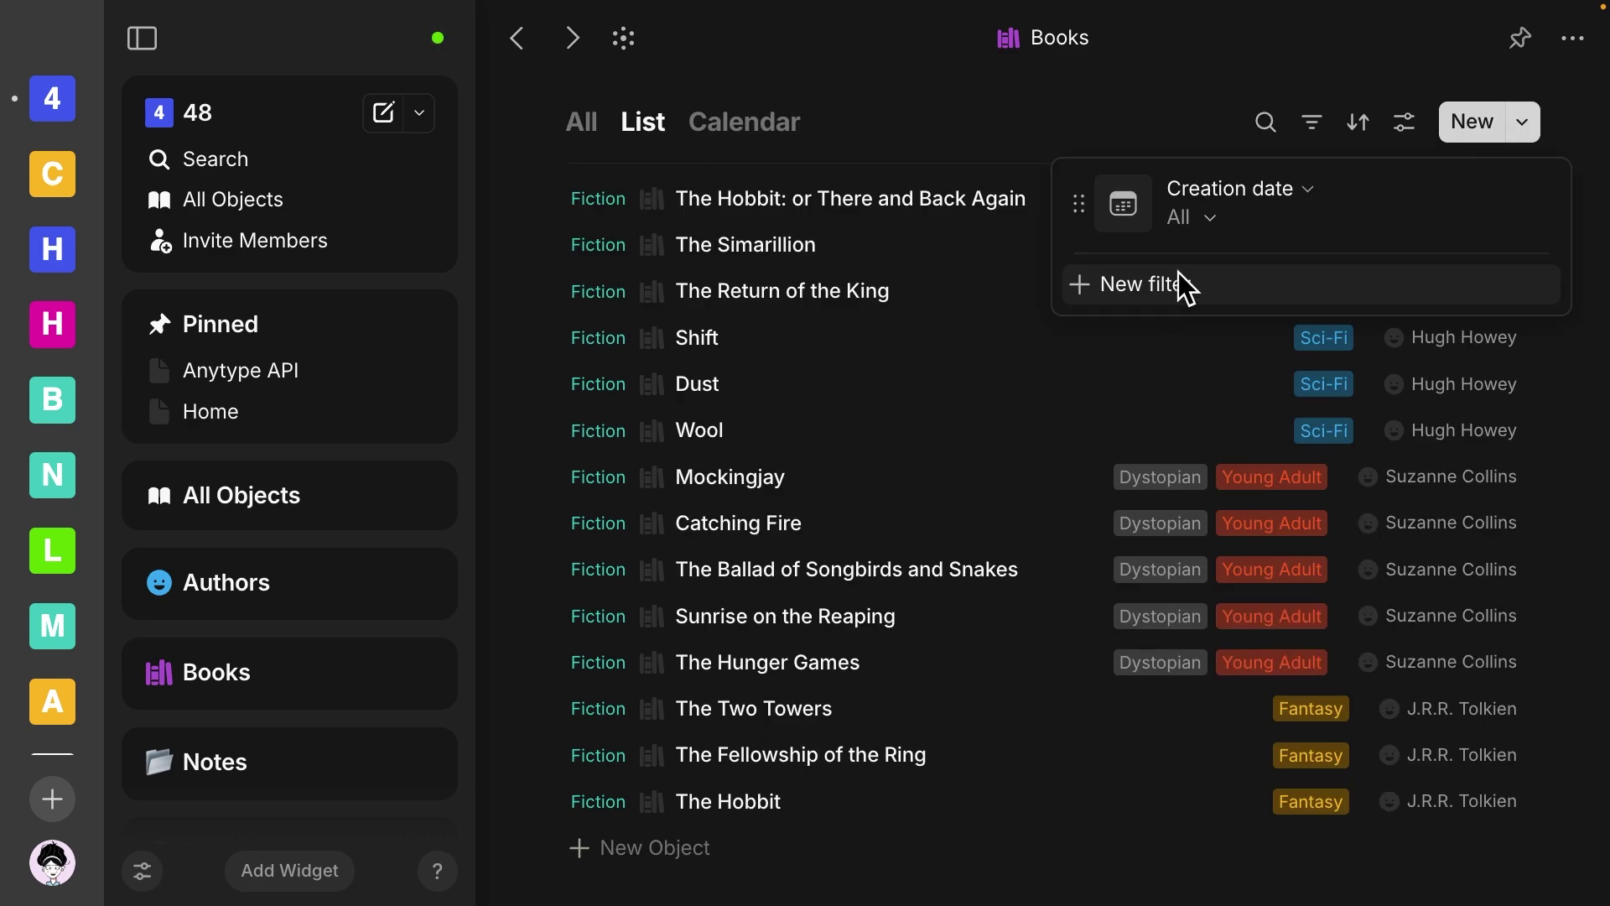
pyautogui.click(1208, 219)
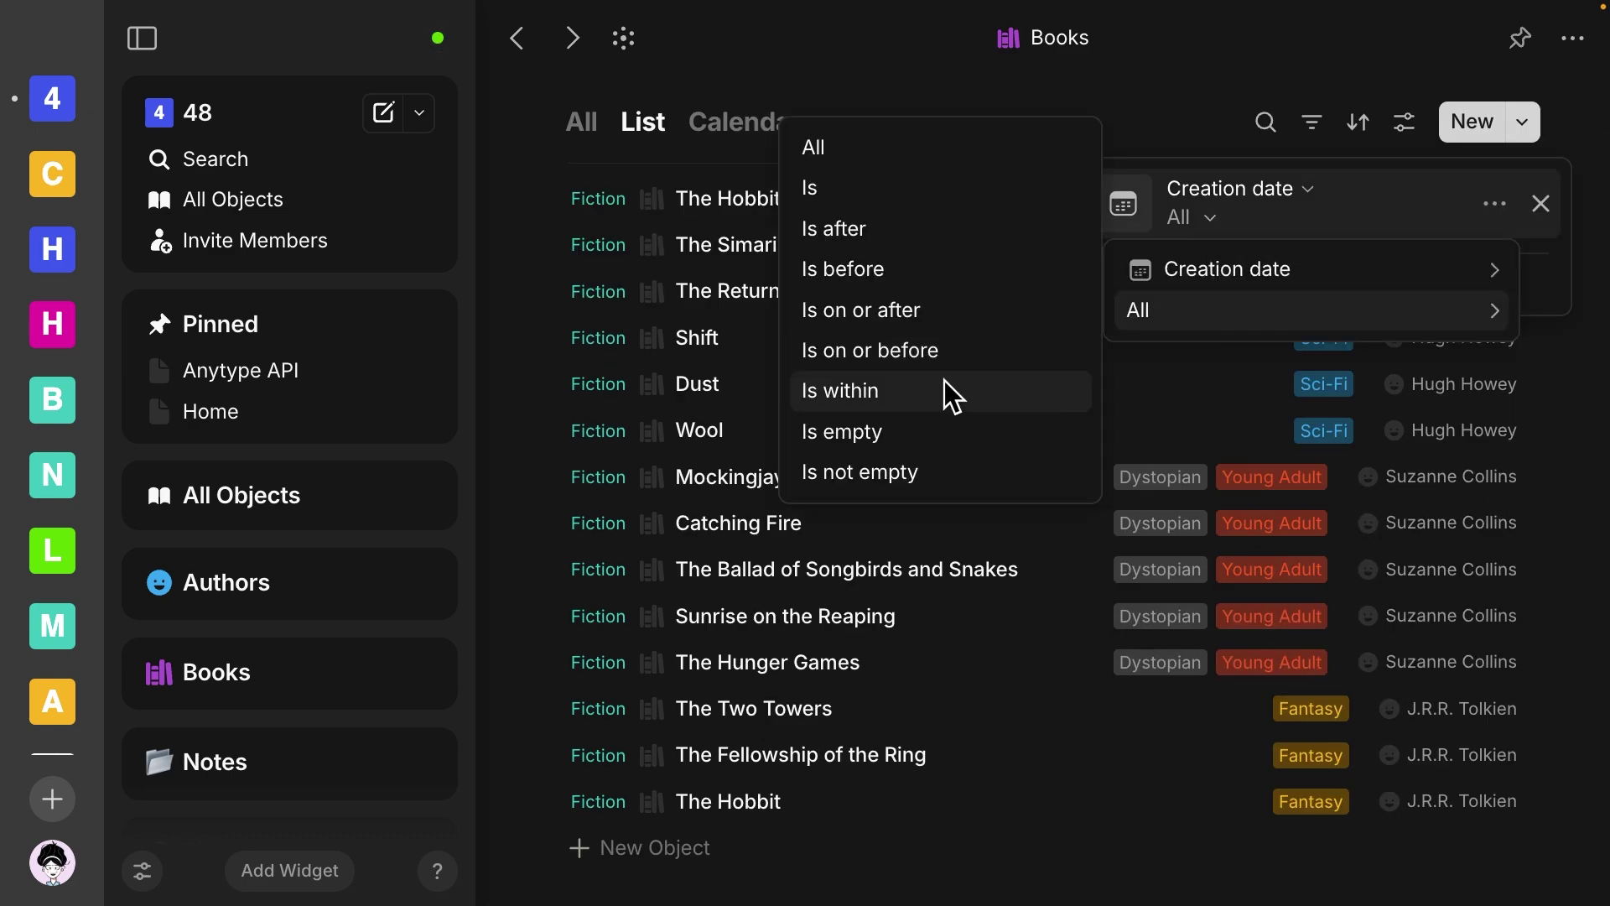
pyautogui.click(934, 387)
pyautogui.moveTo(1141, 516)
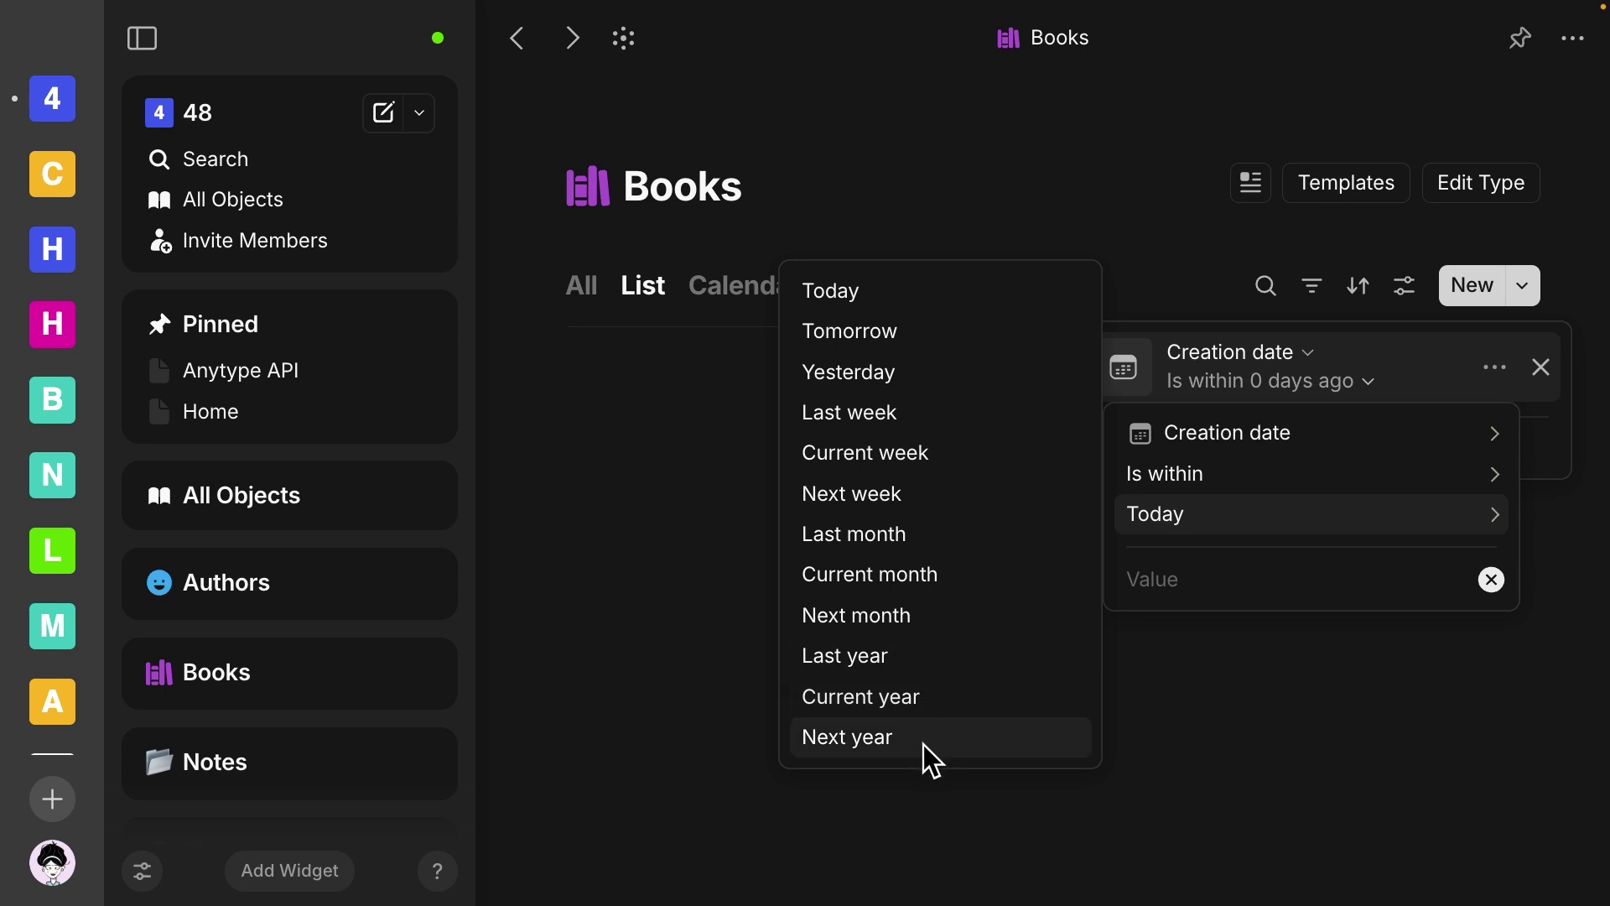
pyautogui.click(1286, 745)
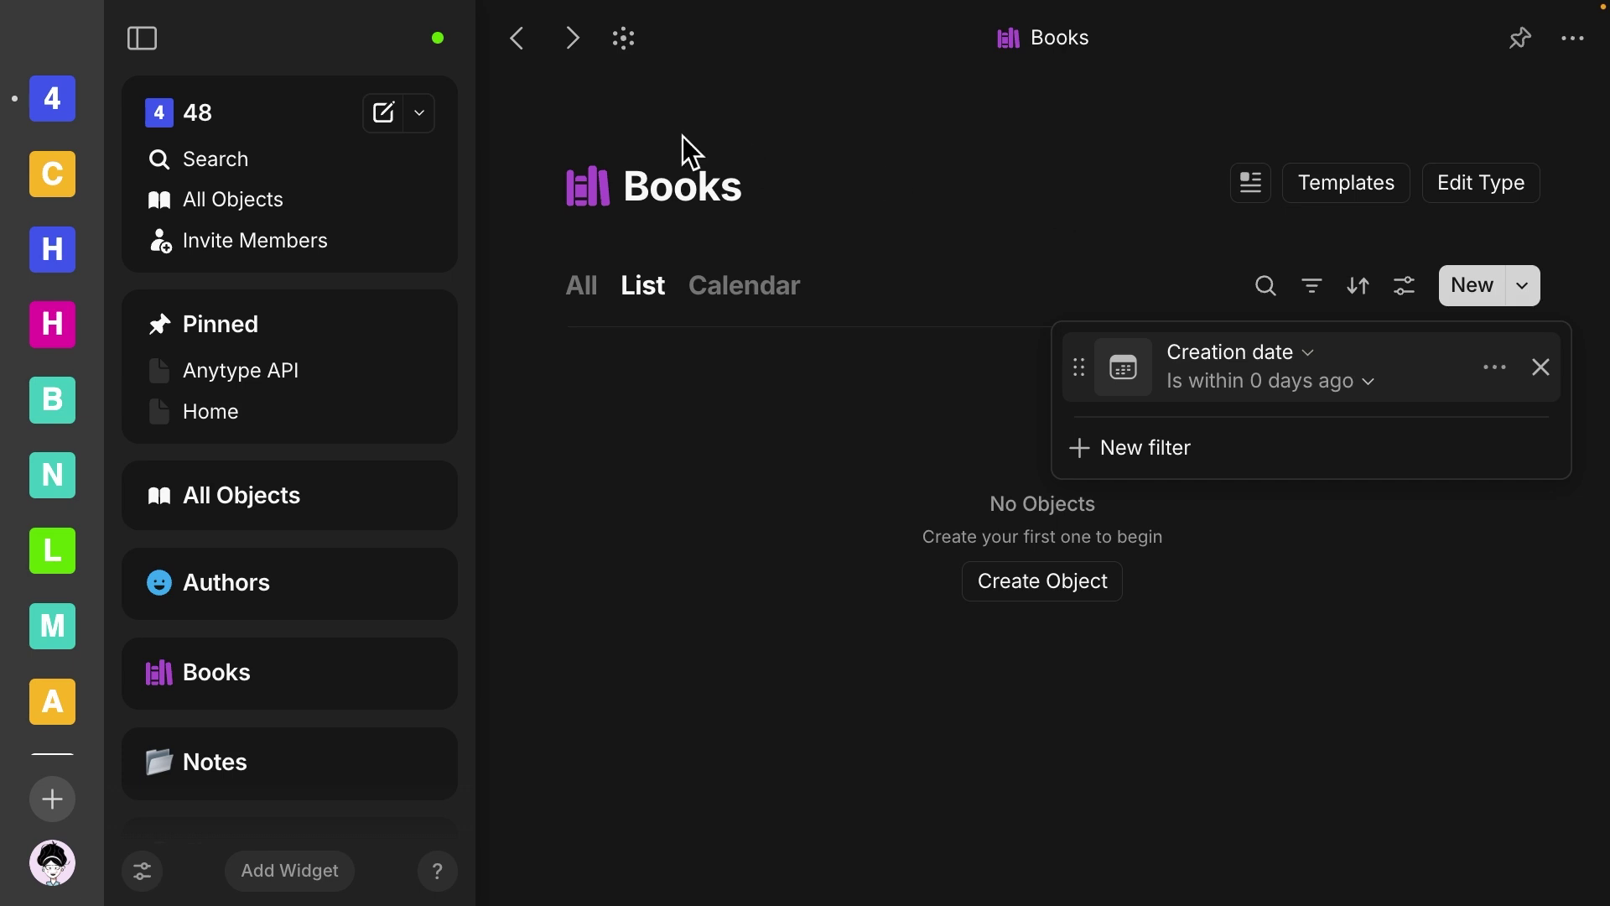
pyautogui.click(421, 124)
pyautogui.click(420, 117)
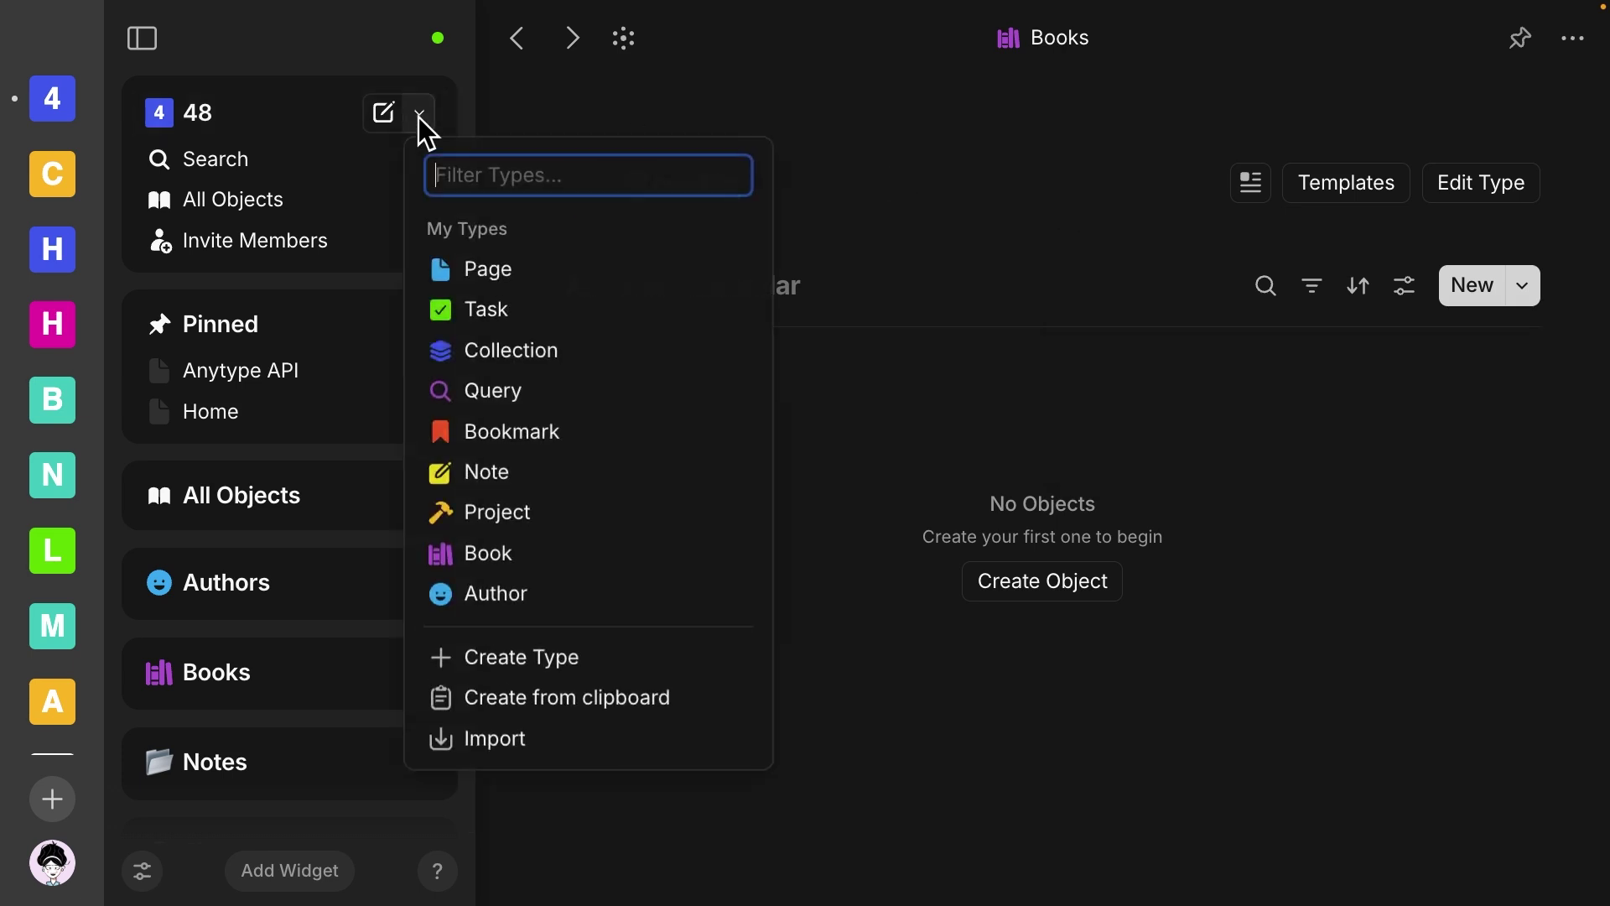
pyautogui.click(525, 431)
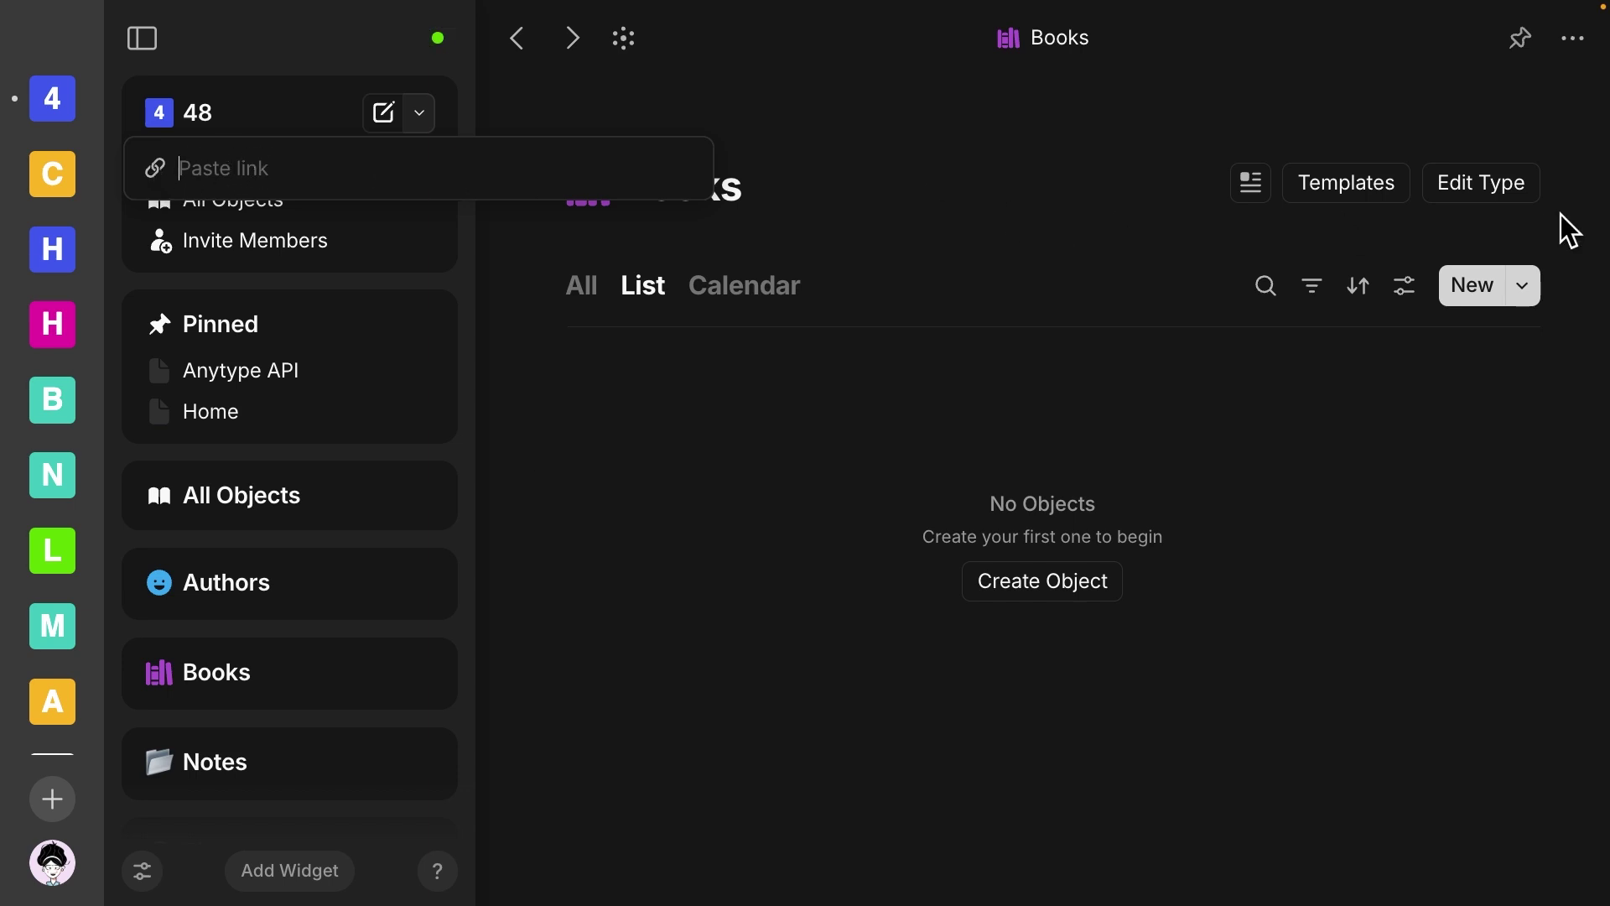
pyautogui.write('https://community.anytype.io/t/anytype-desktop-0-48-0-released/28523')
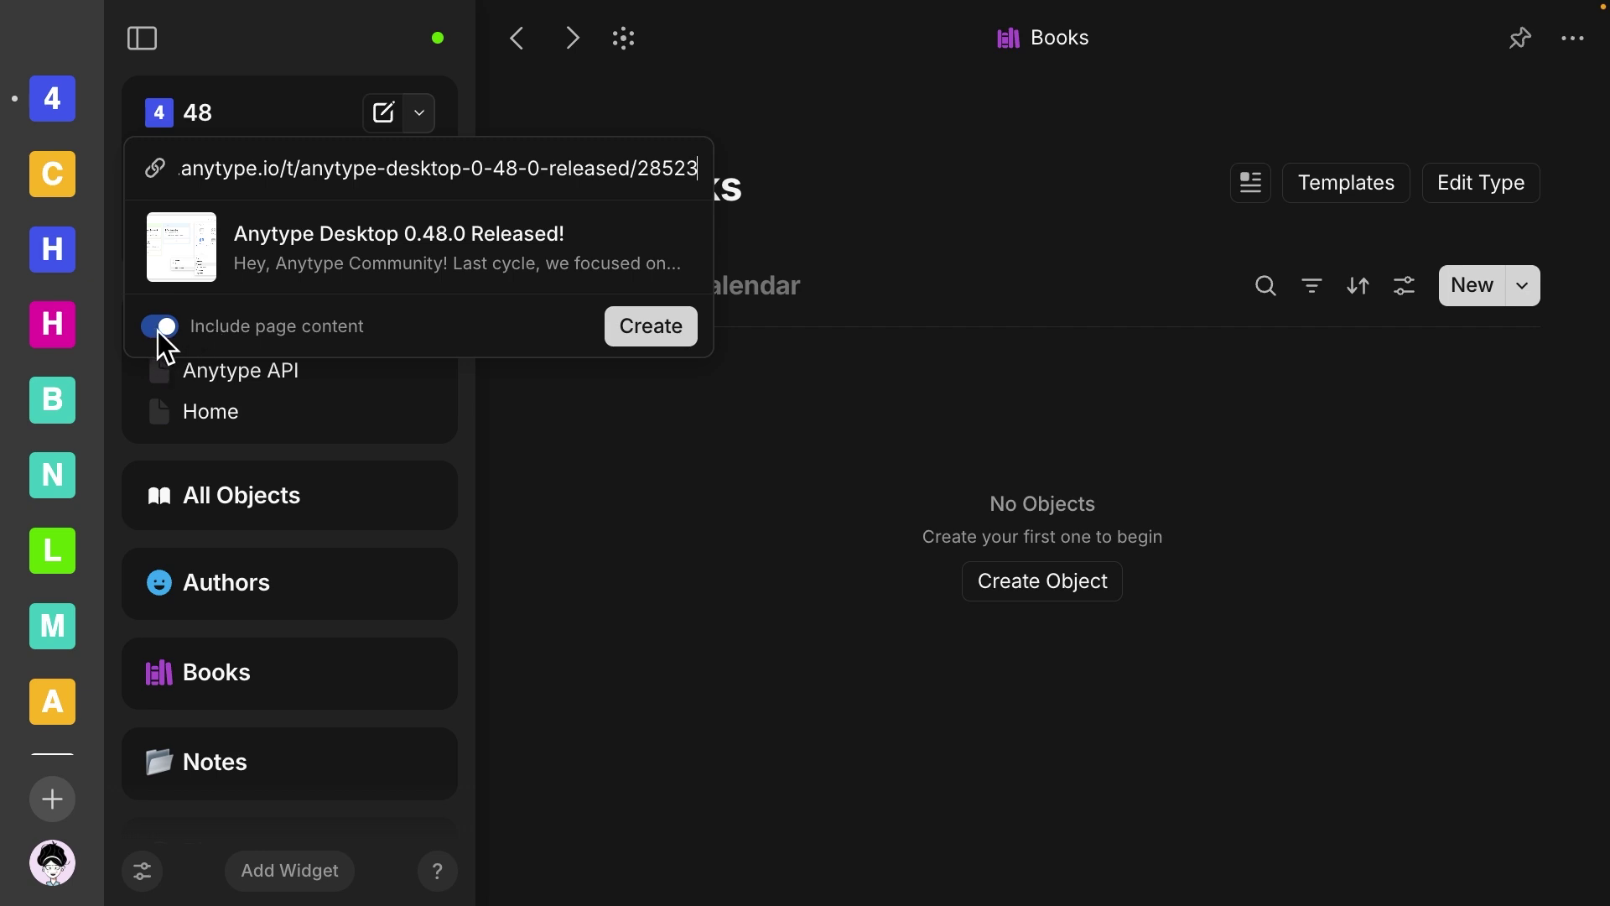
pyautogui.click(668, 329)
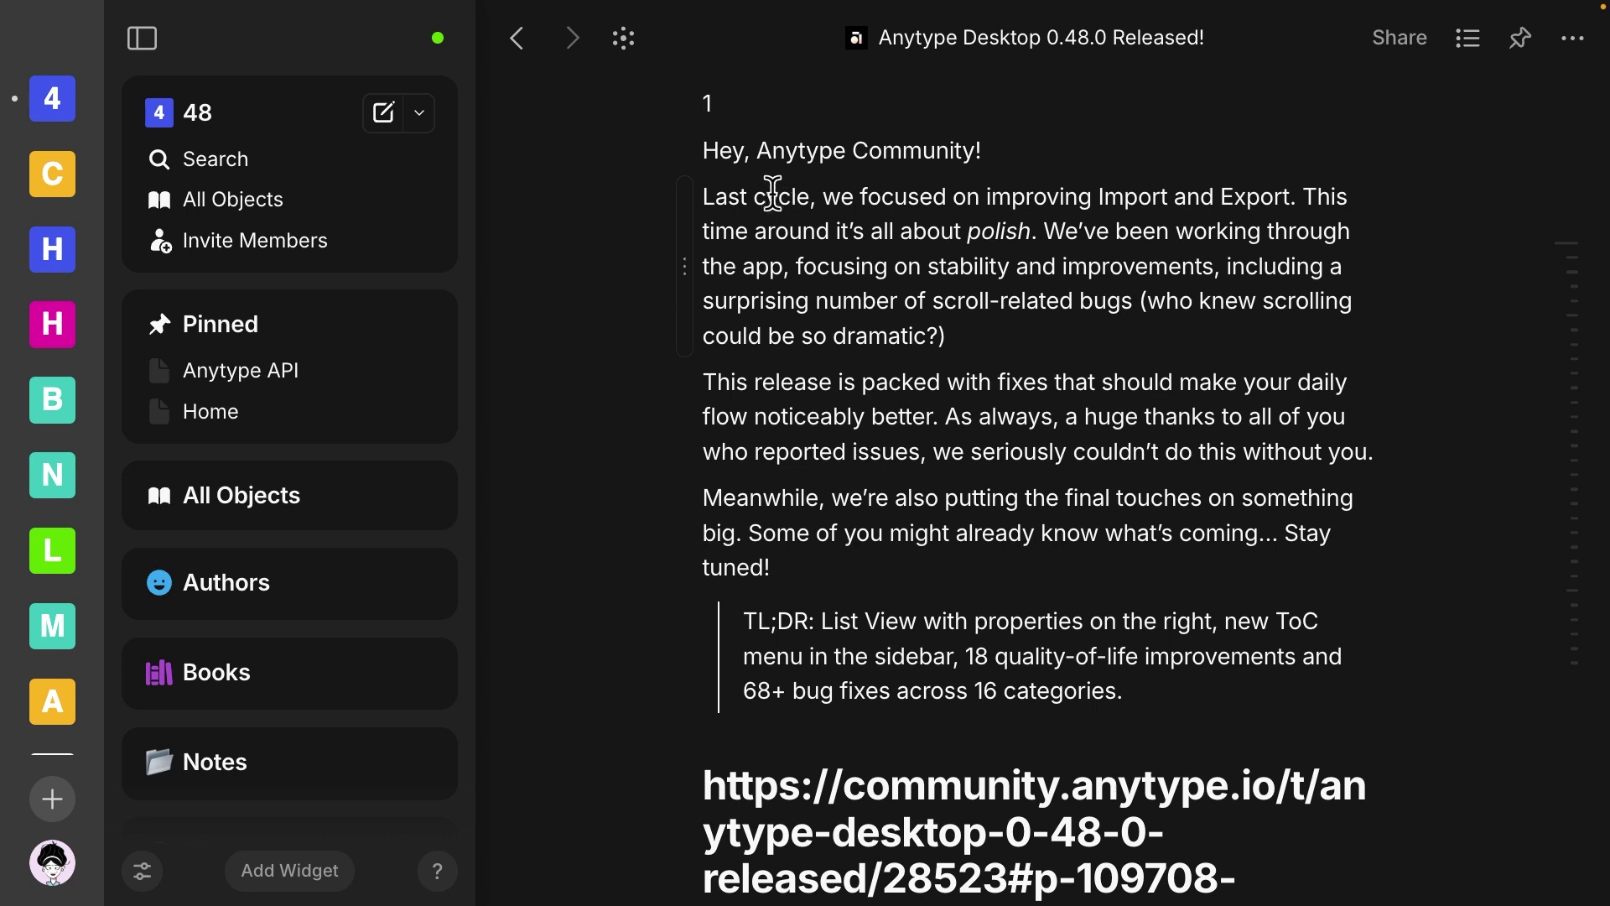
# Link the word "polish" in the bookmark's second paragraph to a newly created object named "polish".
pyautogui.moveTo(967, 230); pyautogui.dragTo(1031, 230)
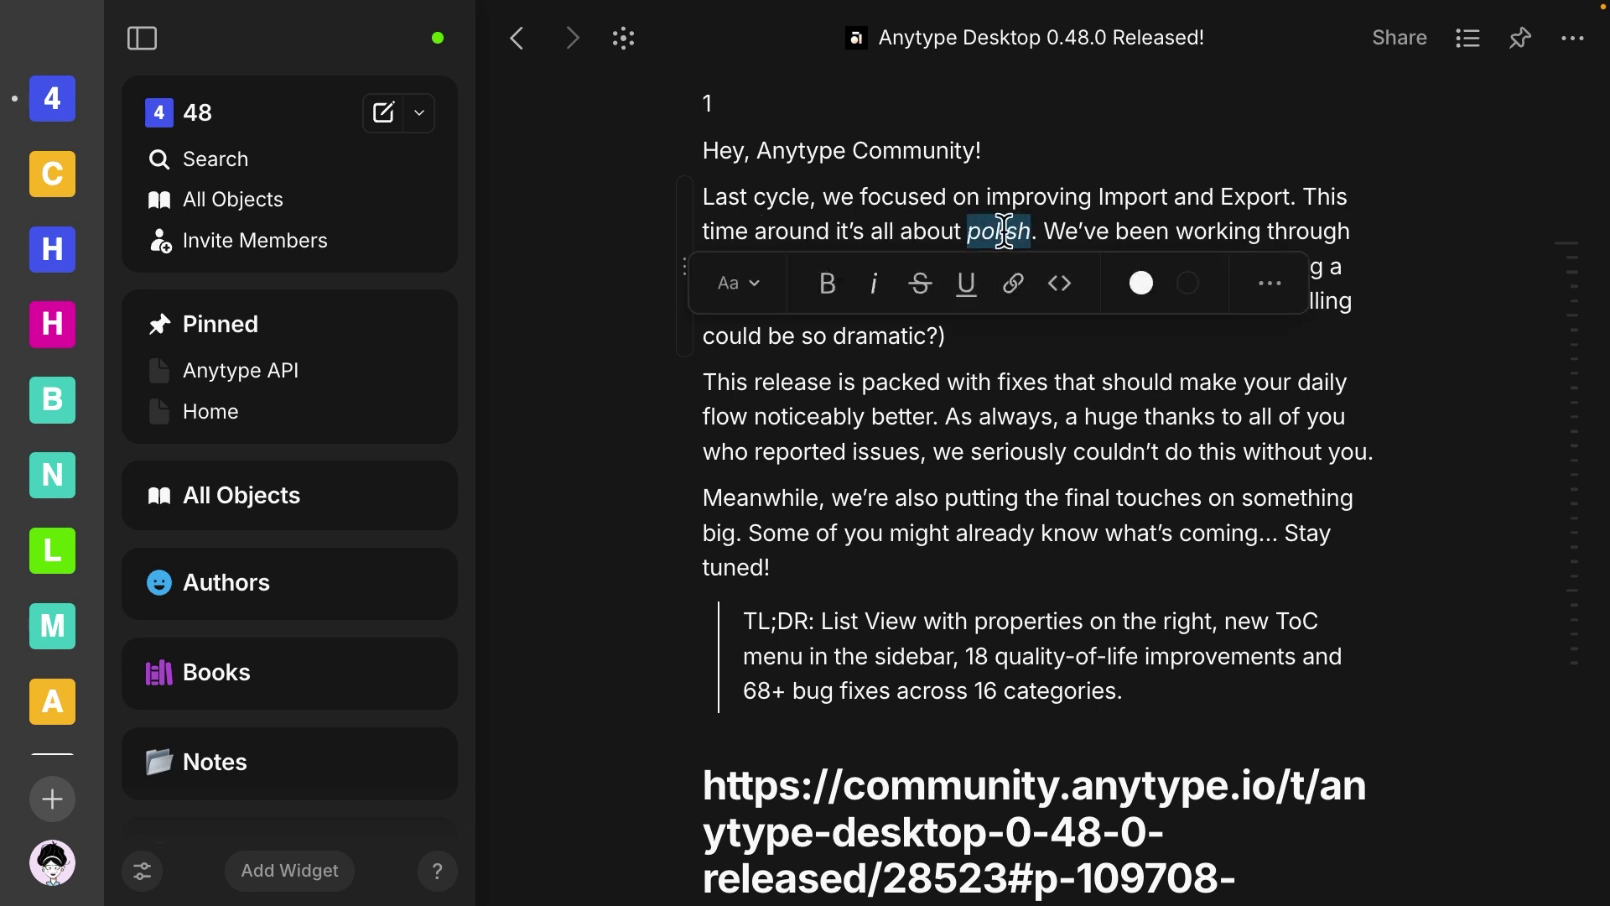
pyautogui.click(1013, 286)
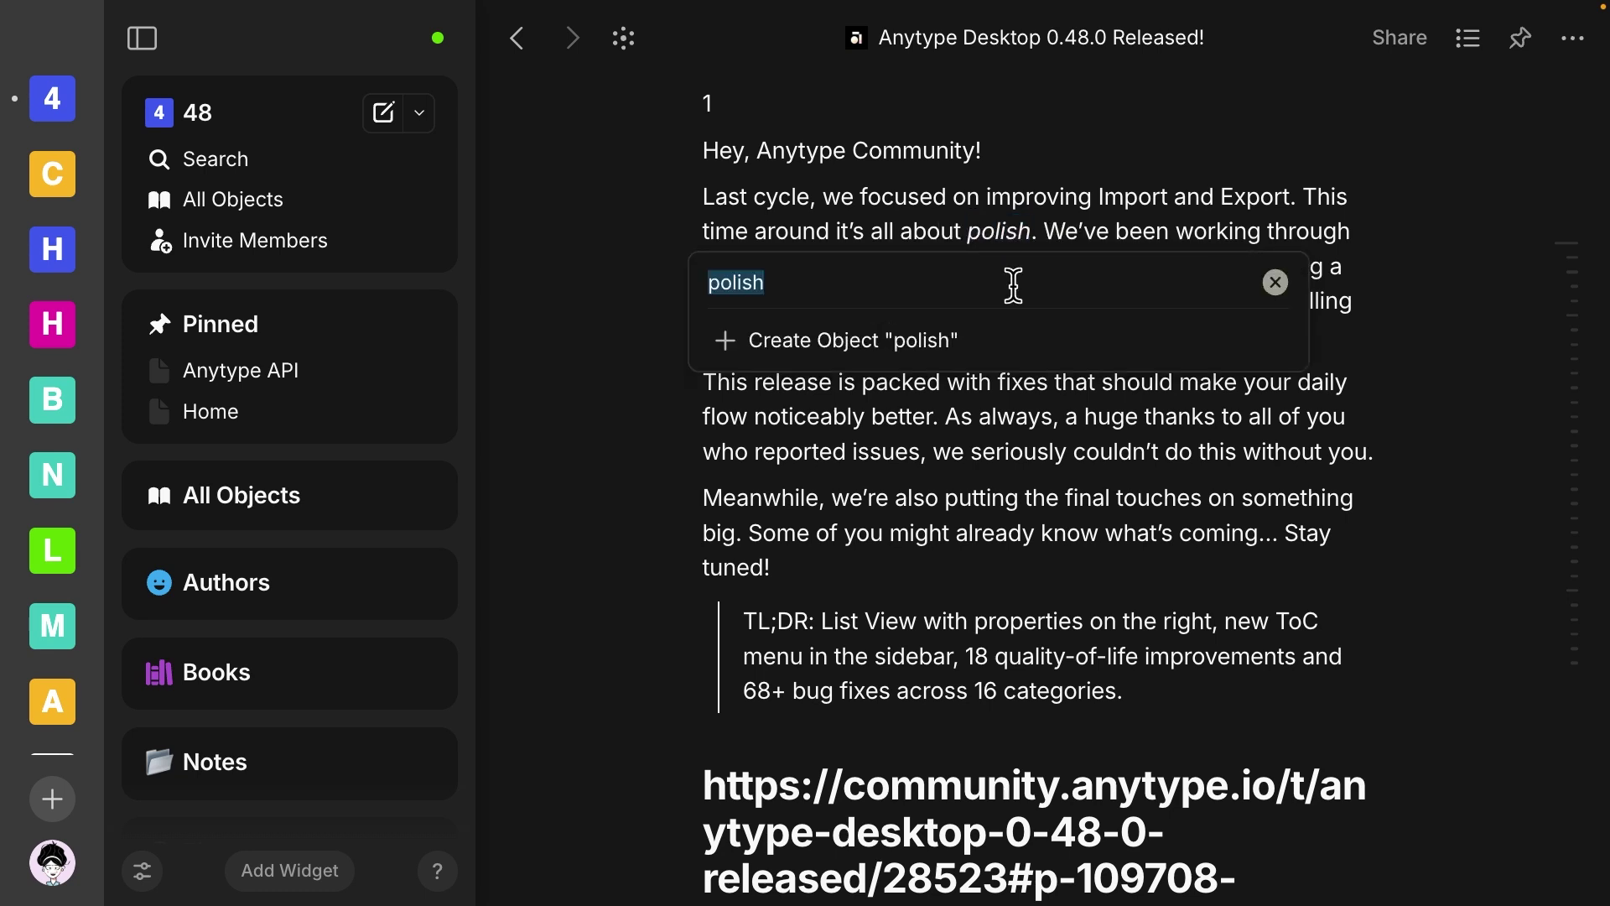
pyautogui.click(926, 349)
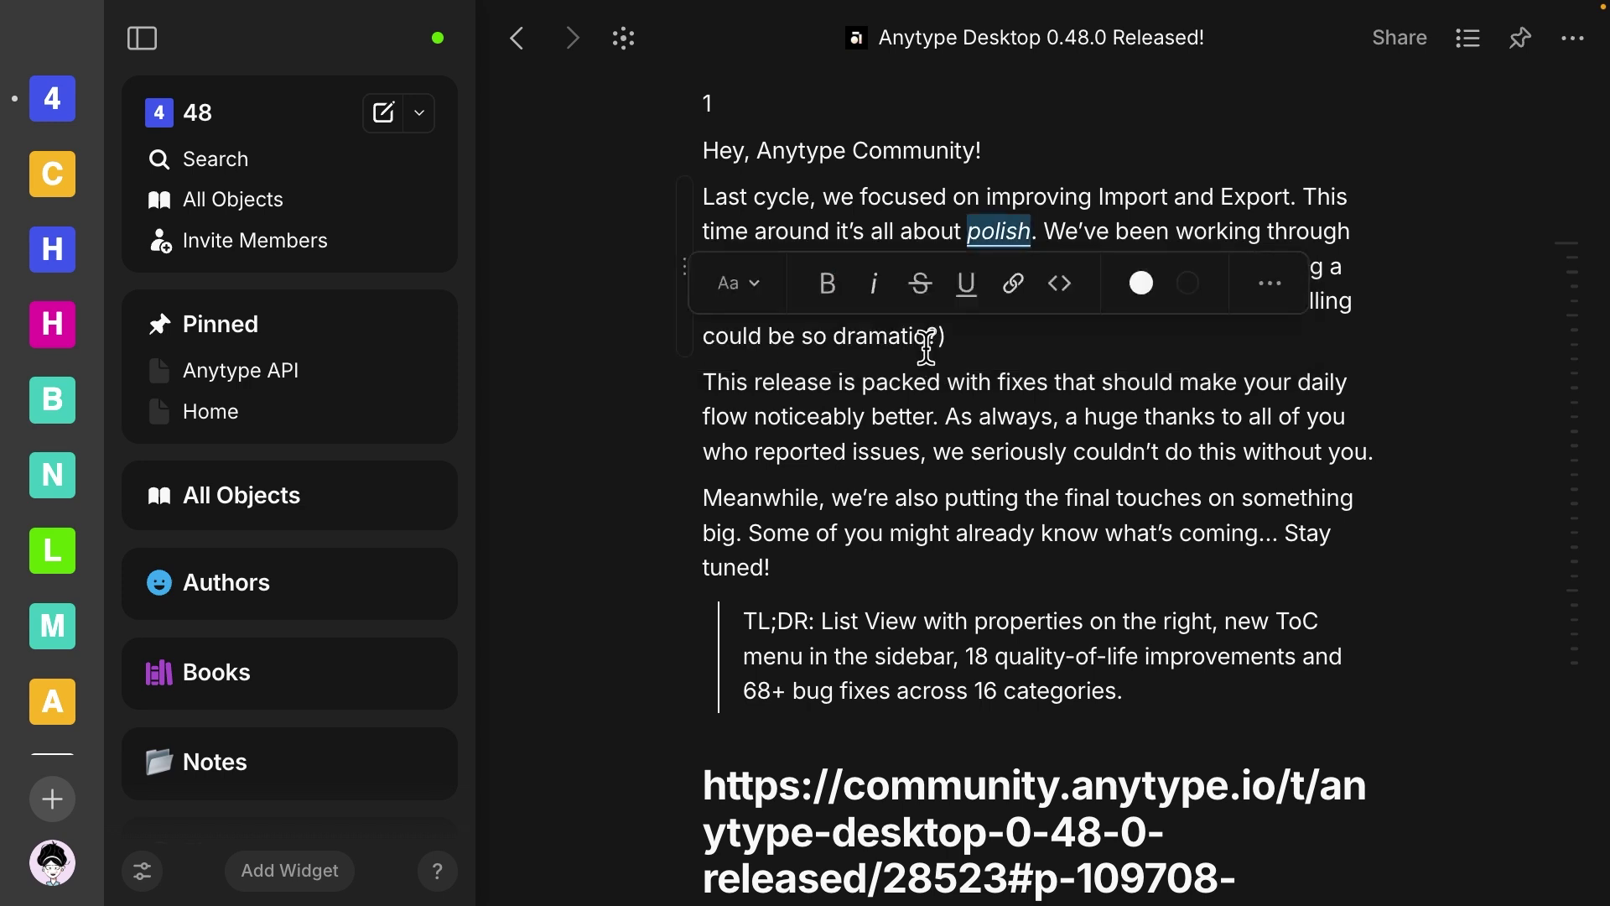
pyautogui.click(1093, 109)
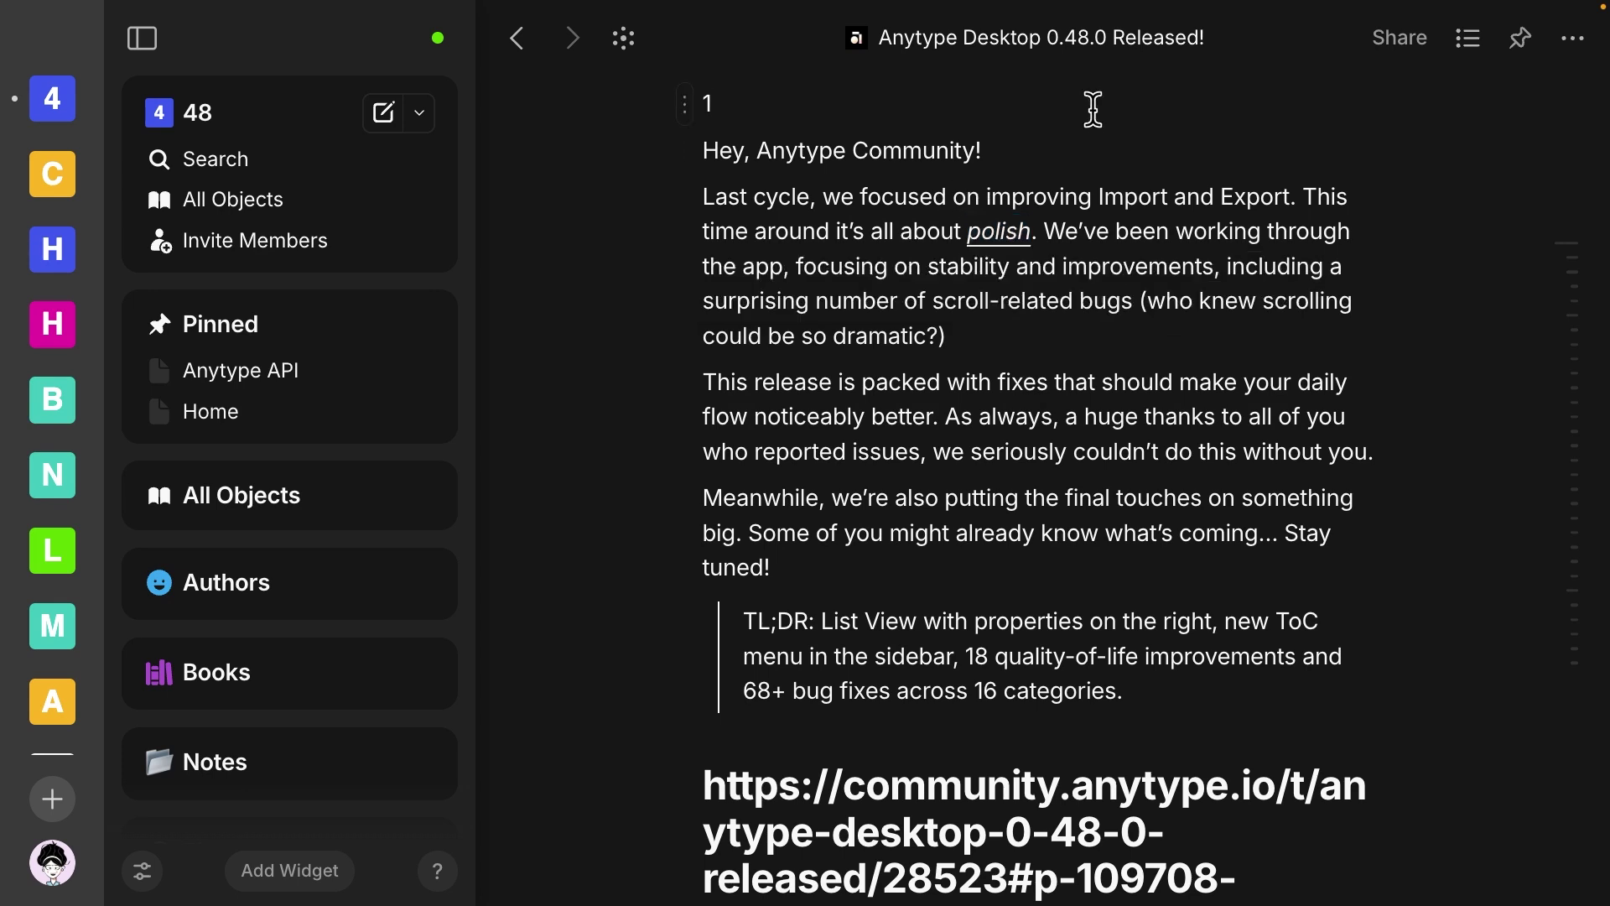
# Open the linked "polish" object, set its type to Page and dismiss the Creating Objects tips.
pyautogui.click(1004, 238)
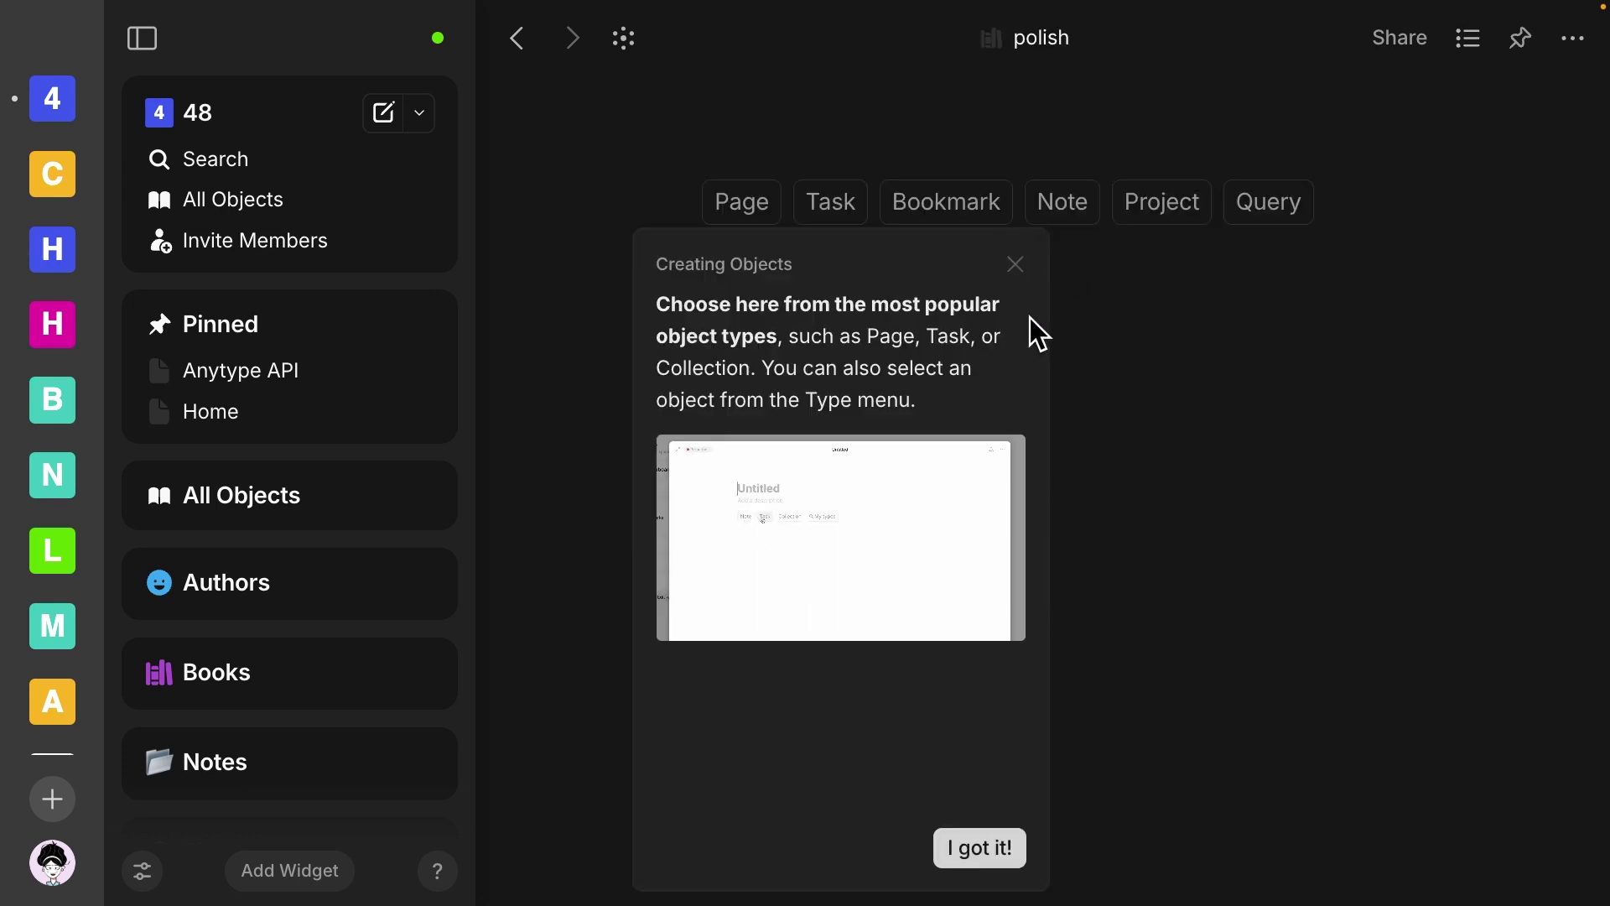
pyautogui.click(1021, 265)
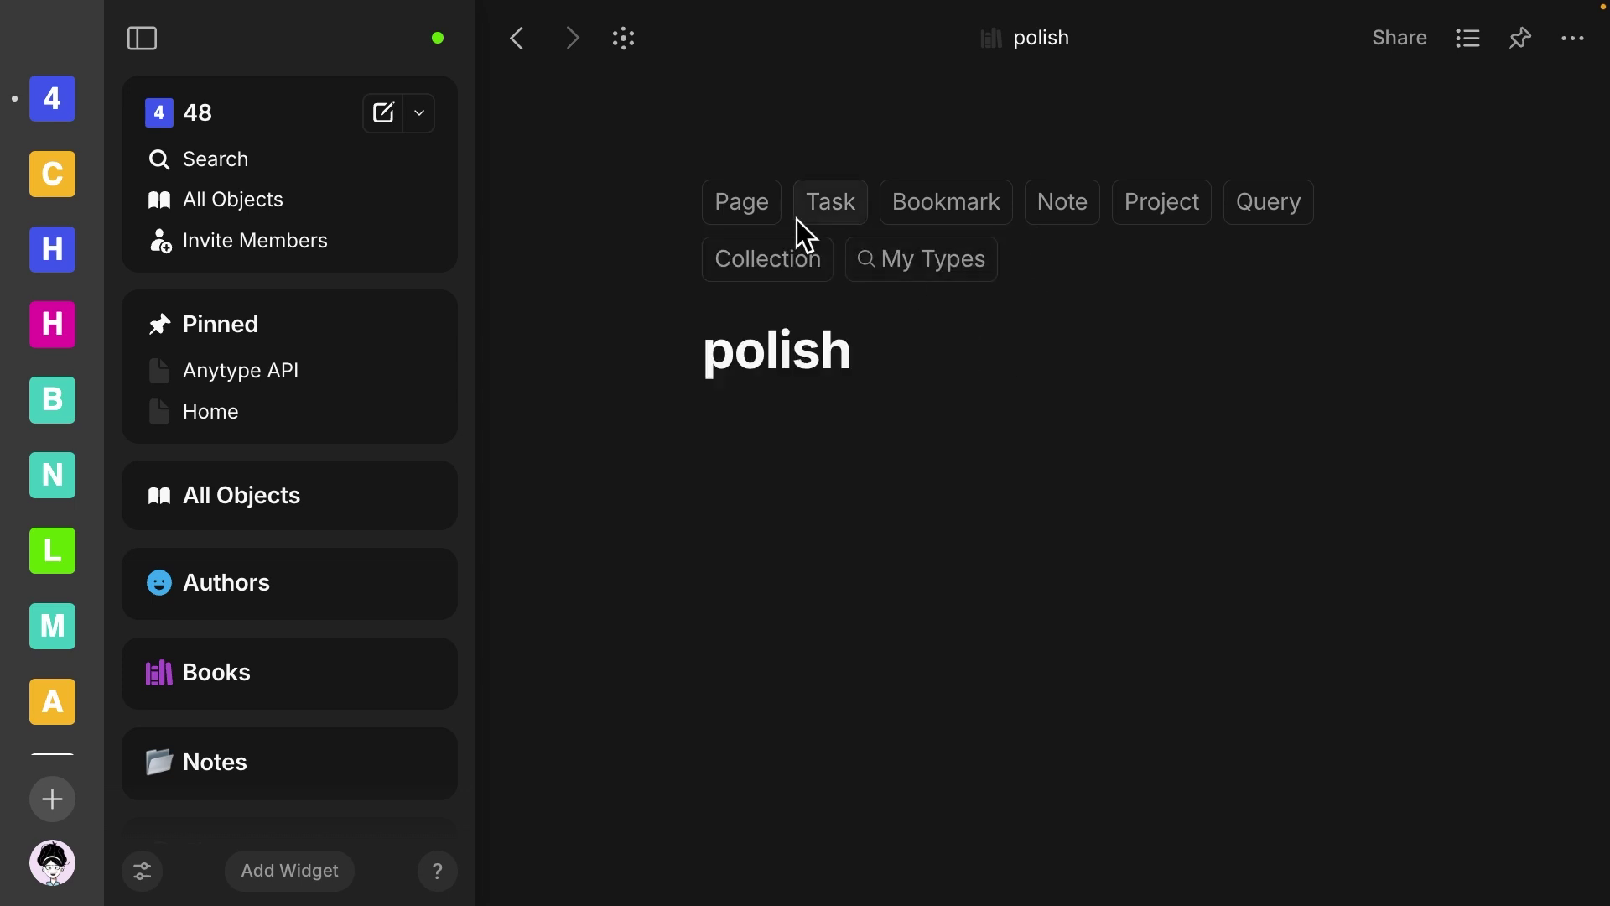
pyautogui.click(756, 209)
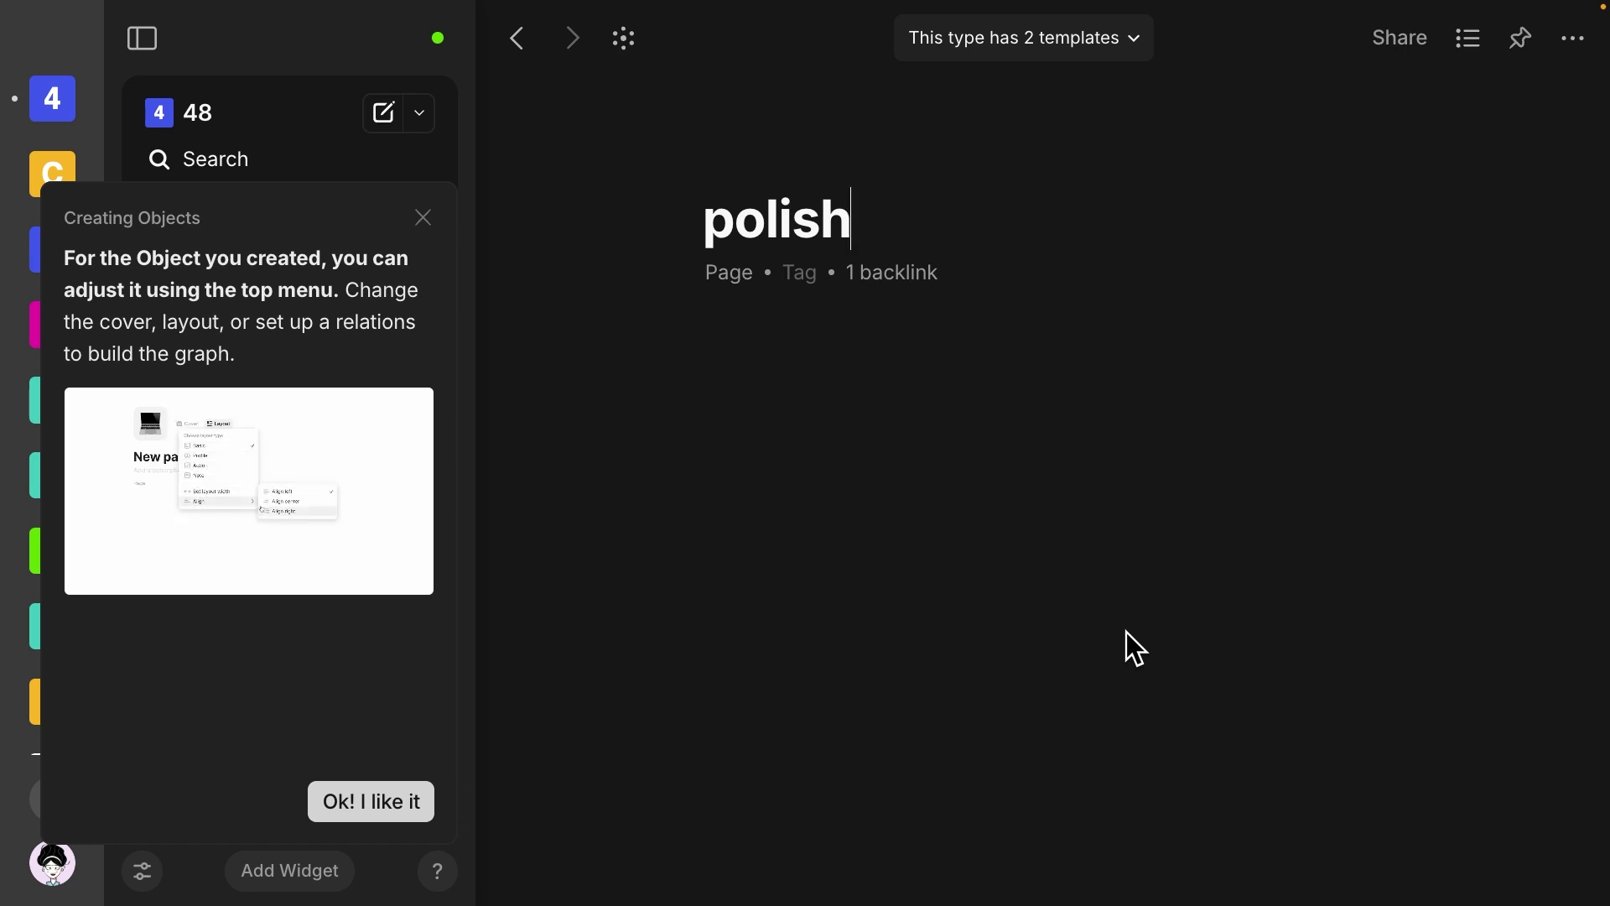
pyautogui.click(423, 217)
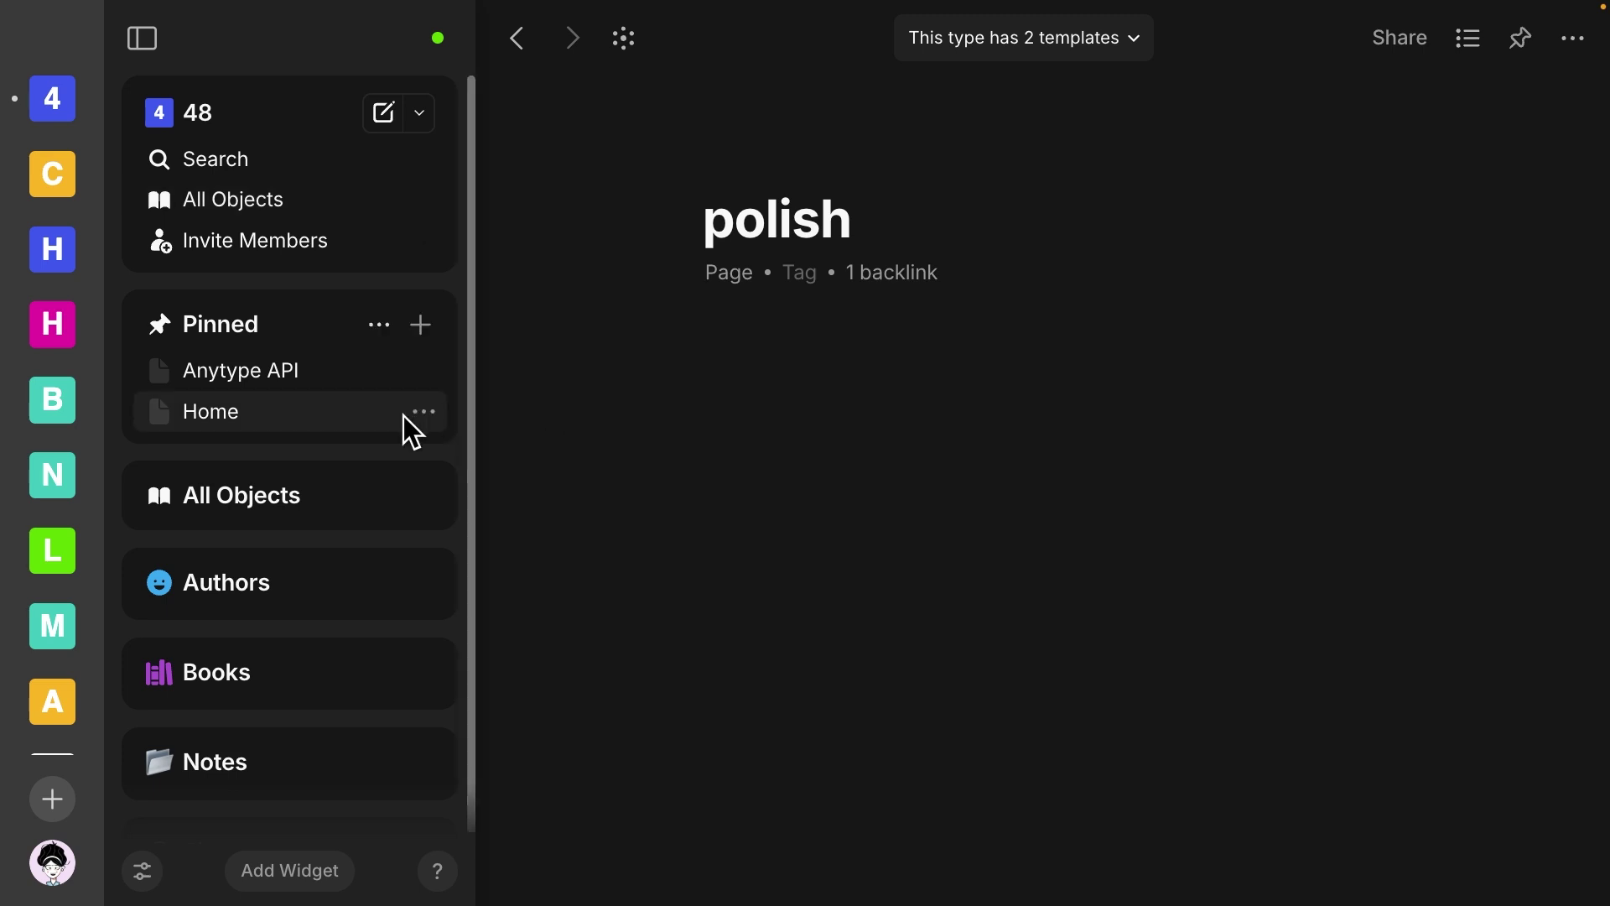
# Insert a Spotify embed block below the To do toggle on the pinned Home page.
pyautogui.click(305, 409)
pyautogui.scroll(-4, 1052, 573)
pyautogui.click(762, 496)
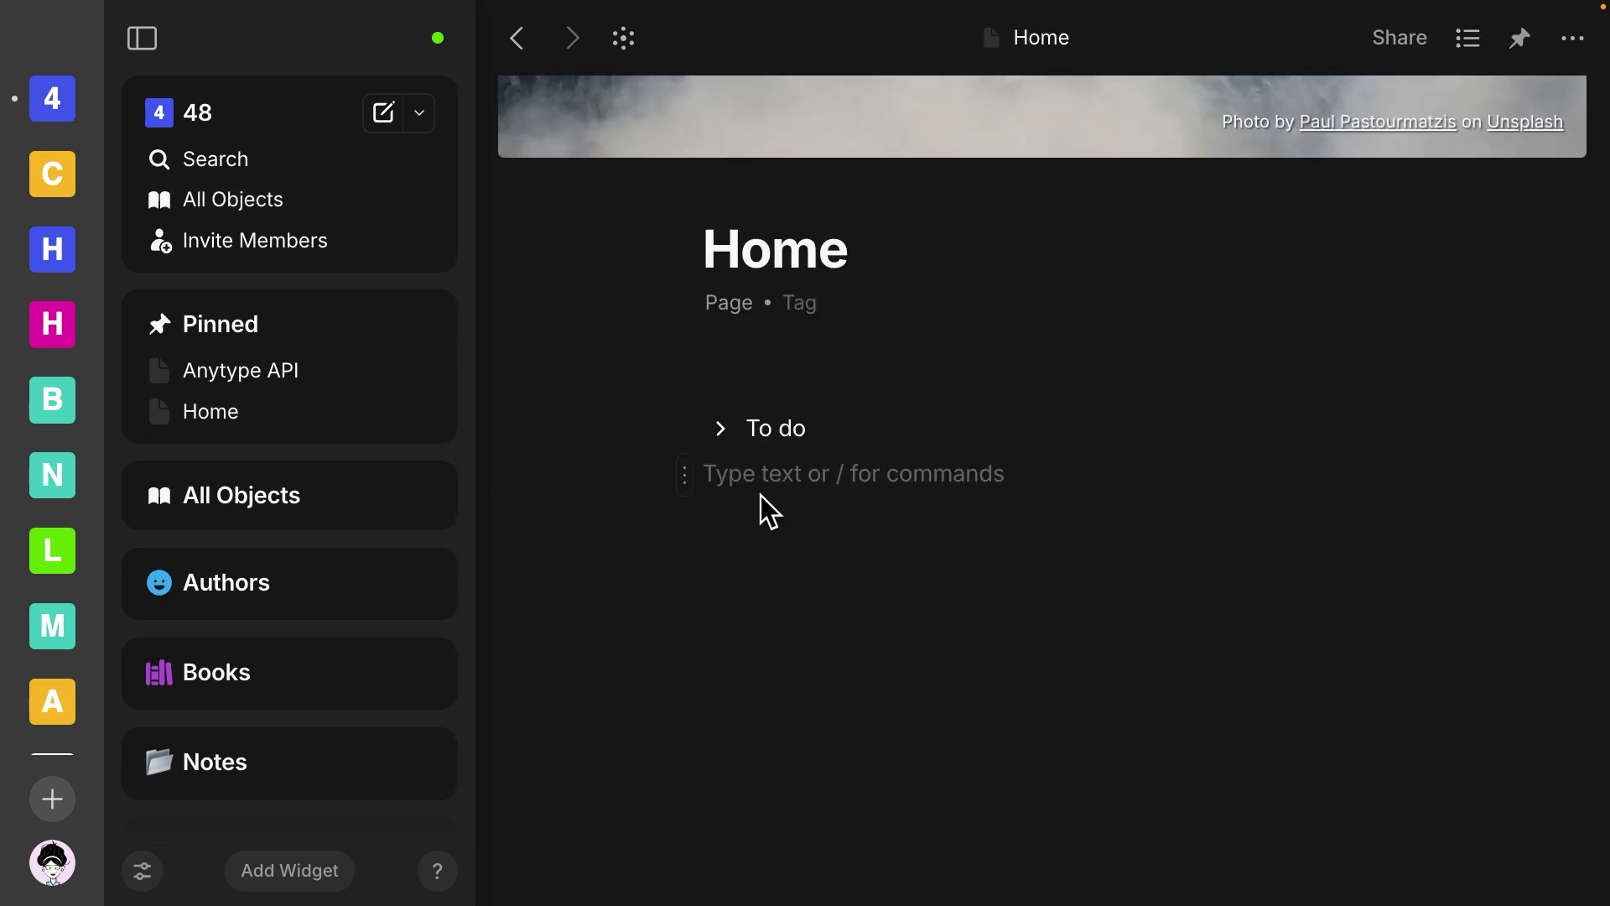
pyautogui.write('/')
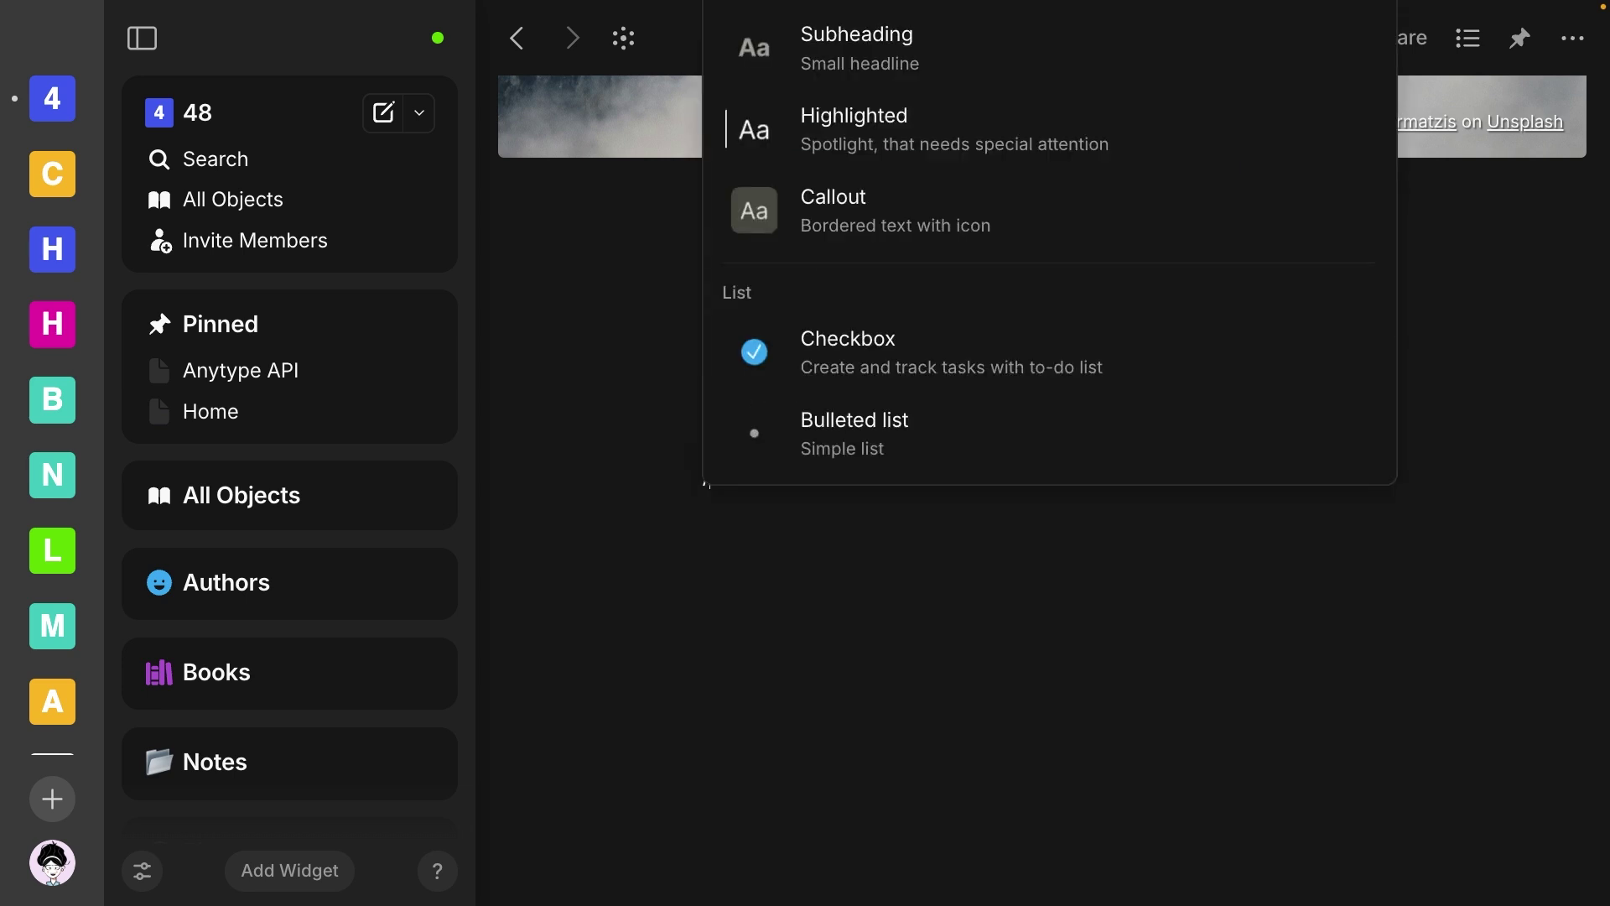
pyautogui.write('spo')
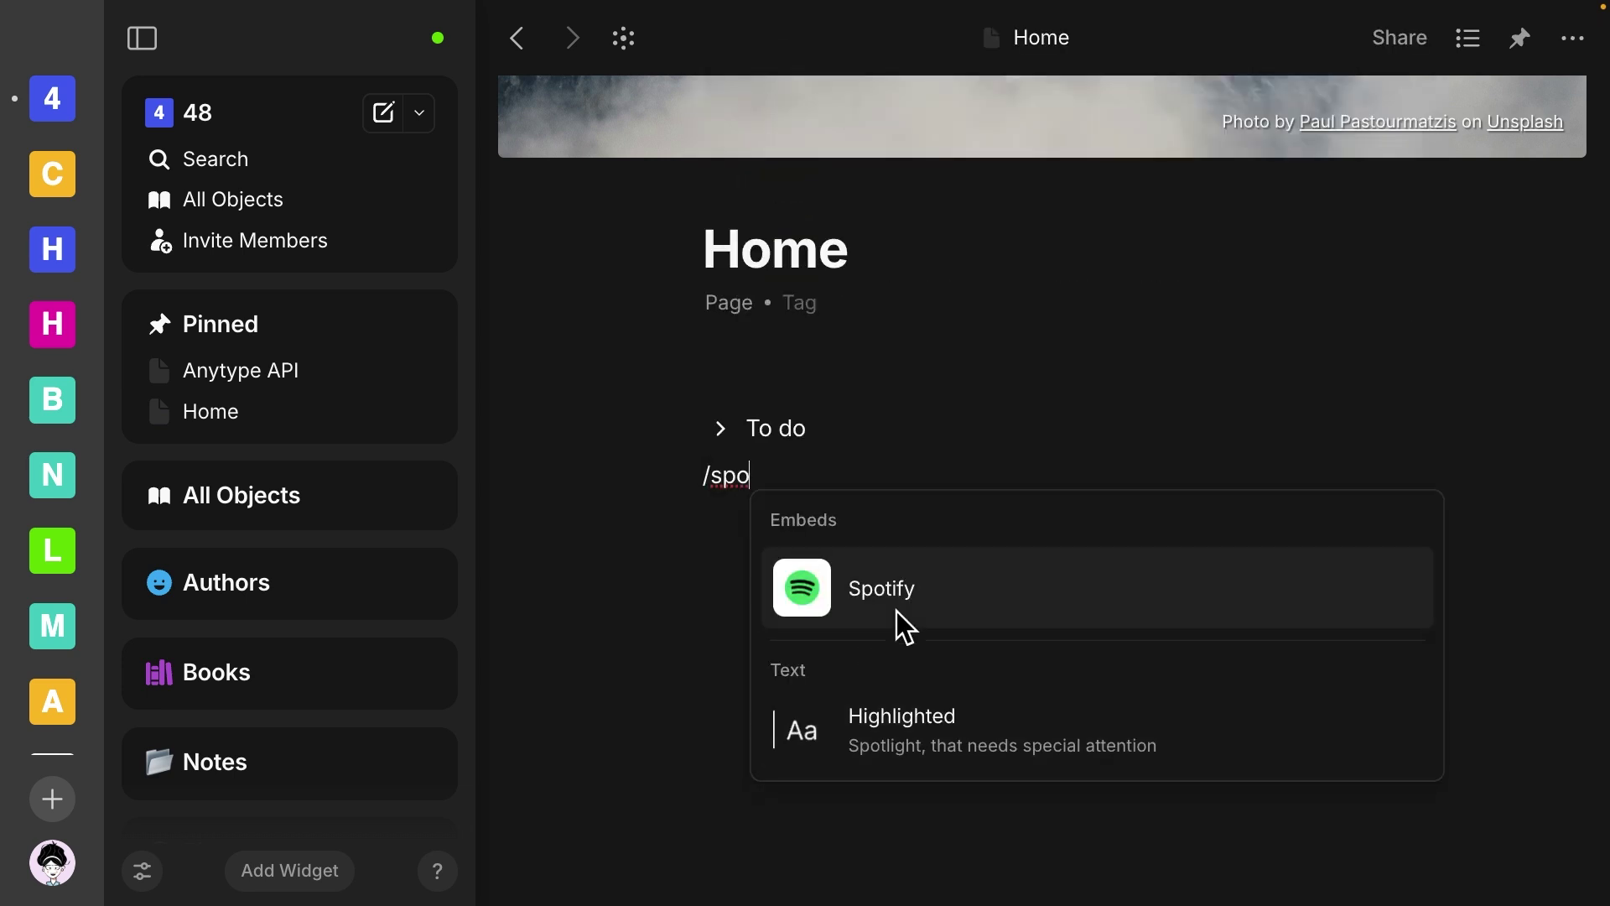
pyautogui.click(894, 602)
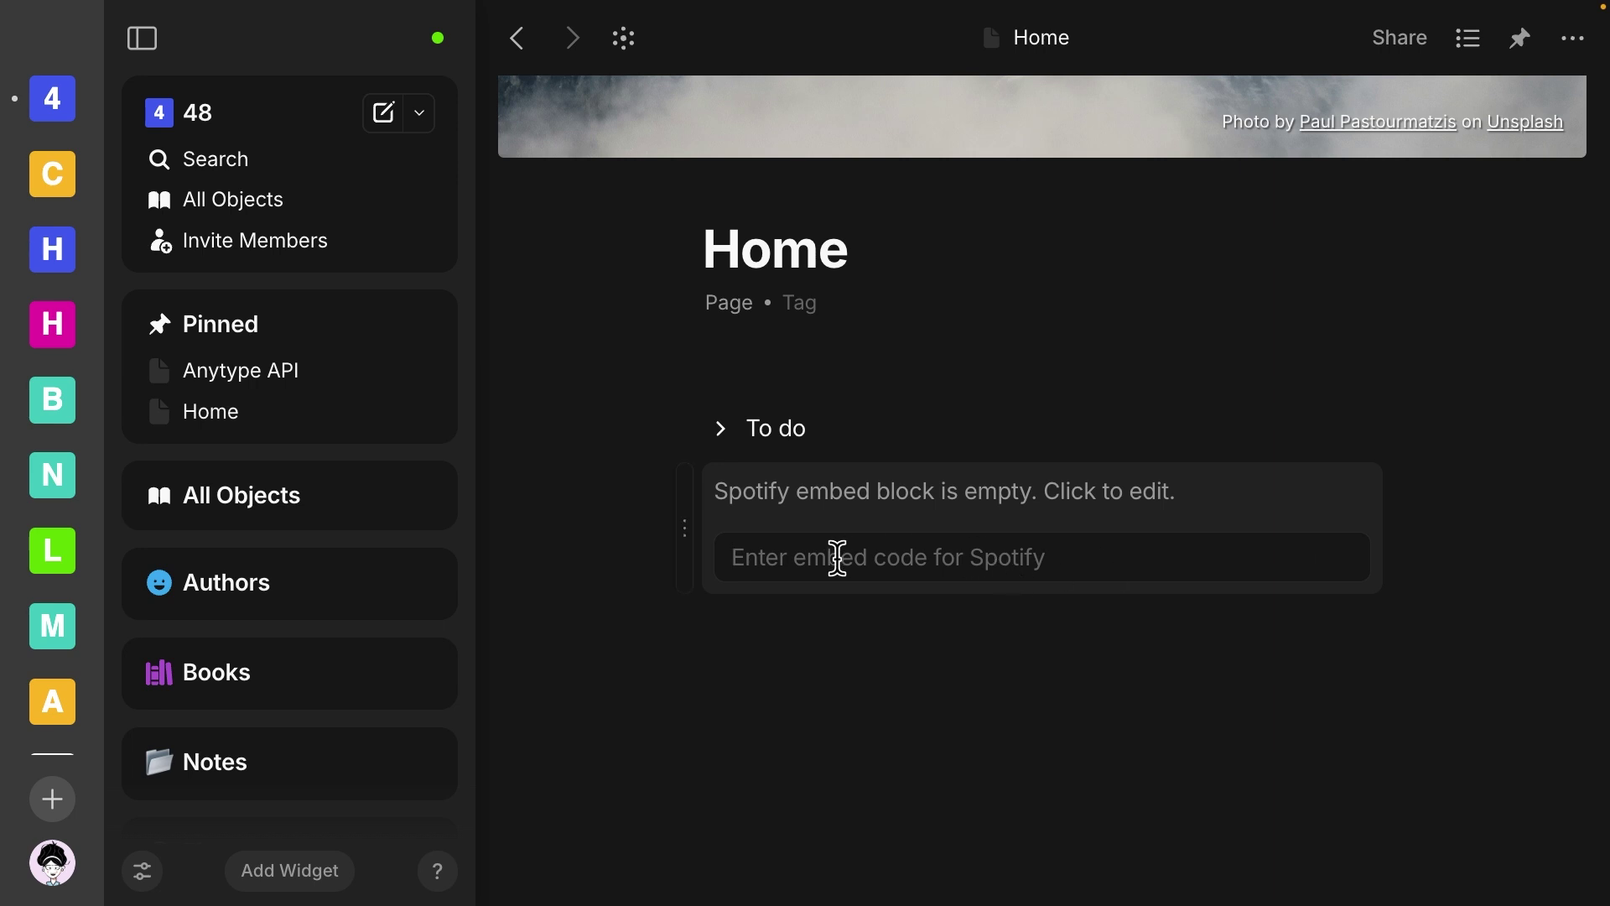
pyautogui.write('<iframe data-testid="embed-iframe" style="border-radius:12px" src="https://open.spotify.com/embed/album/04rz93AqGy9JduzV3K81Dh?utm_source=generator" width="100%" height="352" frameBorder="0" allowfullscreen="" allow="autoplay; clipboard-write; encrypted-media; fullscreen; picture-in-picture" loading="lazy"></iframe>')
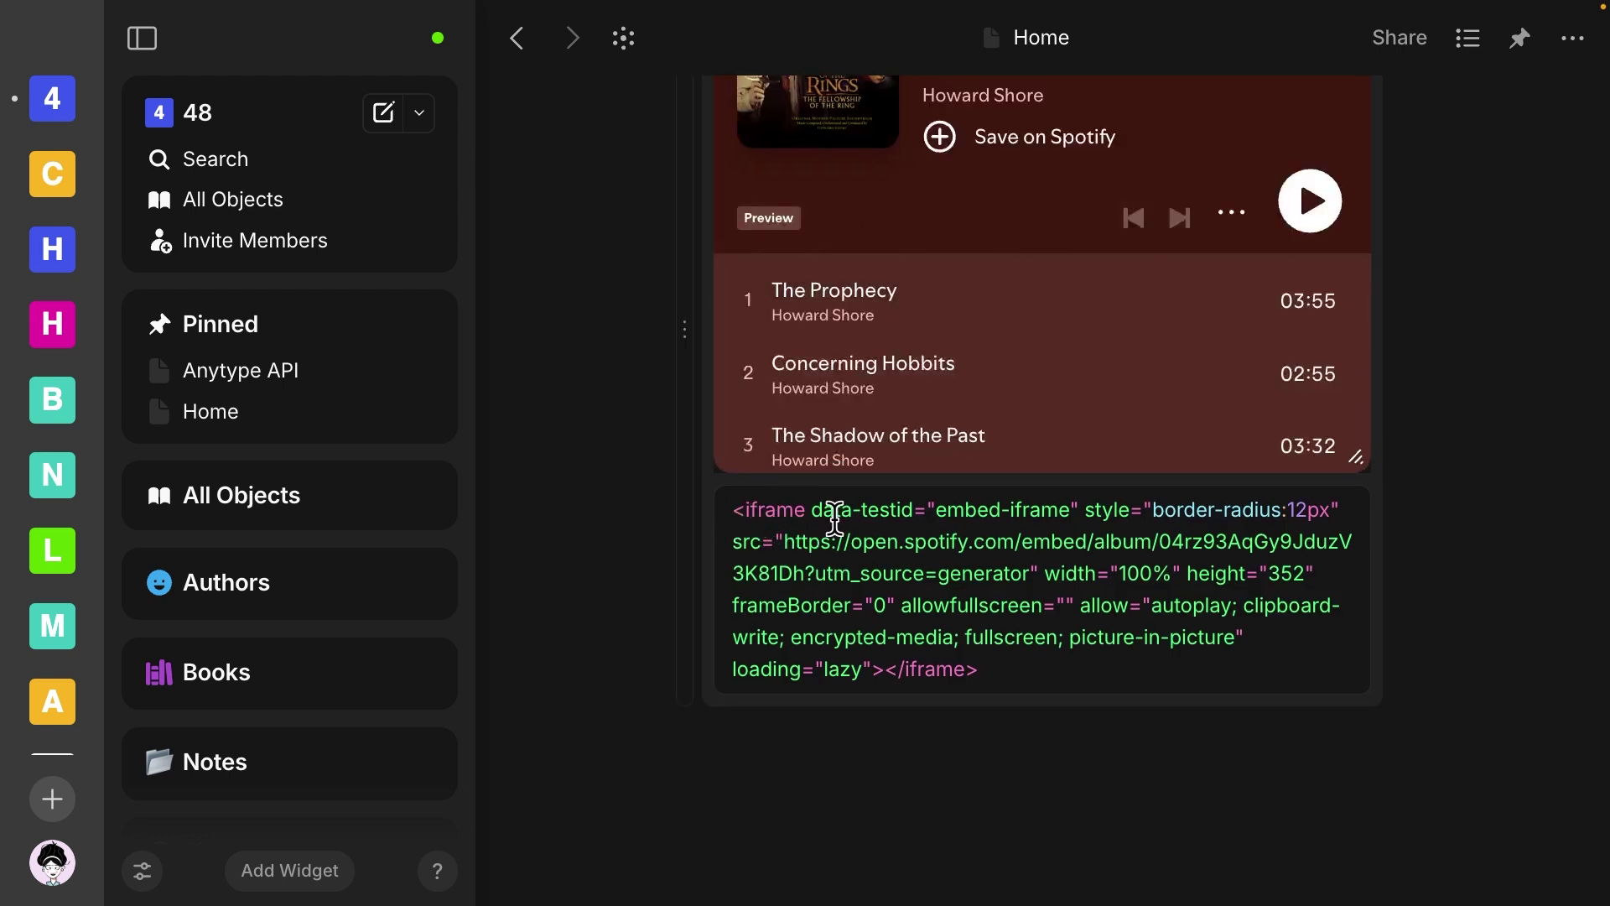
pyautogui.click(587, 435)
pyautogui.scroll(5, 613, 424)
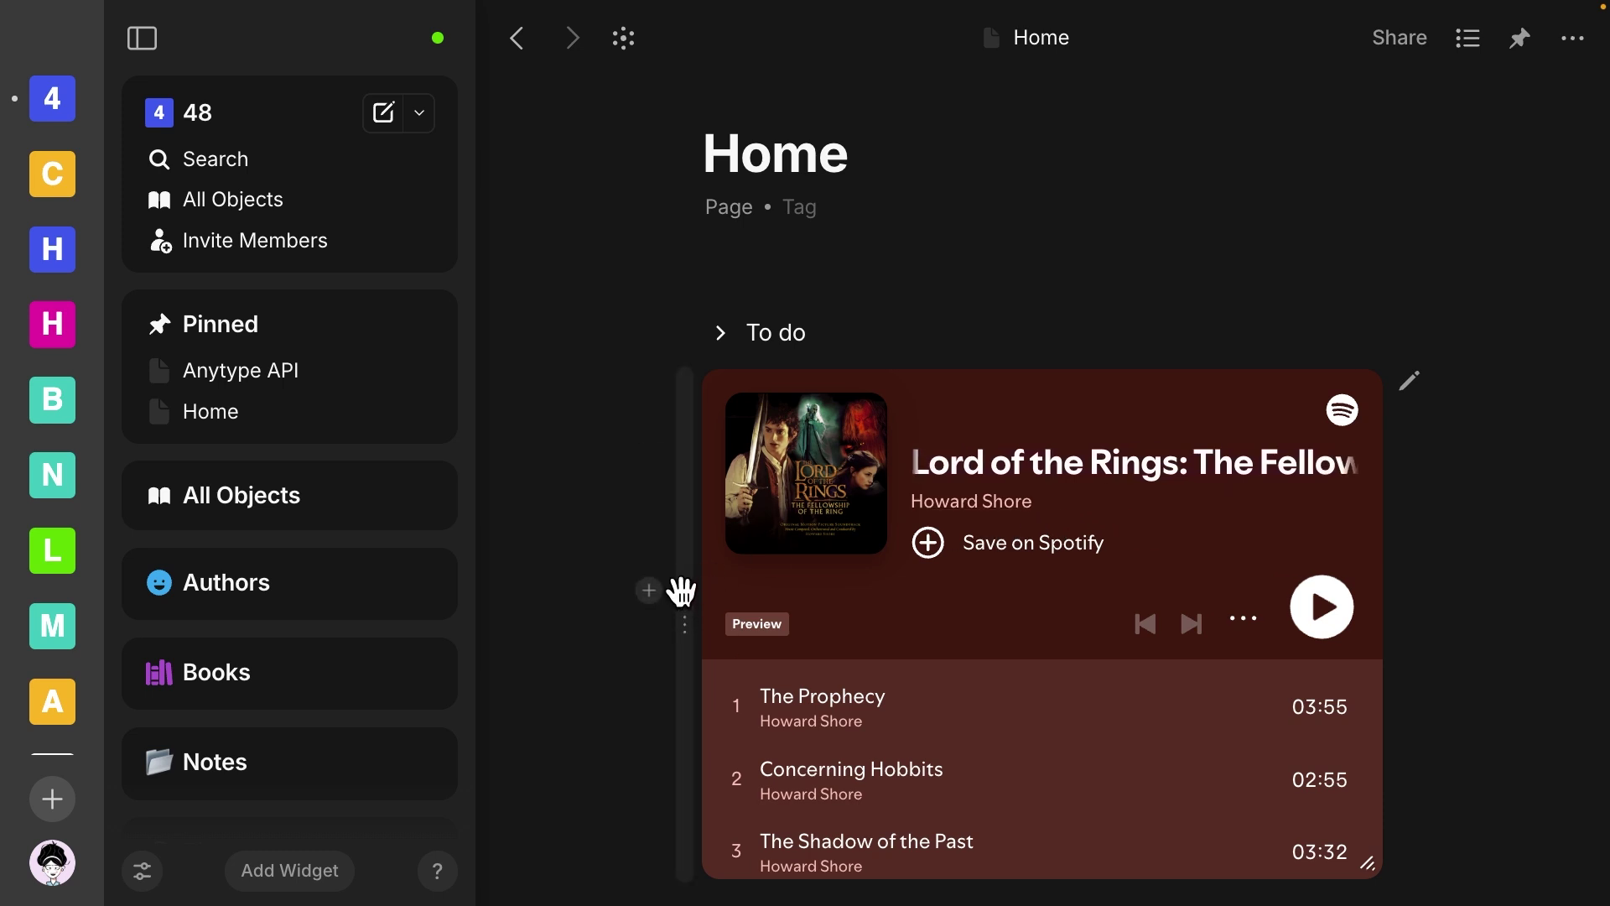
pyautogui.scroll(-2, 681, 591)
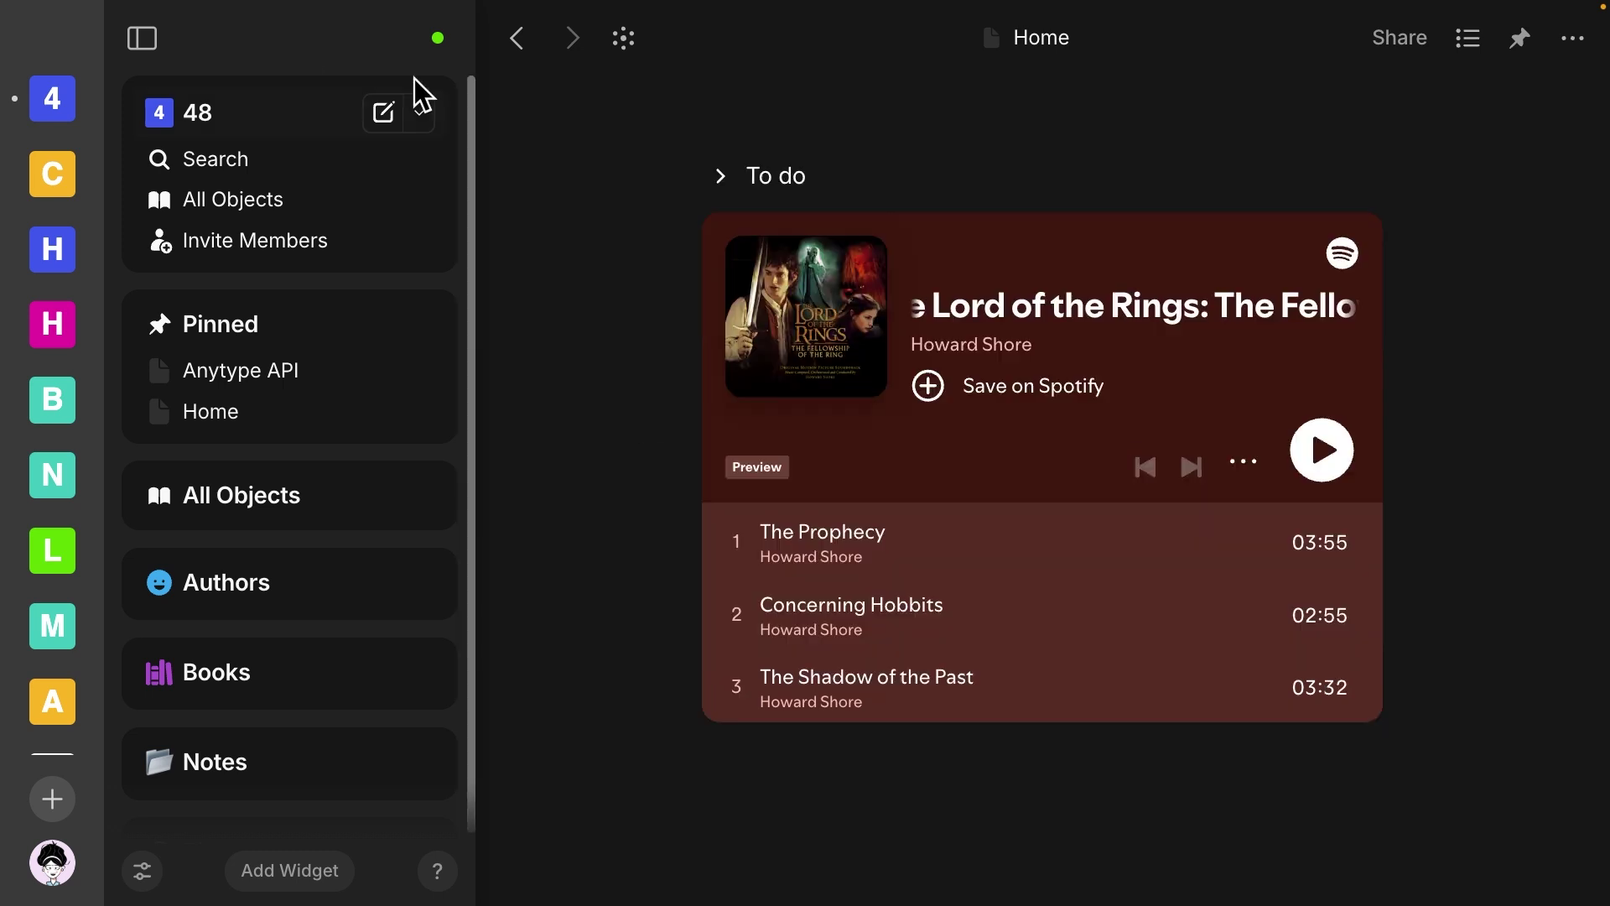
# With the sidebar hidden, place the Spotify embed in a column beside the To do toggle and expand the toggle.
pyautogui.click(141, 39)
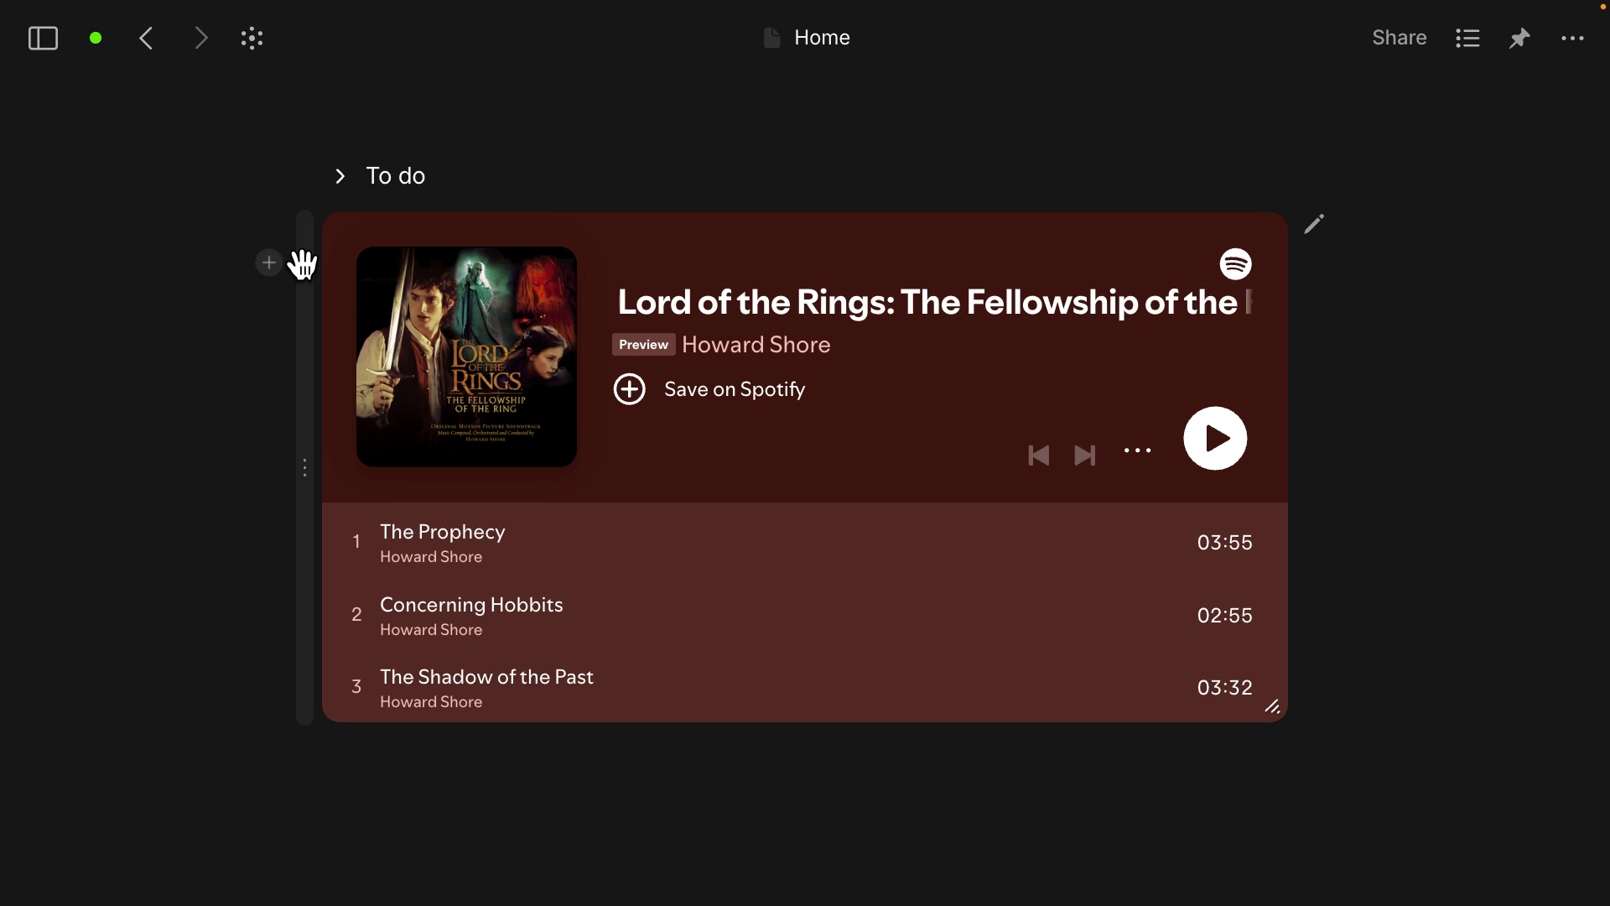
pyautogui.moveTo(302, 265); pyautogui.dragTo(1311, 179)
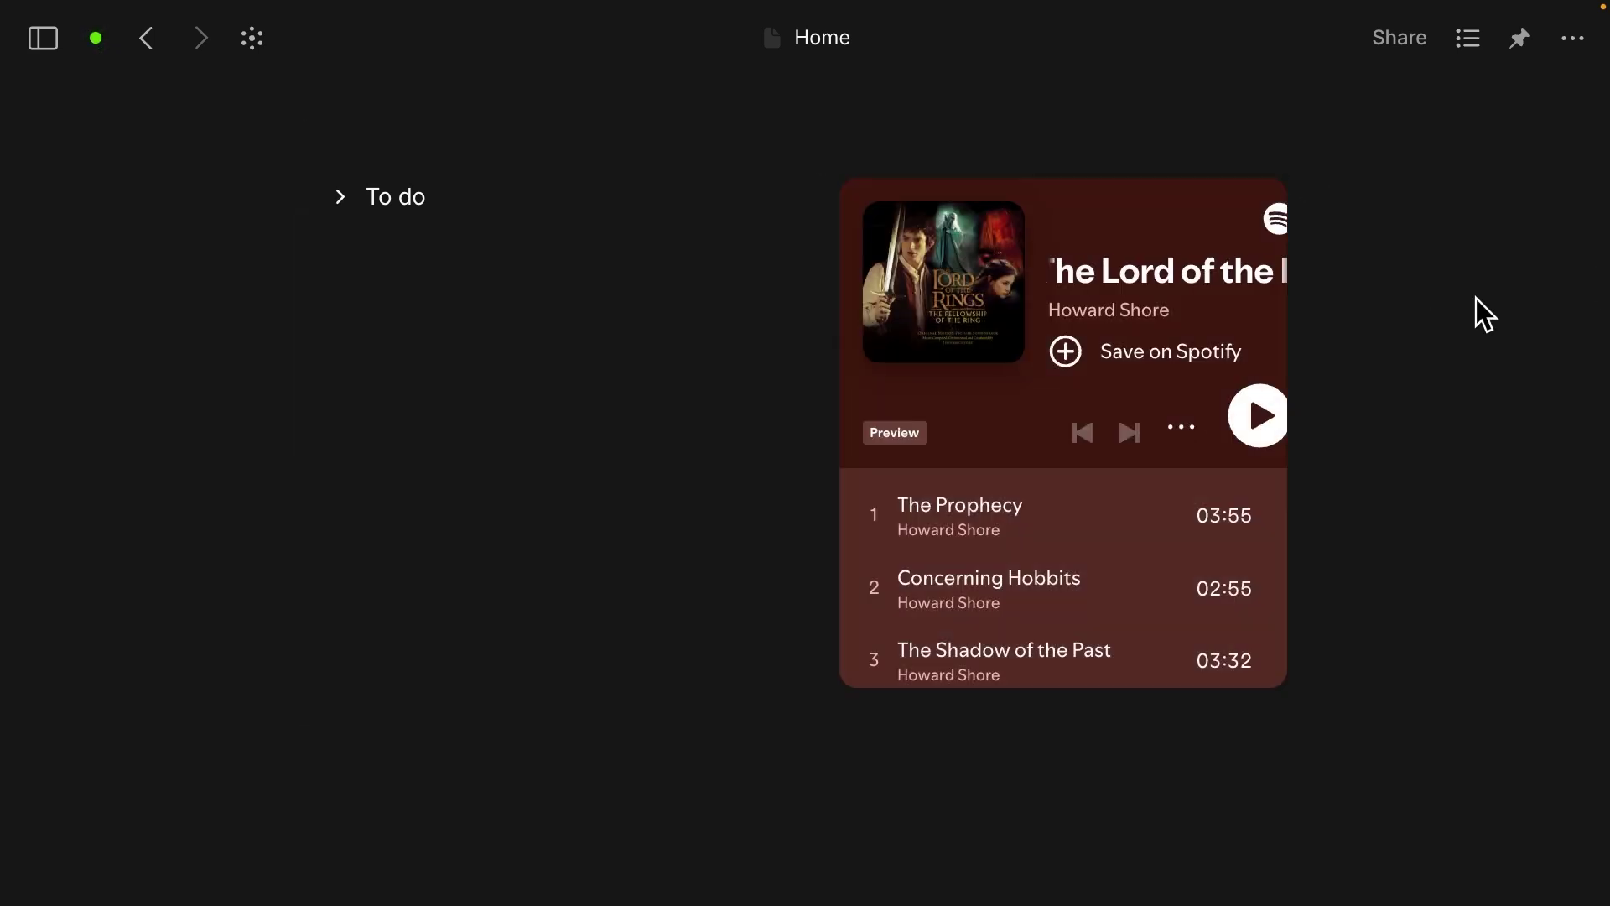
pyautogui.click(338, 202)
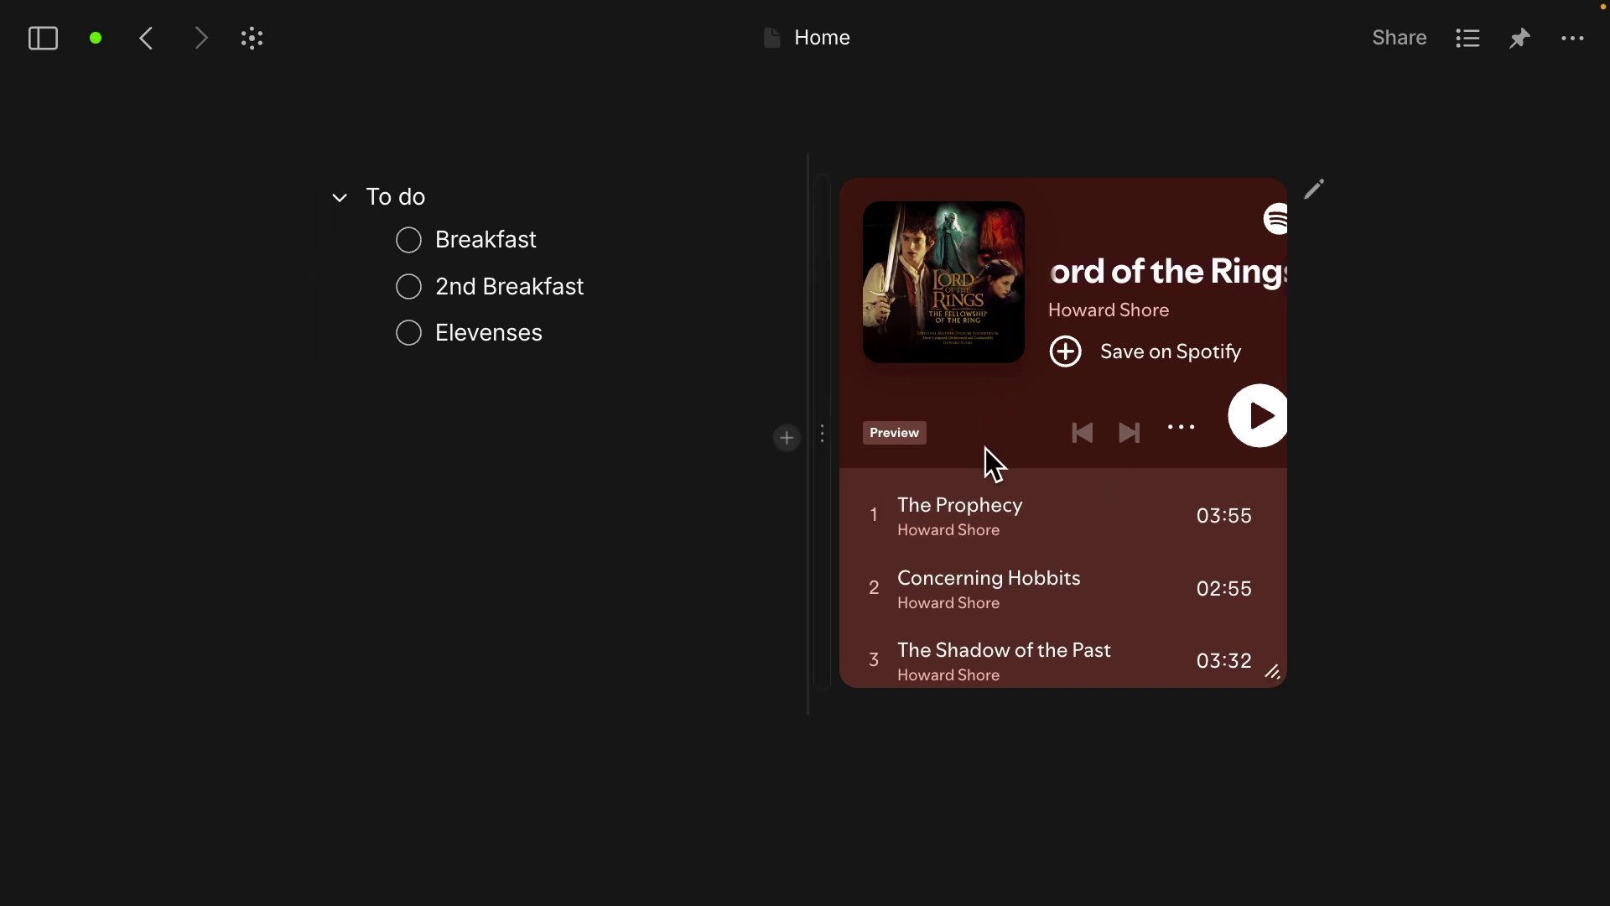
# Show the sidebar again and expand its Authors and Books widgets.
pyautogui.click(44, 38)
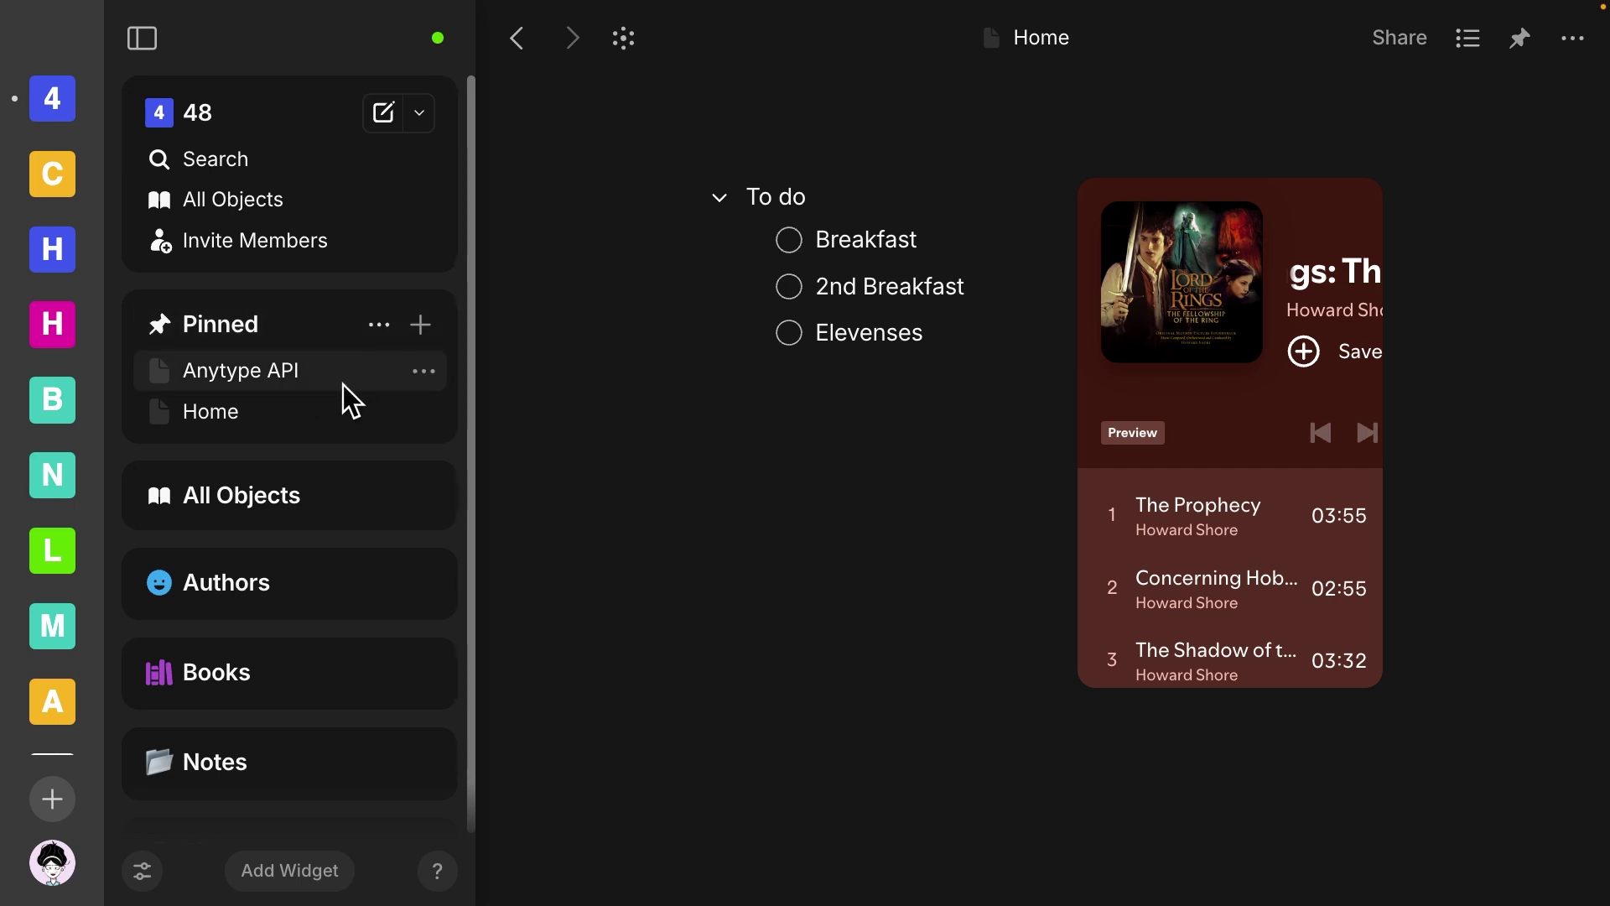
pyautogui.scroll(-1, 344, 385)
pyautogui.scroll(-1, 344, 385)
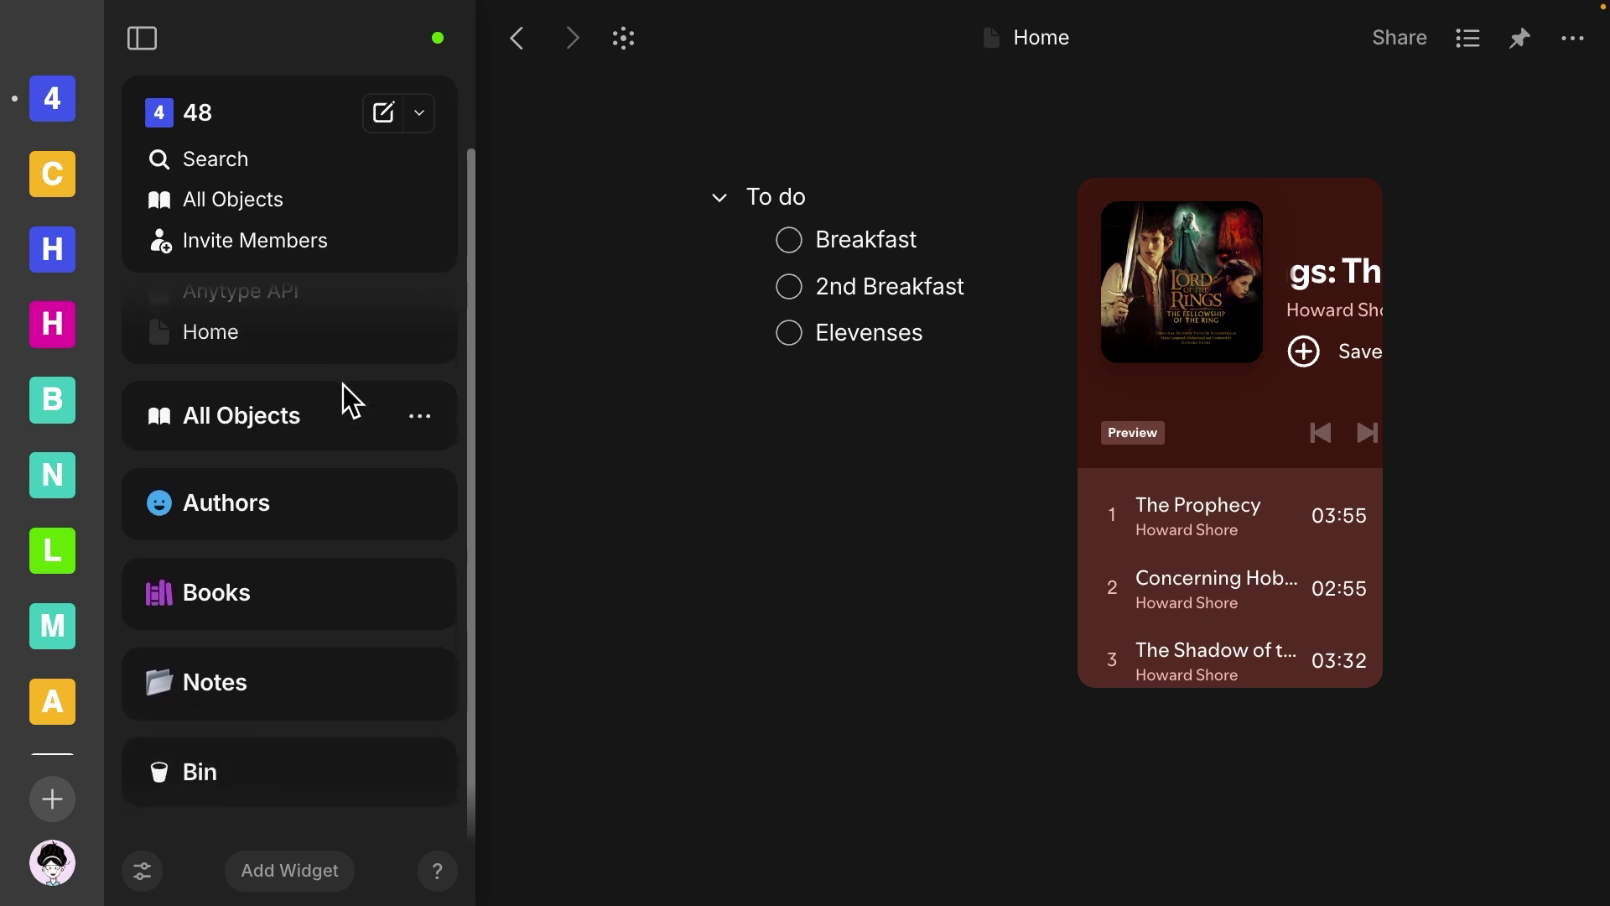
pyautogui.scroll(2, 344, 385)
pyautogui.scroll(-2, 343, 385)
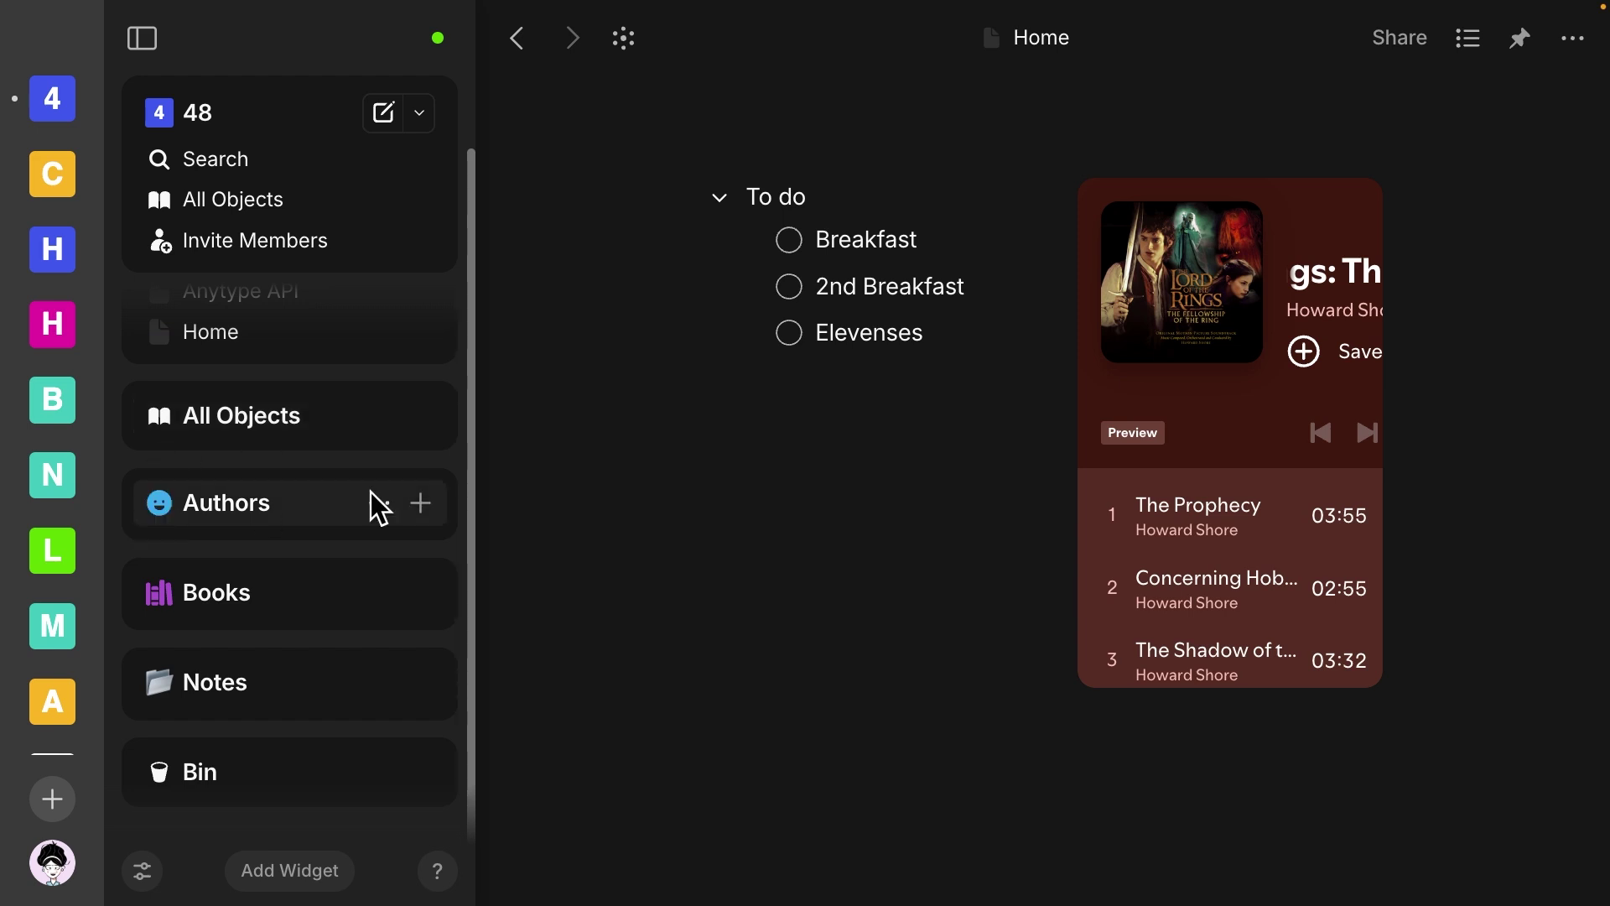
pyautogui.click(158, 503)
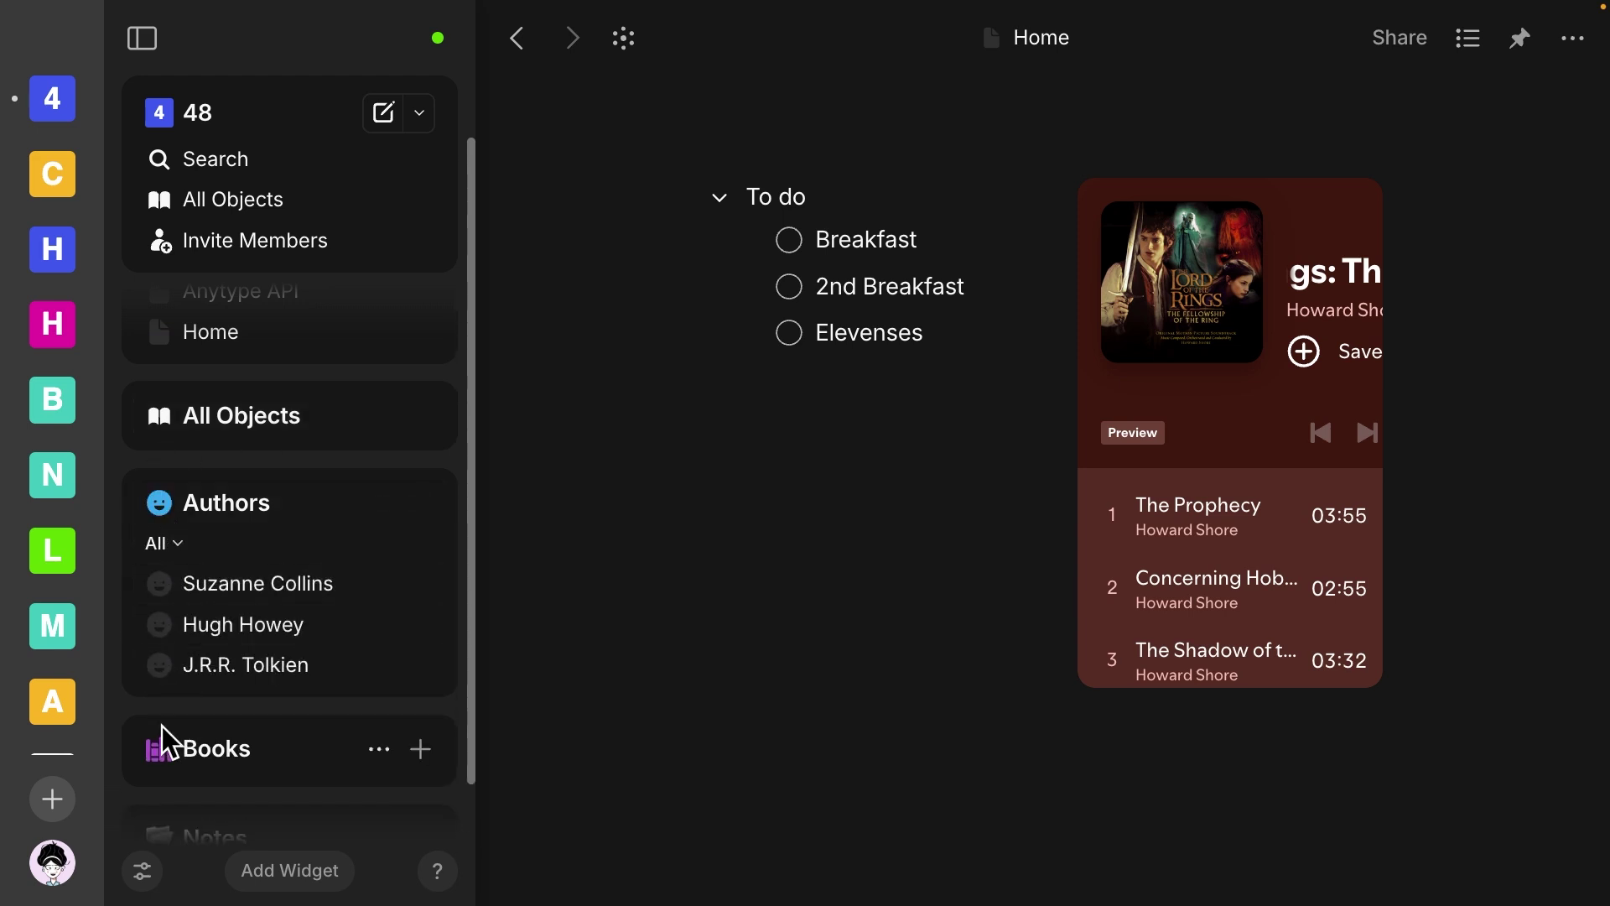
pyautogui.click(158, 748)
# Look through the objects offered for a new sidebar widget and the types available for creating a new object, adding none.
pyautogui.scroll(-3, 258, 683)
pyautogui.scroll(-2, 258, 683)
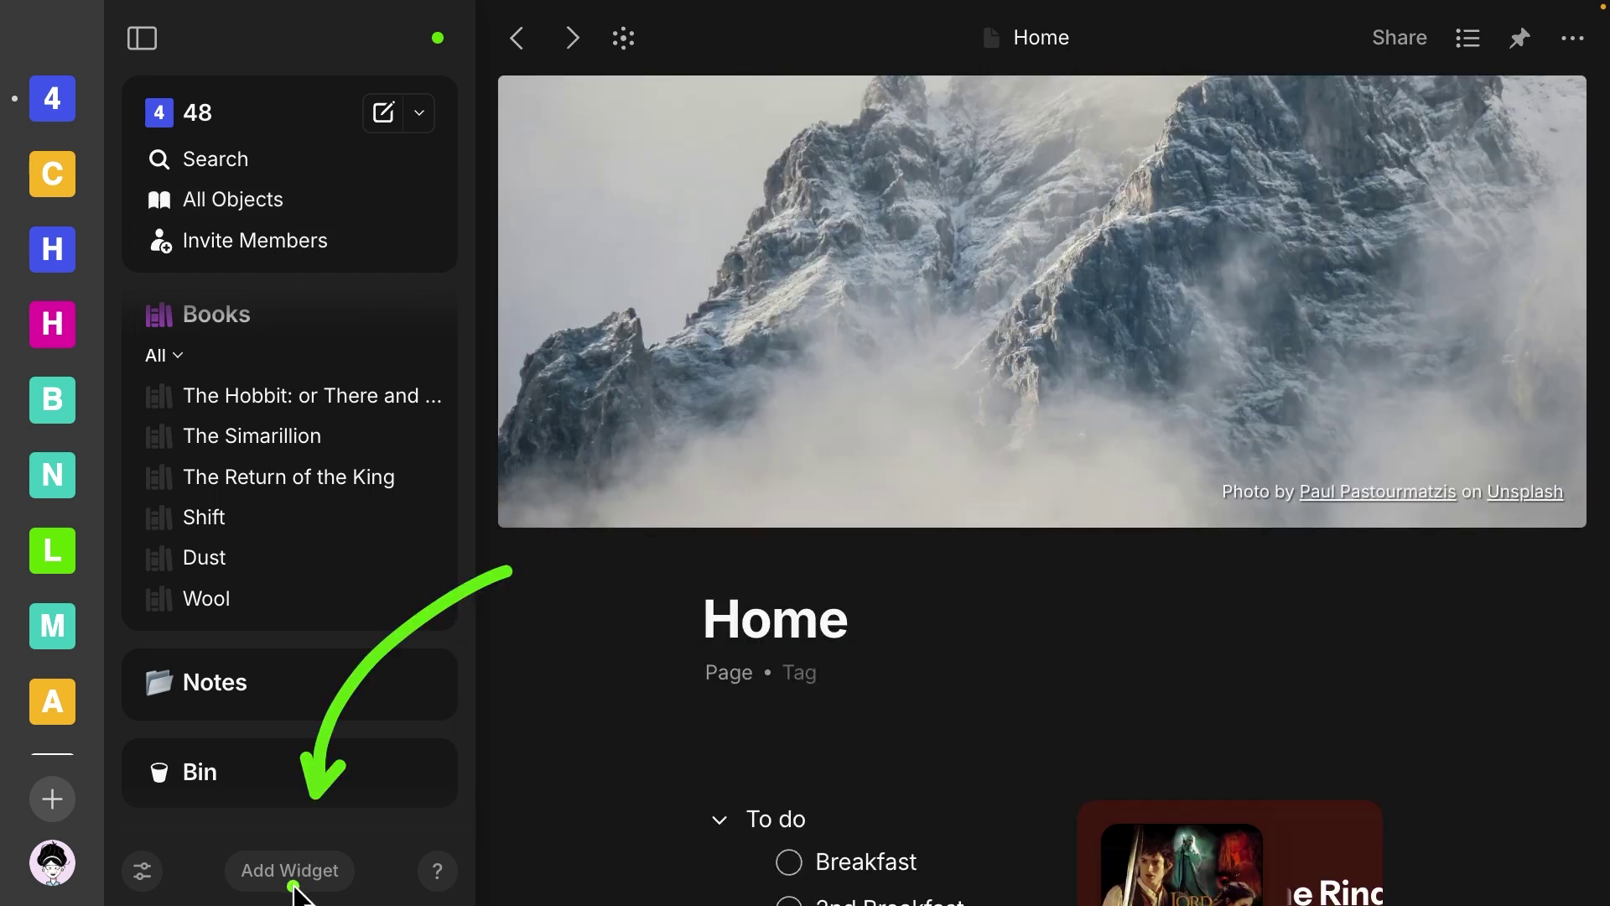
pyautogui.click(289, 872)
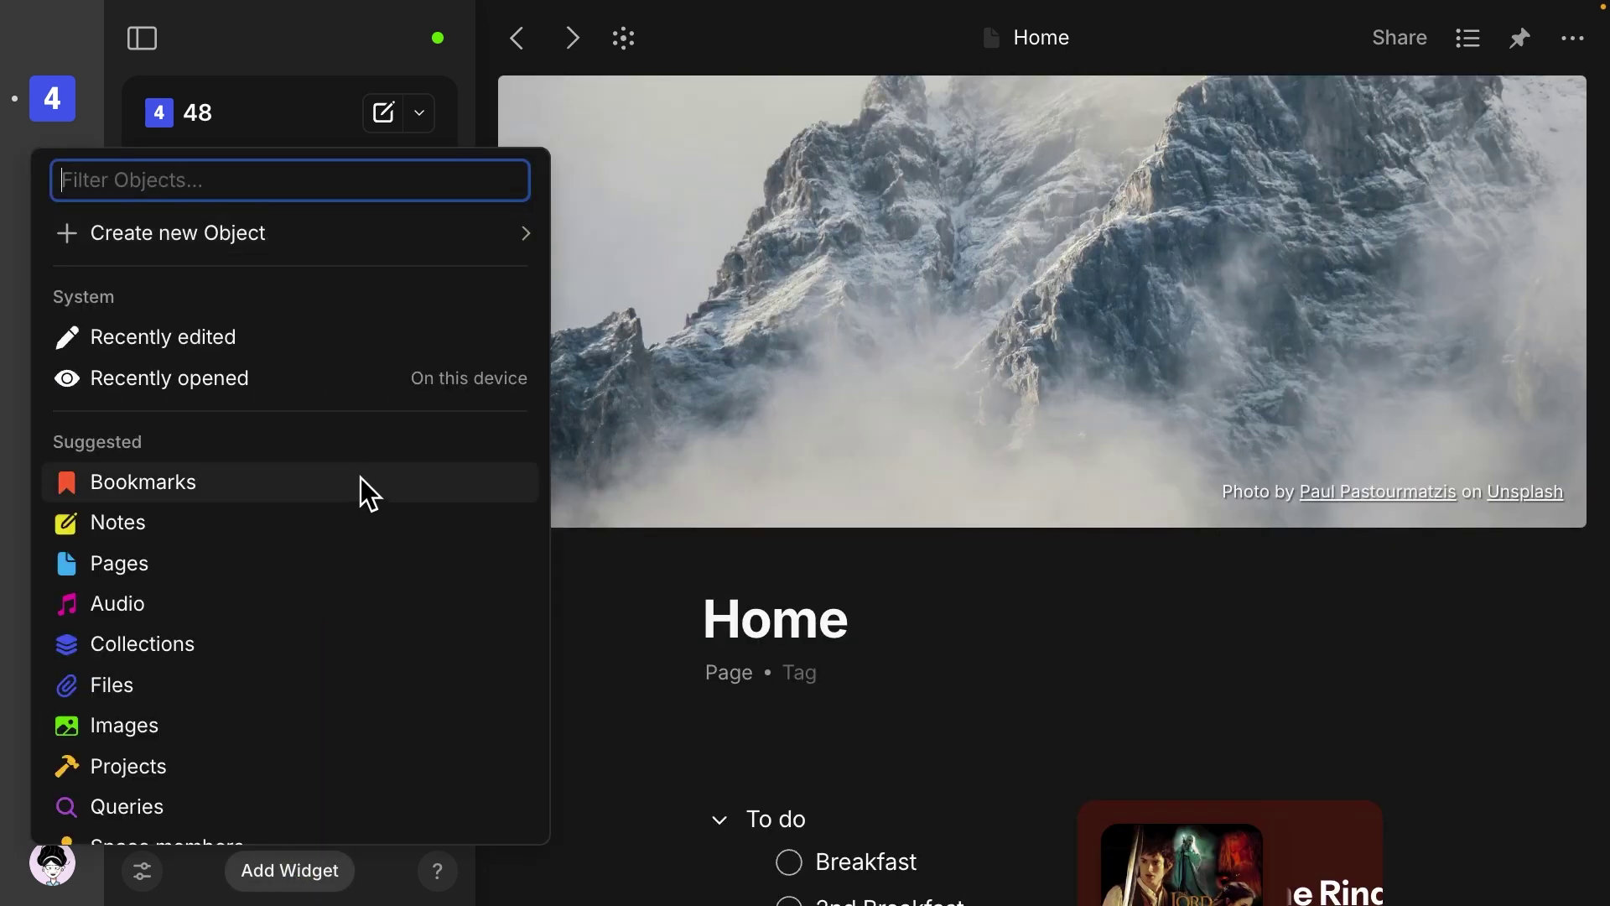
pyautogui.scroll(-5, 360, 480)
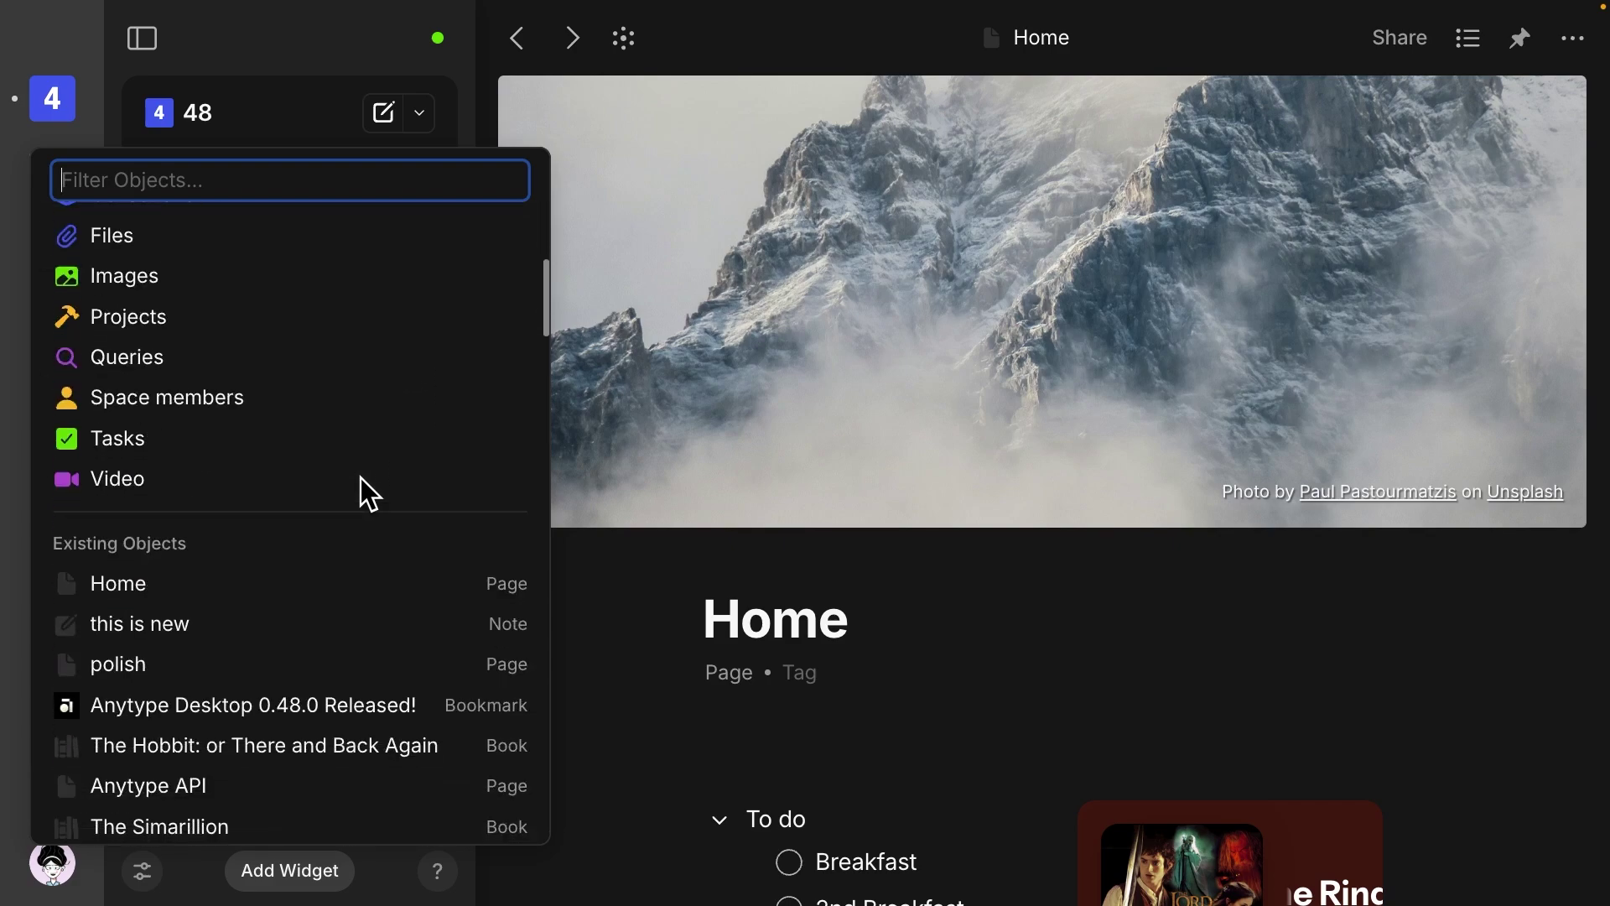
pyautogui.scroll(5, 360, 478)
pyautogui.moveTo(312, 235)
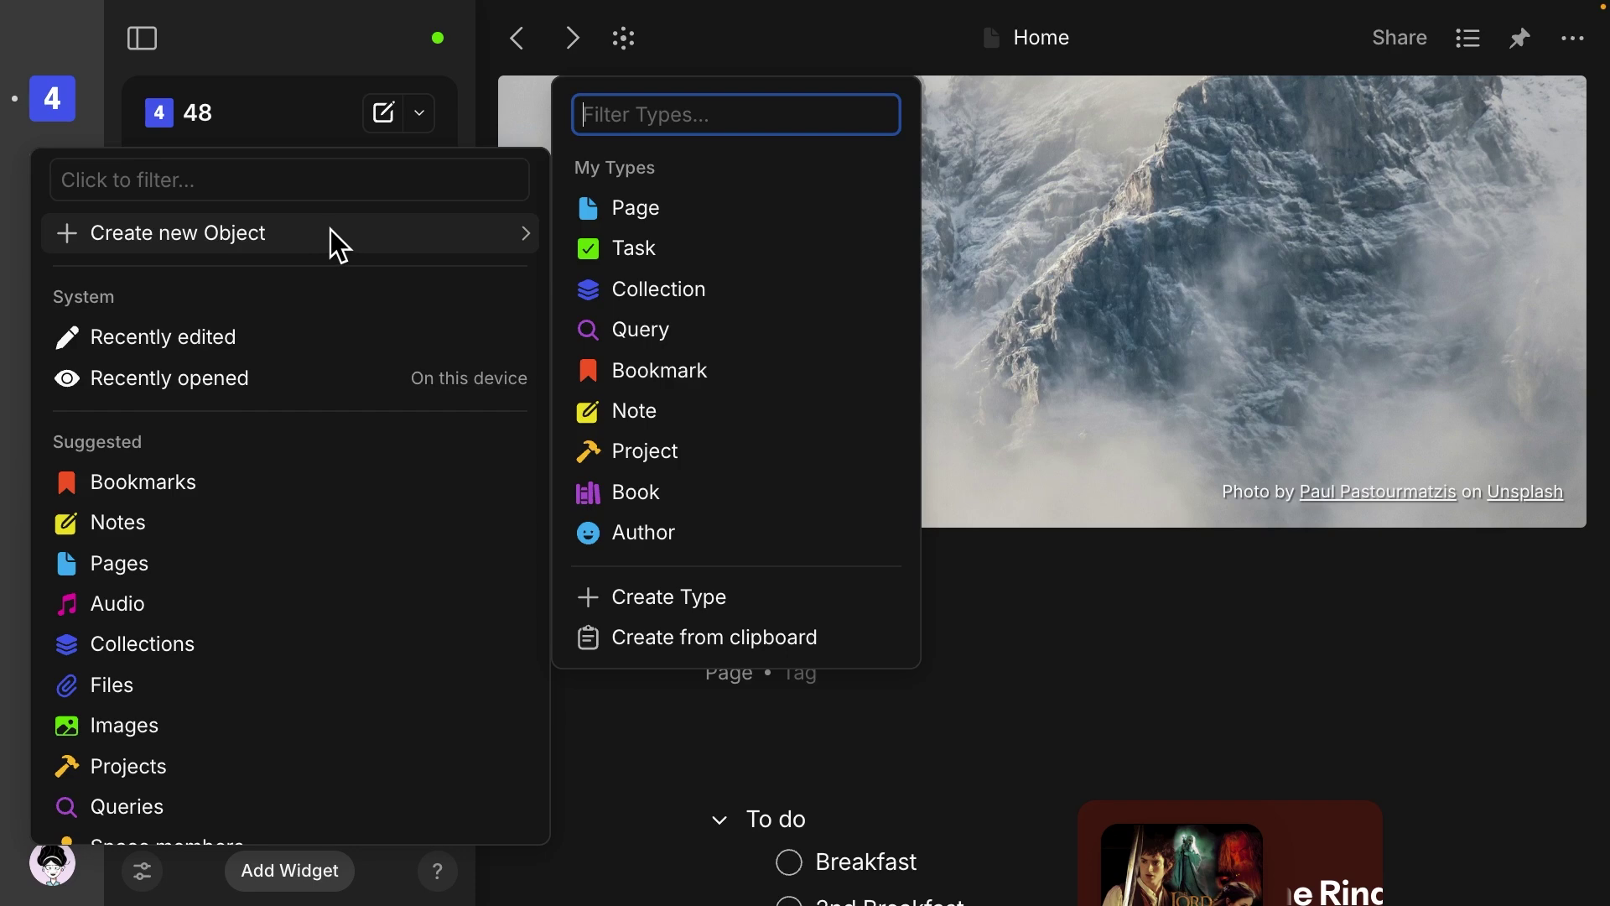
pyautogui.click(471, 108)
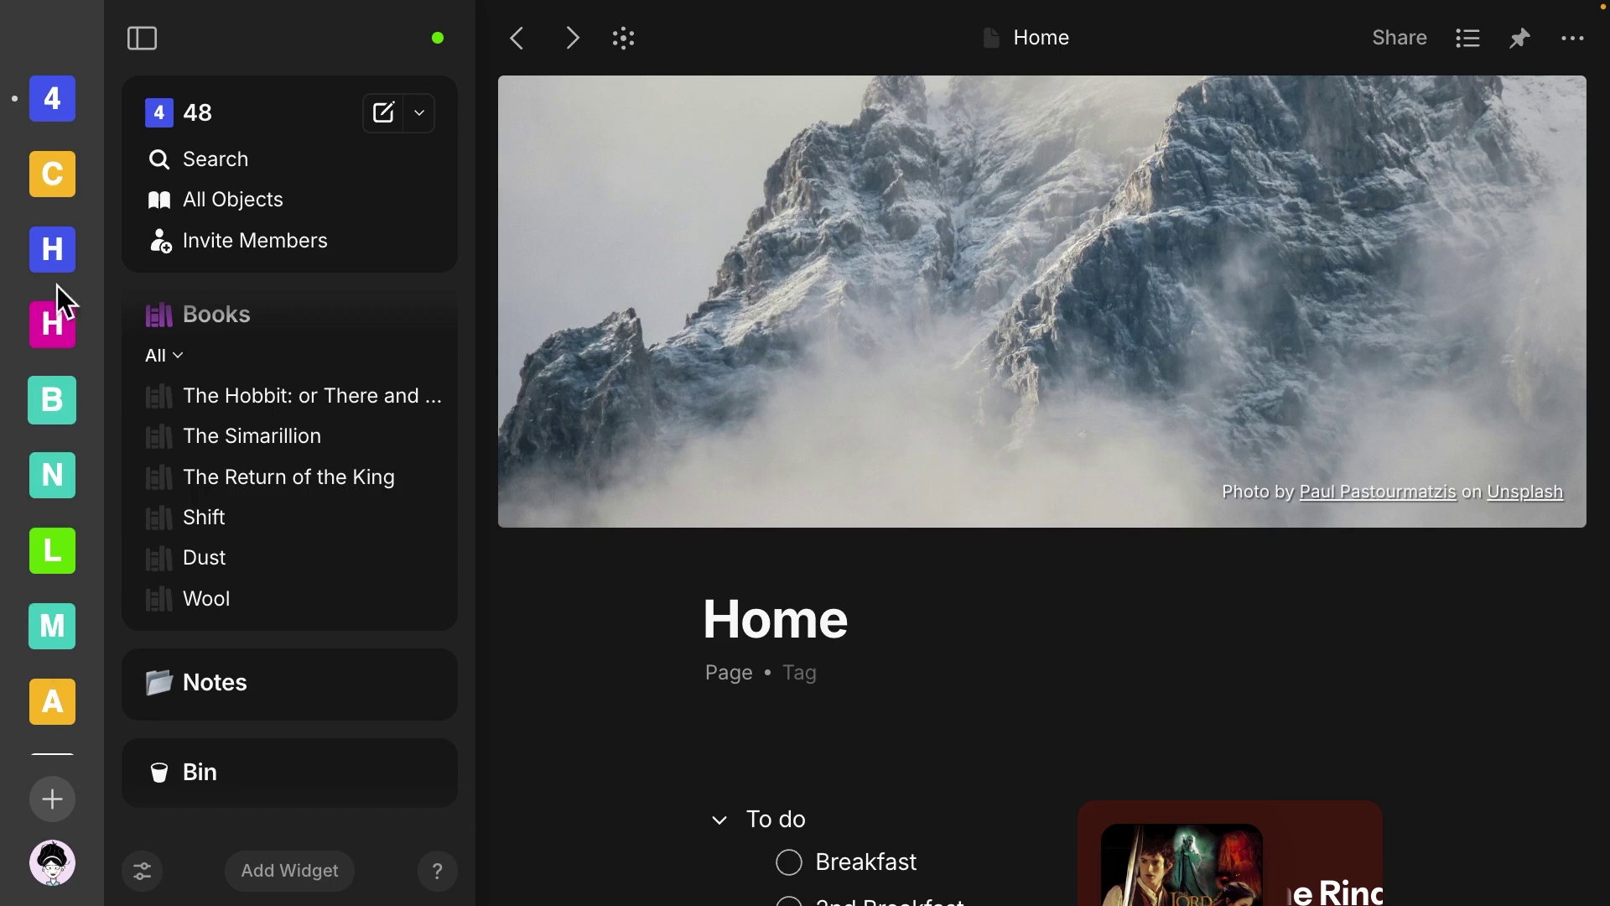
# Pin the 48 space and the space with the open-notebook image in the space list.
pyautogui.rightClick(47, 106)
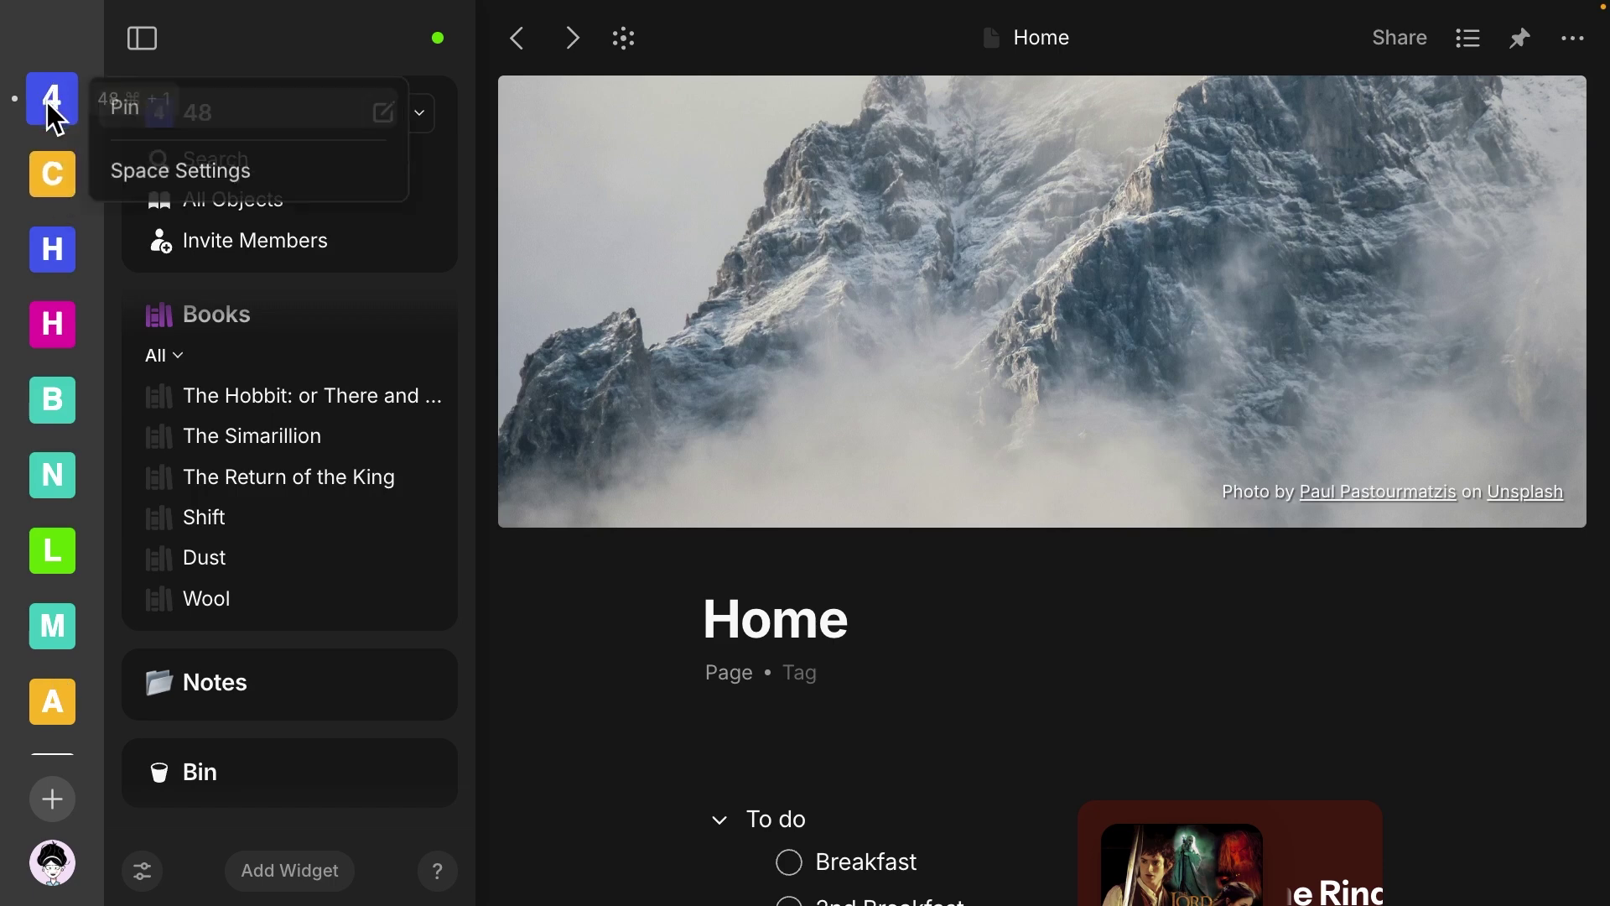
pyautogui.click(156, 108)
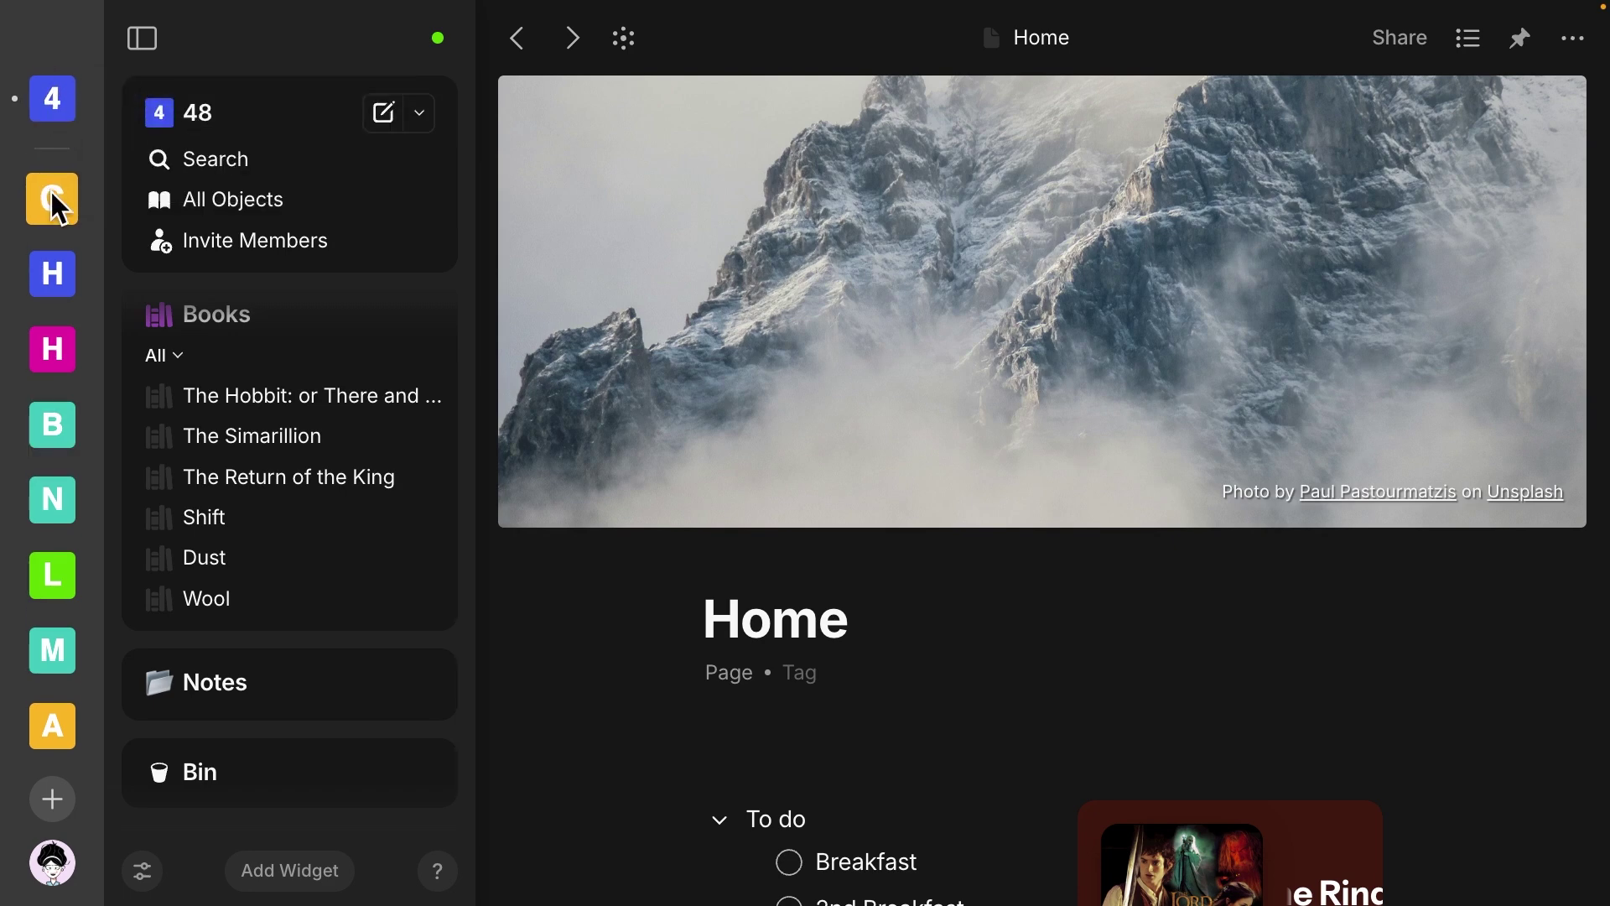
pyautogui.scroll(-3, 50, 587)
pyautogui.rightClick(51, 669)
pyautogui.click(132, 633)
pyautogui.scroll(5, 67, 342)
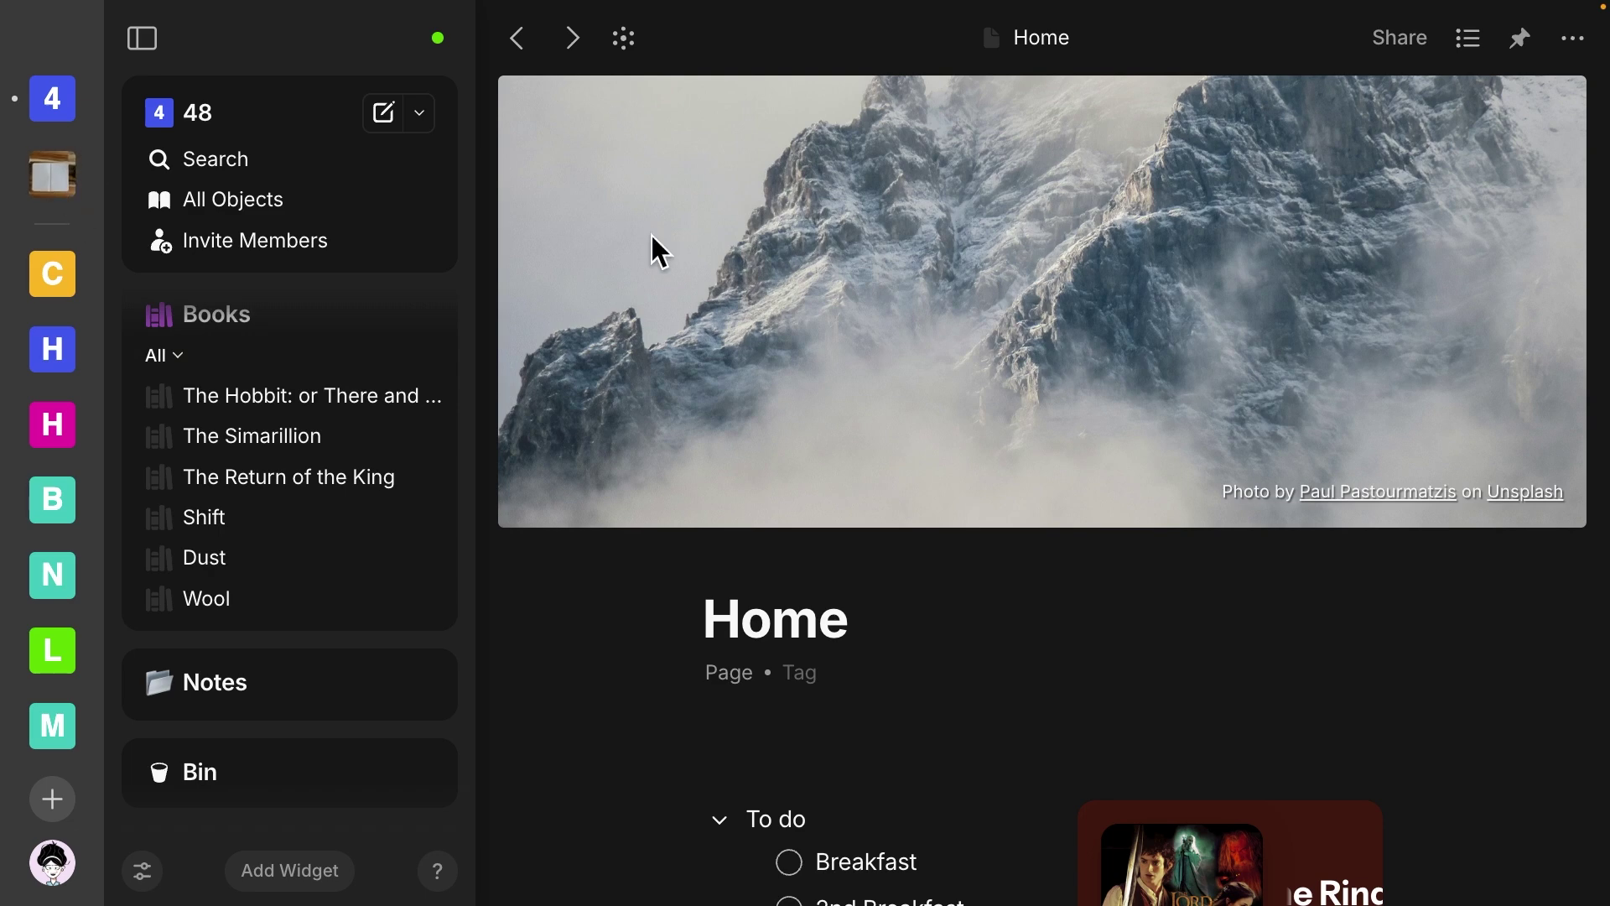
# Switch to the Habit Tracker space and return to the 48 space.
pyautogui.click(53, 426)
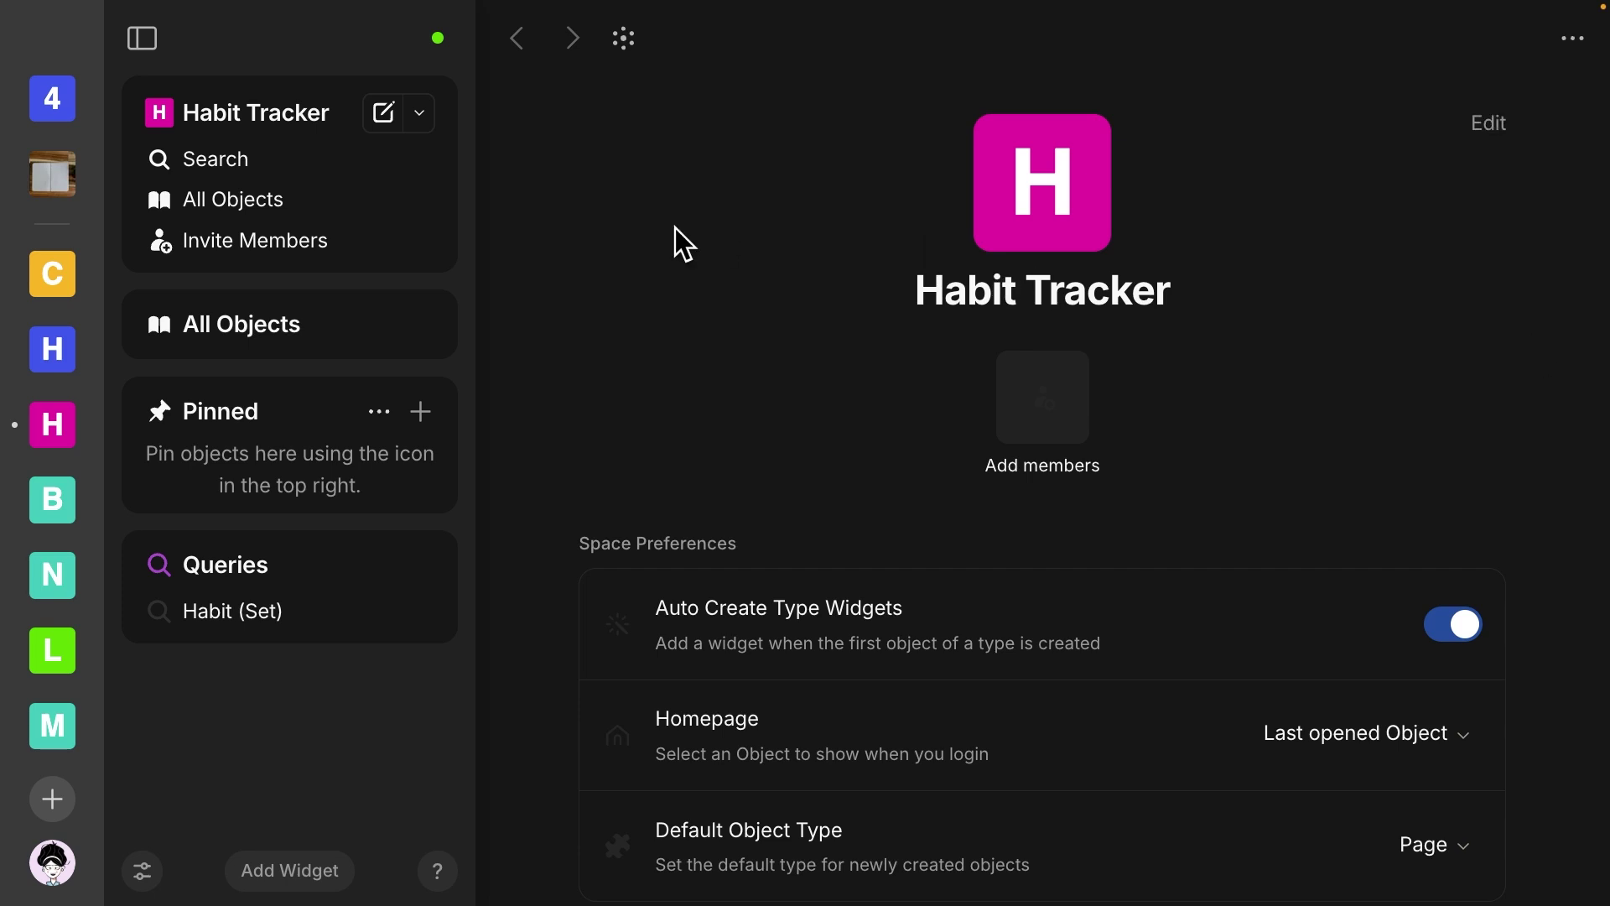
pyautogui.hotkey('ctrl', '1')
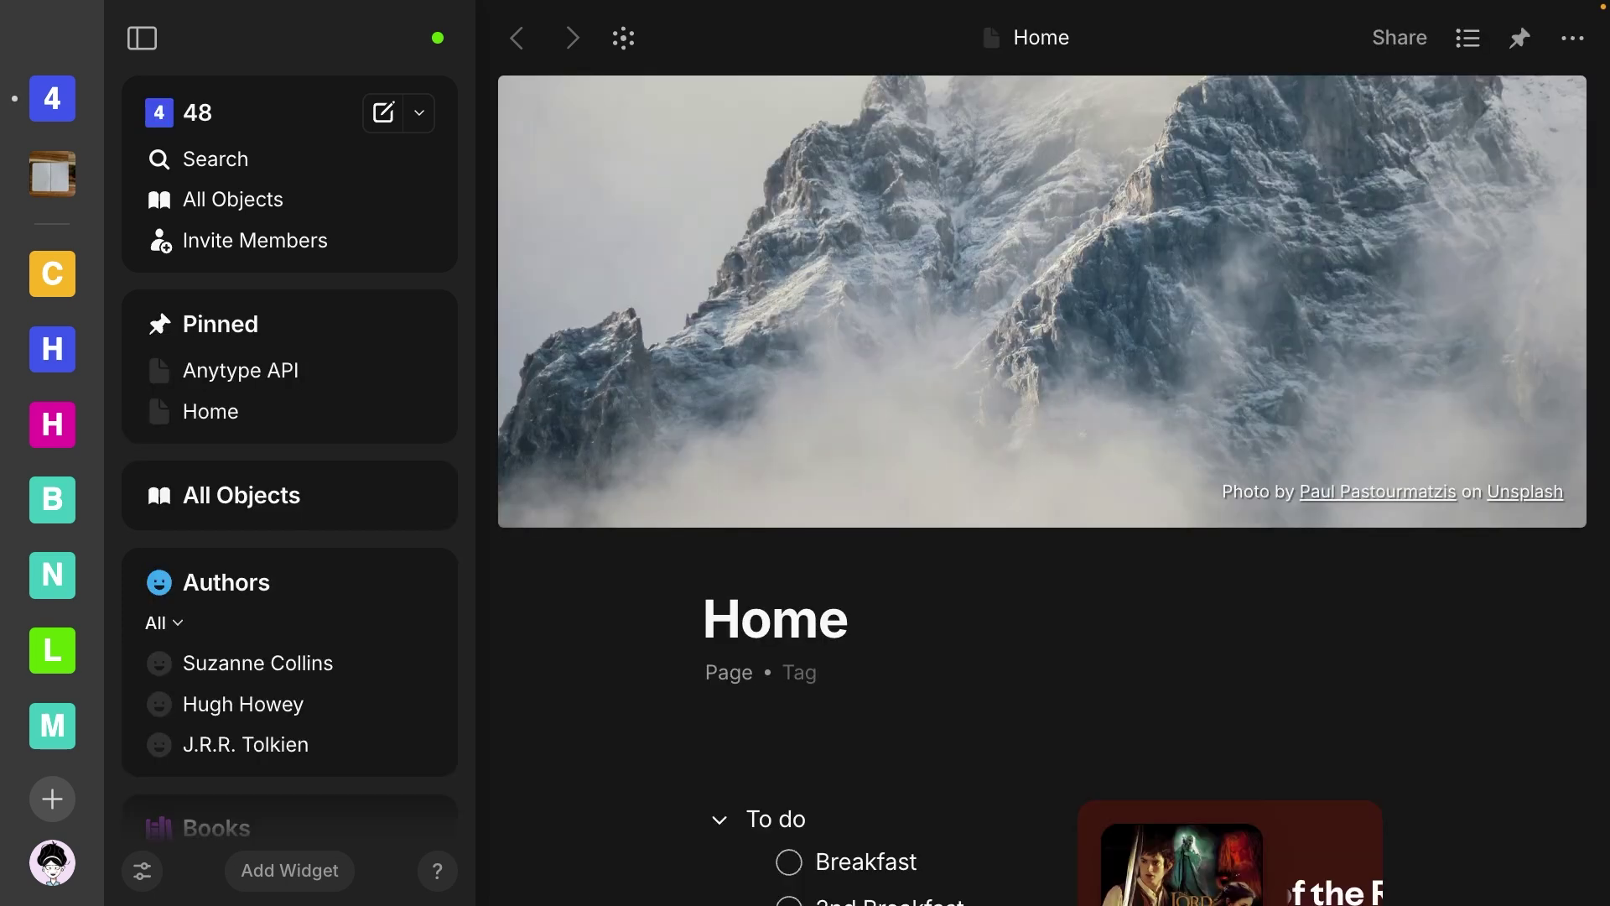
# View the text color choices for the Breakfast item in the To do list and dismiss them without choosing one.
pyautogui.moveTo(1206, 520)
pyautogui.scroll(-4, 1191, 549)
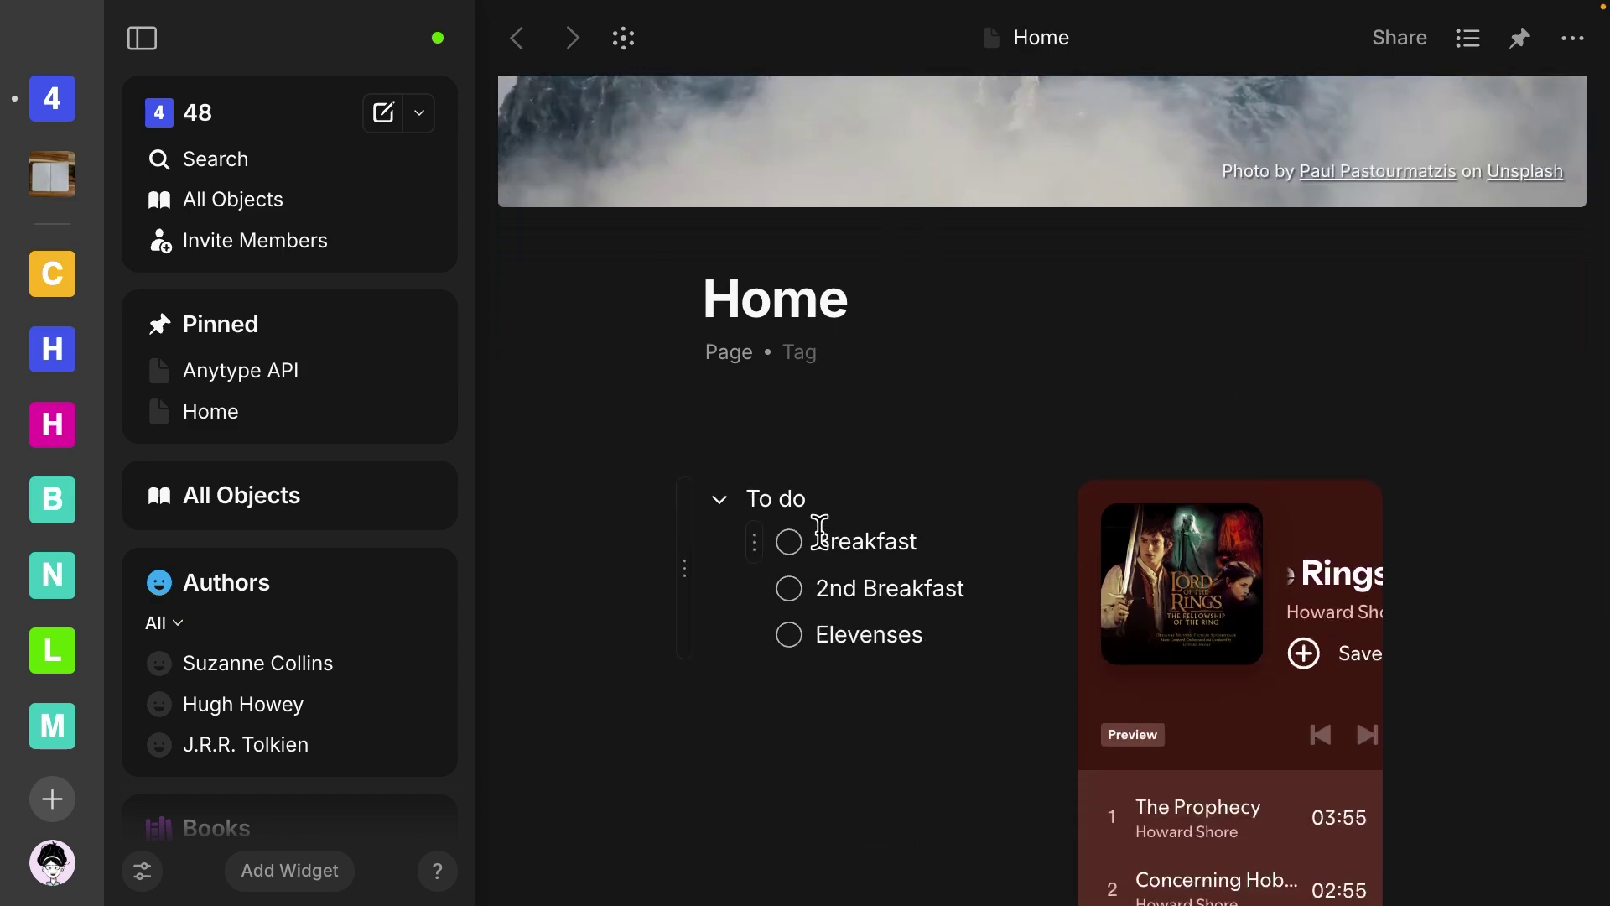
pyautogui.moveTo(816, 540); pyautogui.dragTo(977, 539)
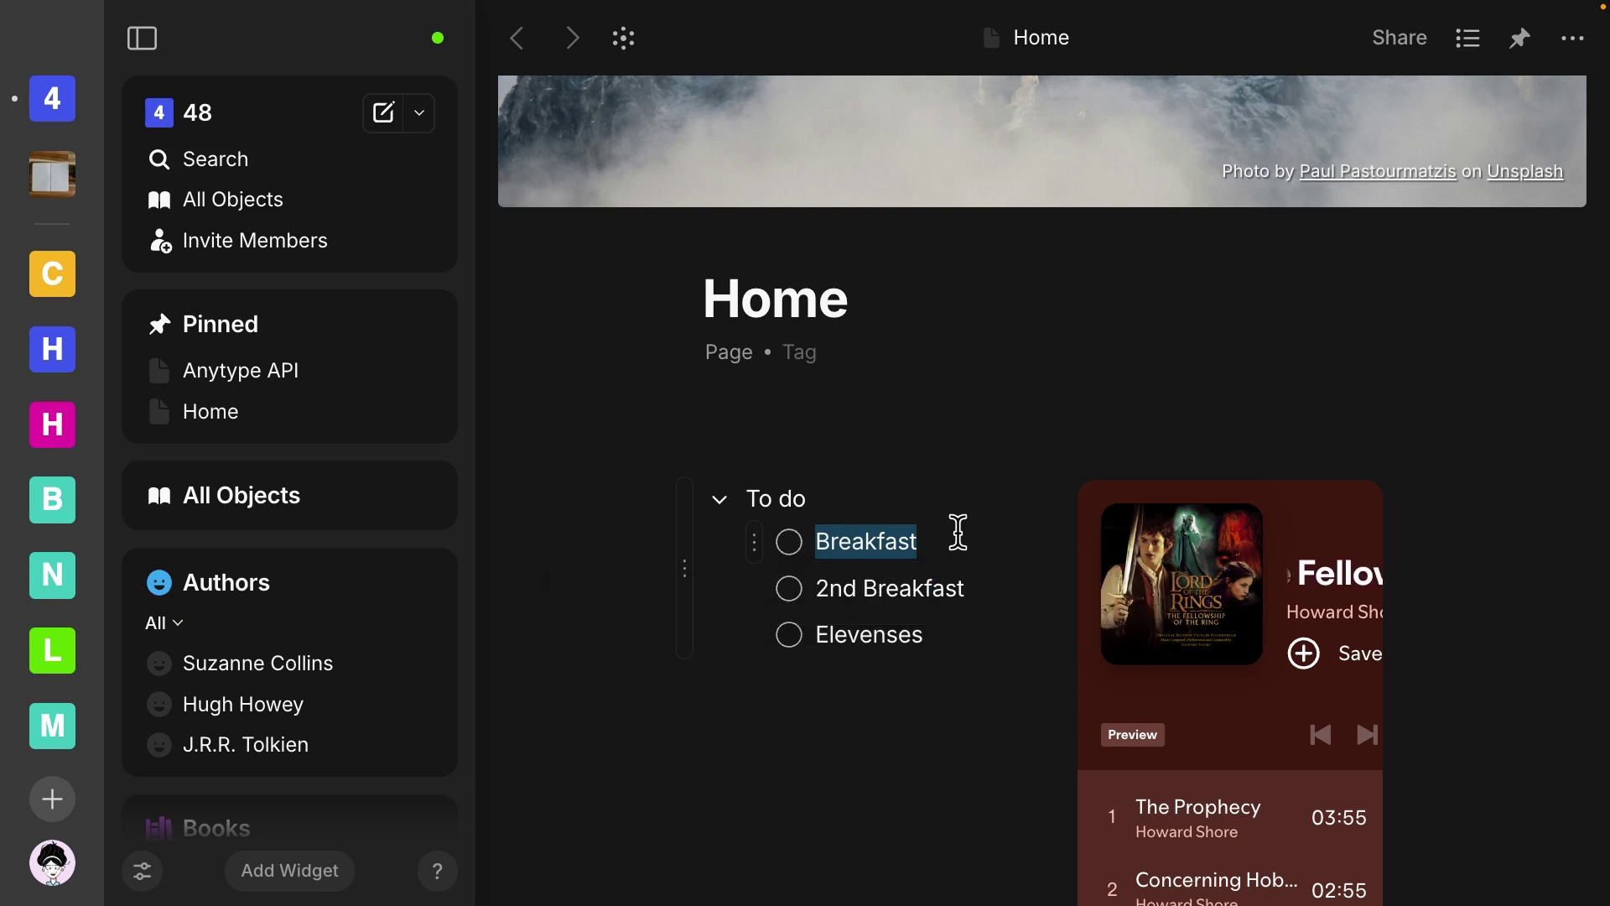
pyautogui.hotkey('ctrl', 'shift', 'c')
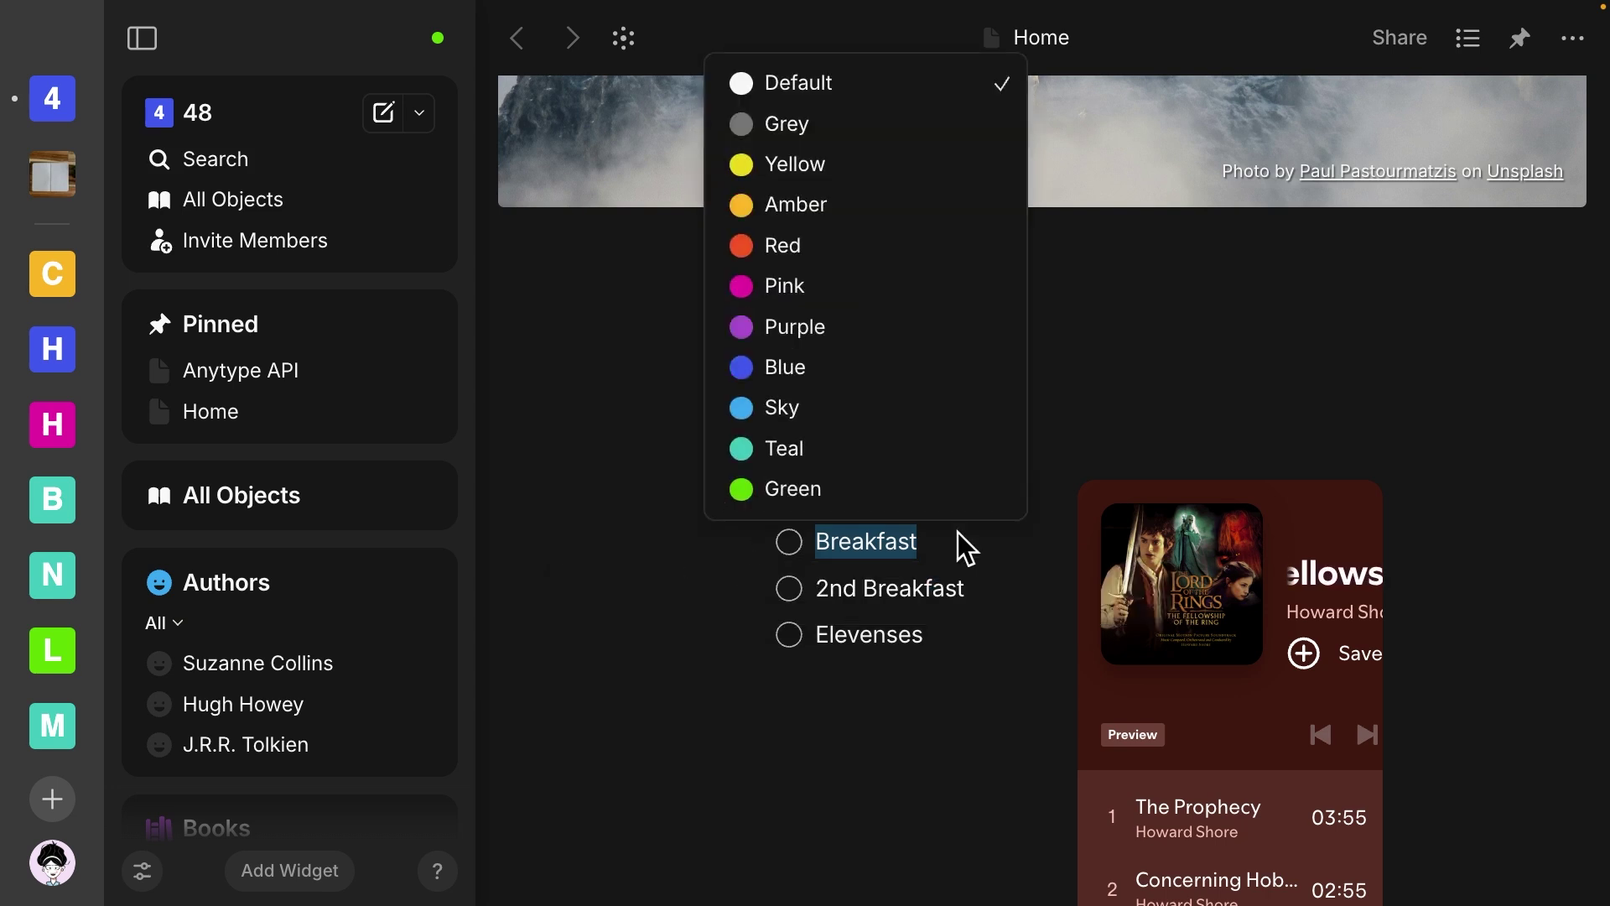
pyautogui.click(939, 542)
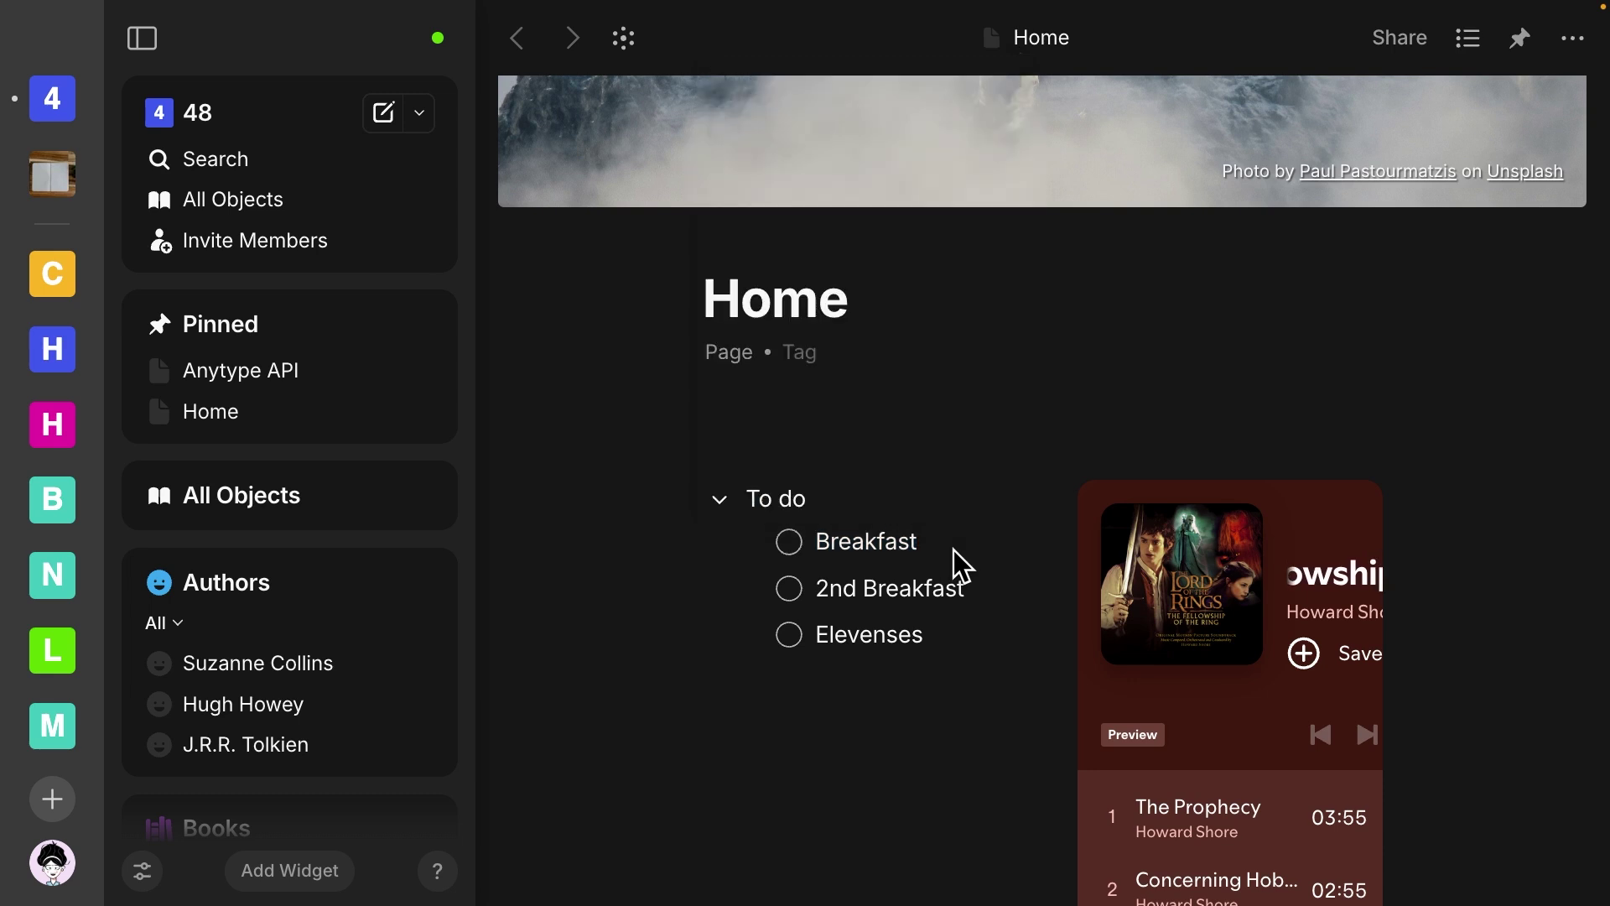
# Apply the Purple background highlight to the Breakfast item in the To do list.
pyautogui.moveTo(816, 532); pyautogui.dragTo(966, 539)
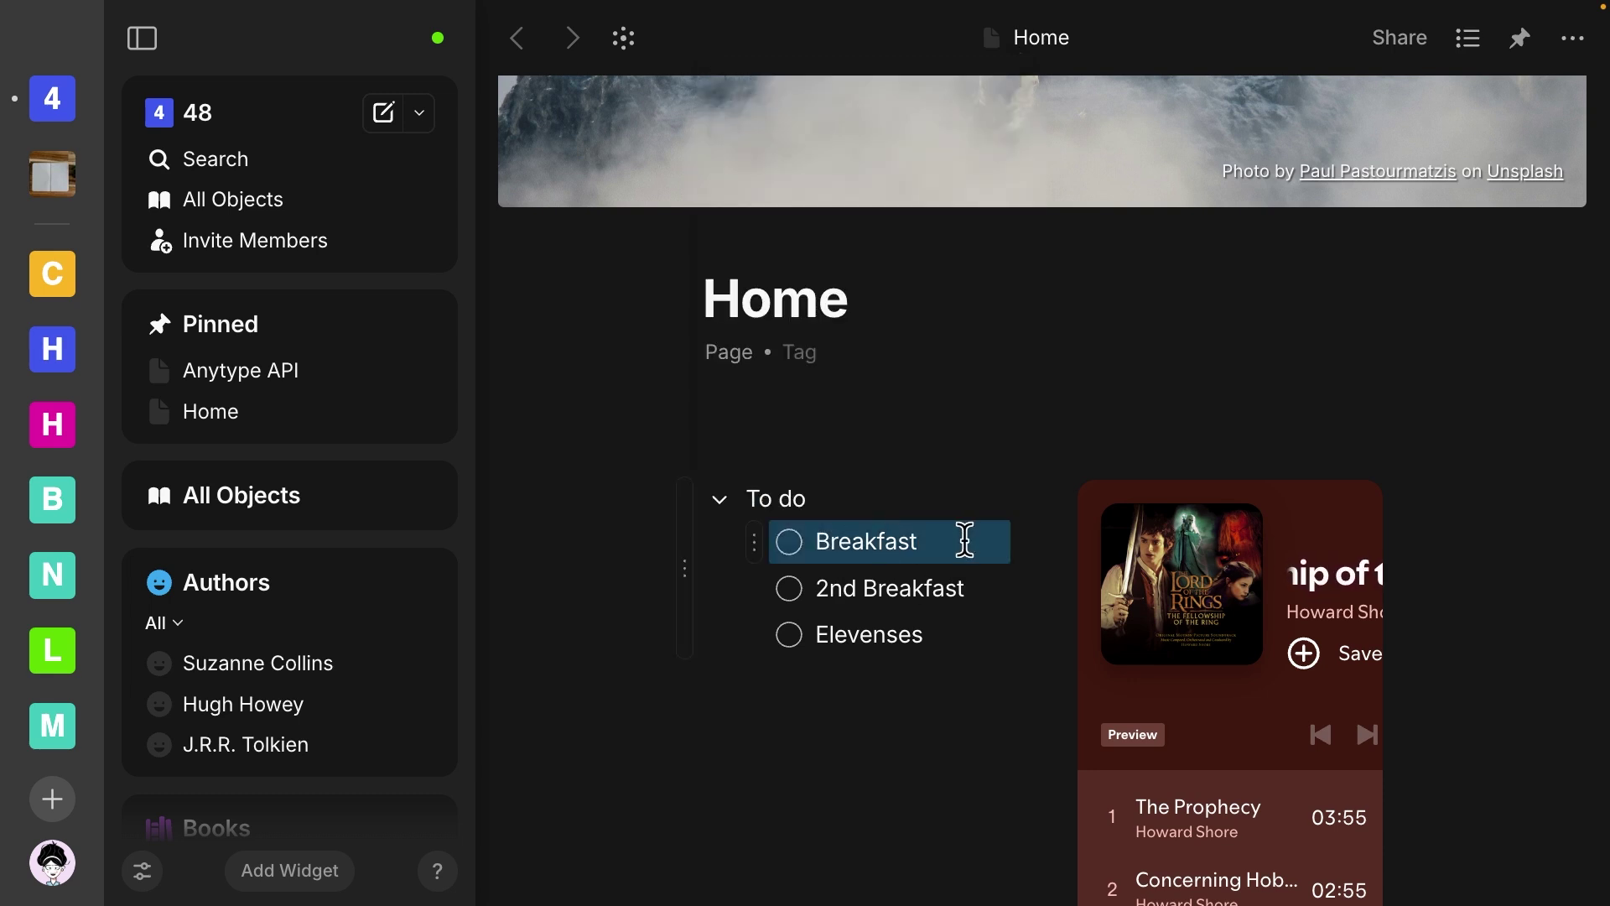
pyautogui.press('super+shift+h')
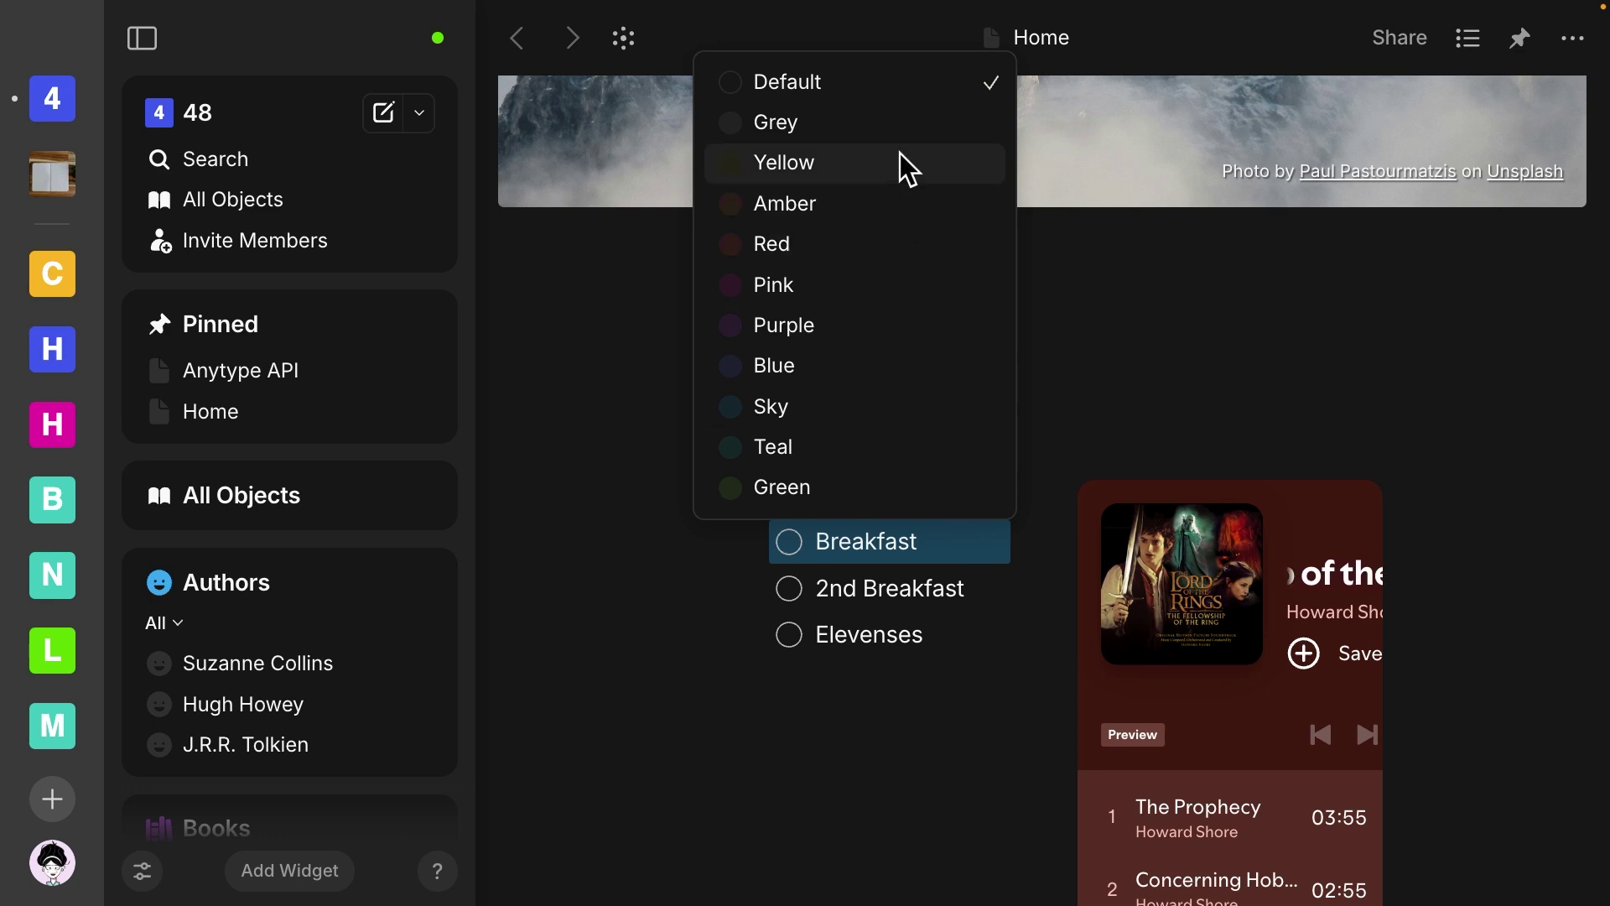
pyautogui.click(801, 331)
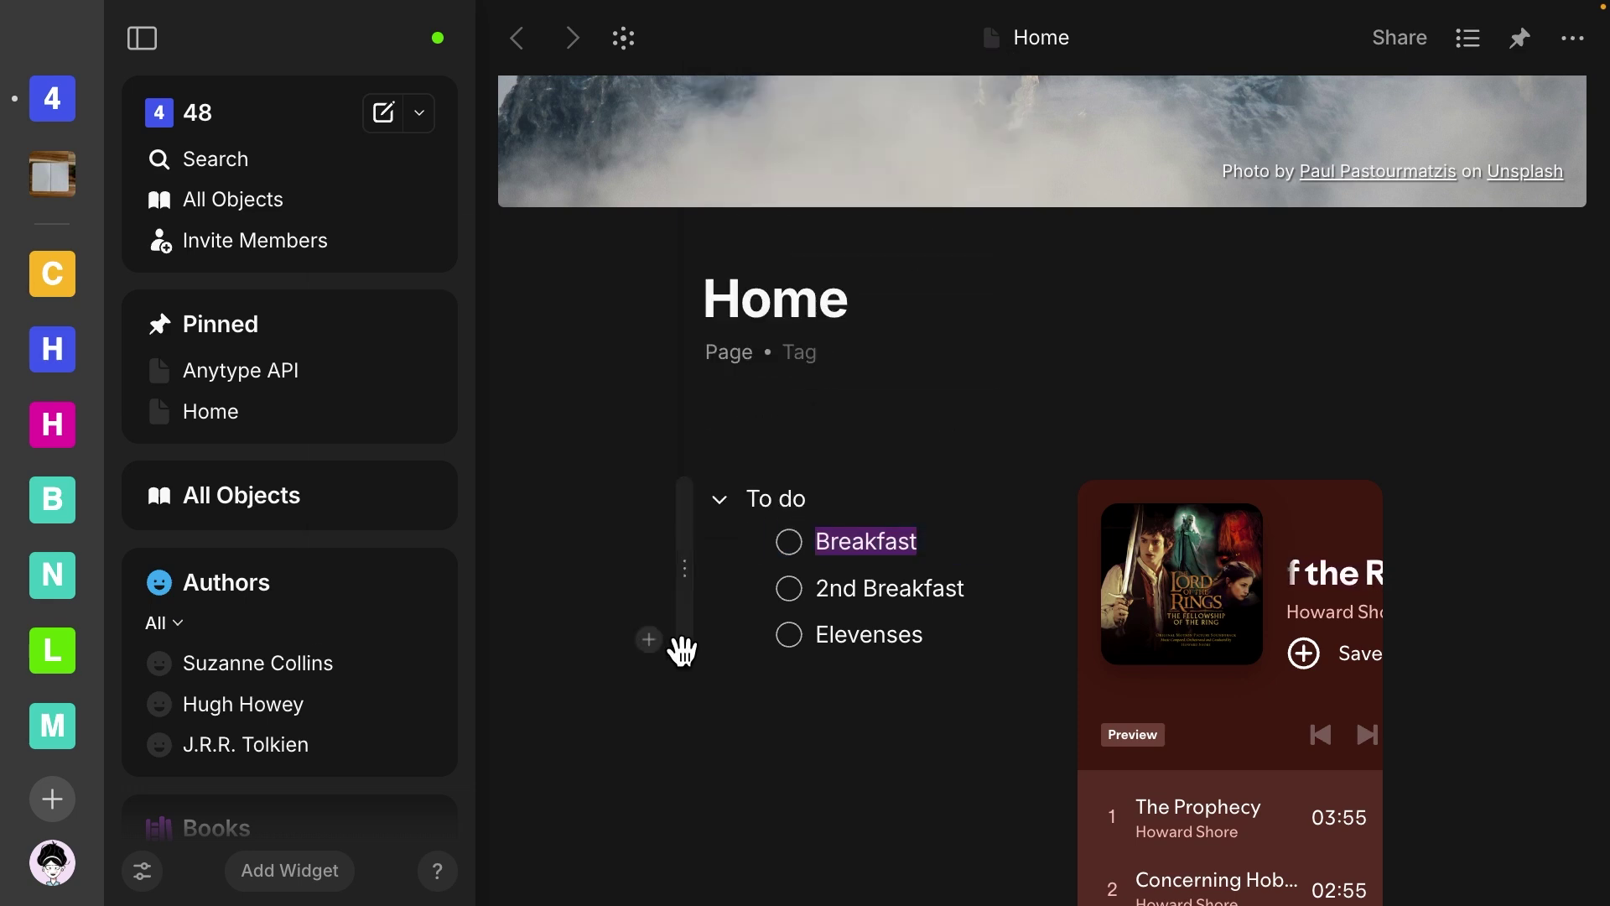
pyautogui.click(686, 651)
pyautogui.click(904, 751)
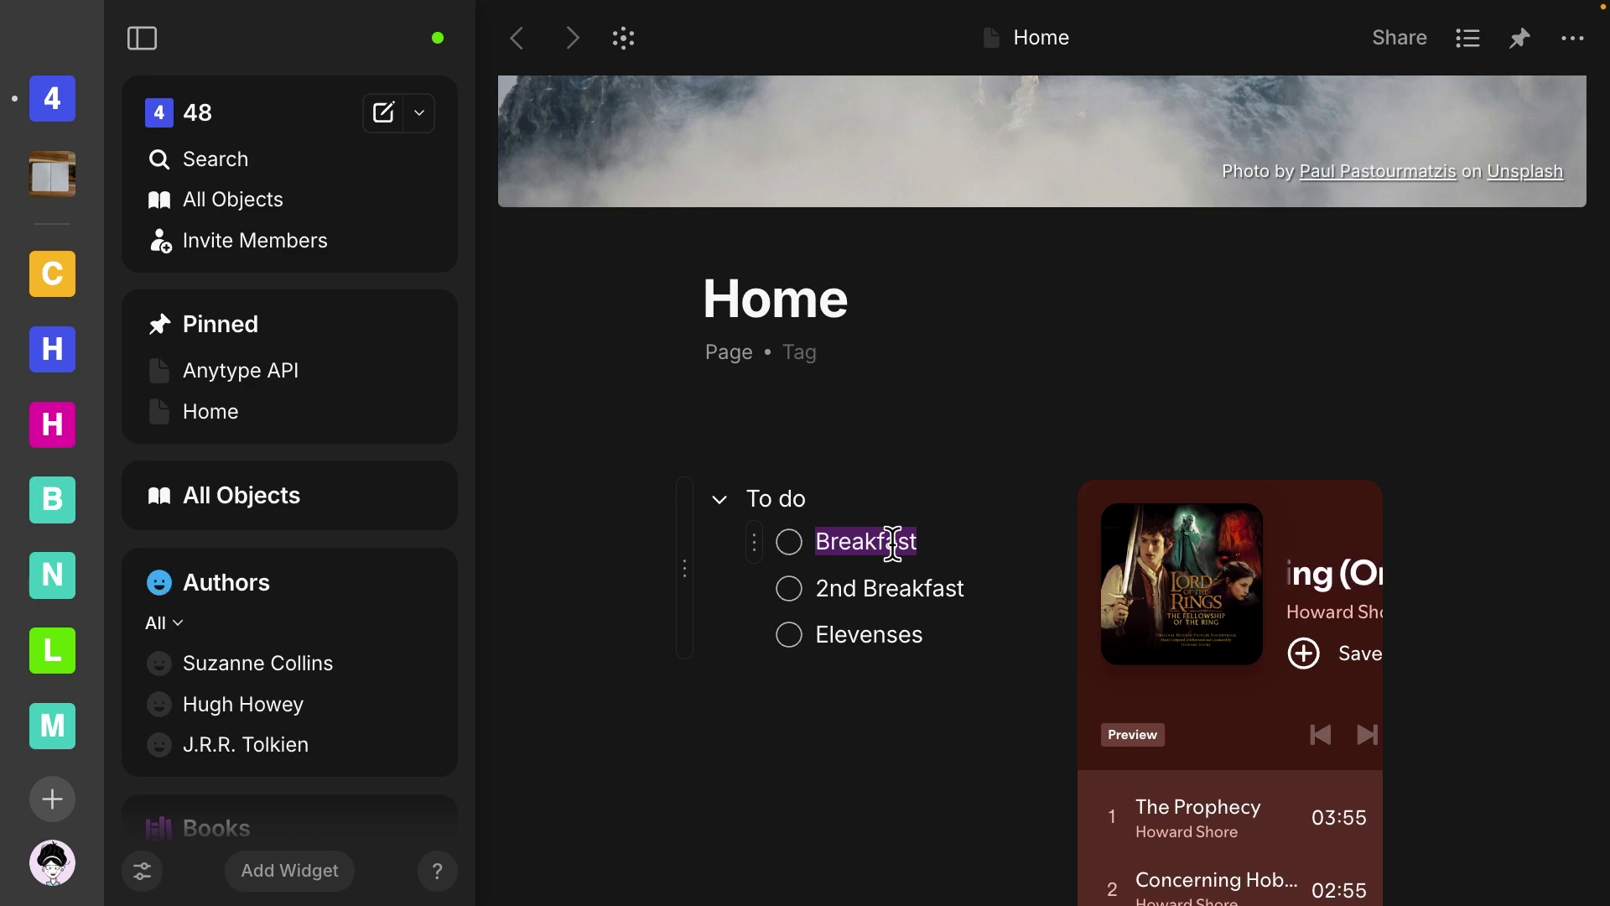
# Start adding a File block below the To do list and cancel the file selection dialog.
pyautogui.scroll(-5, 773, 466)
pyautogui.click(773, 467)
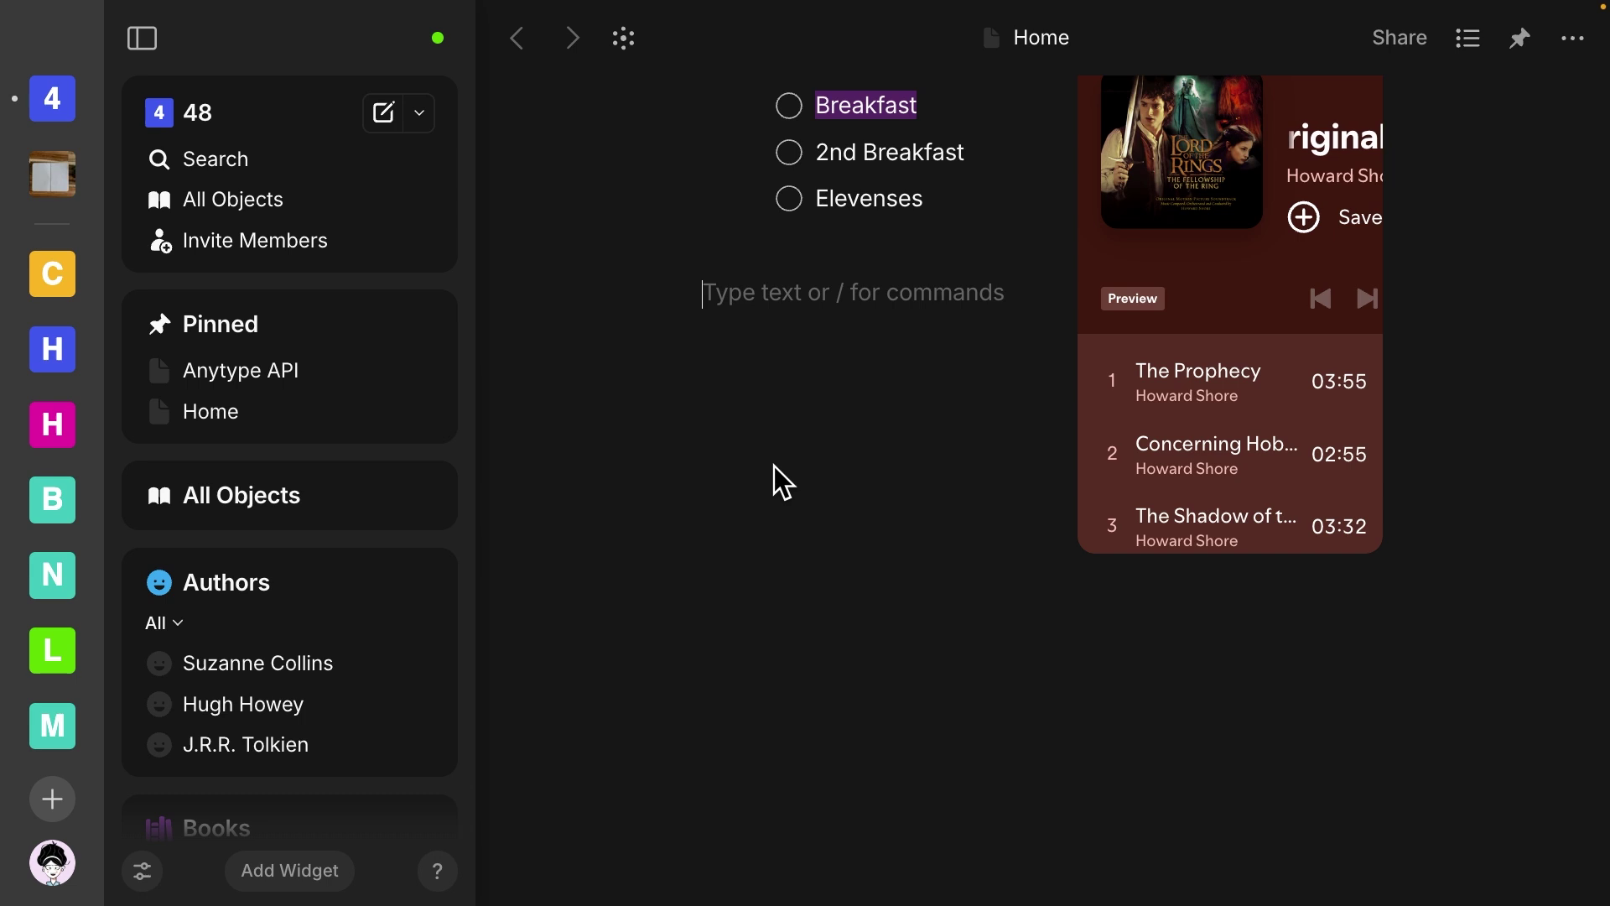
pyautogui.write('/')
pyautogui.press('Escape')
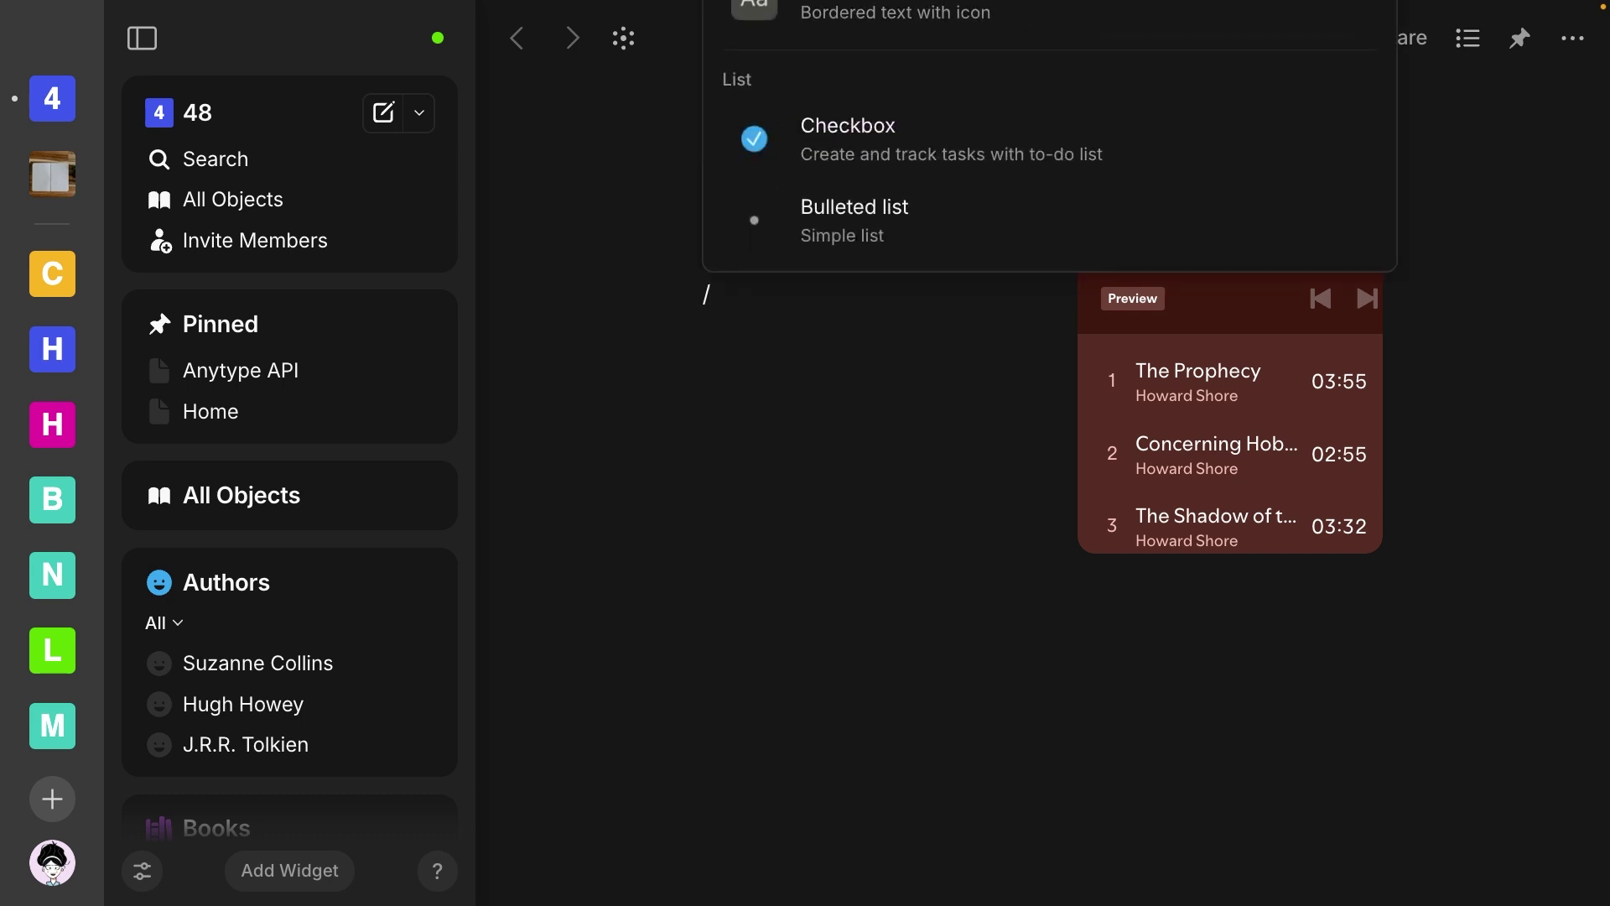
pyautogui.write('file')
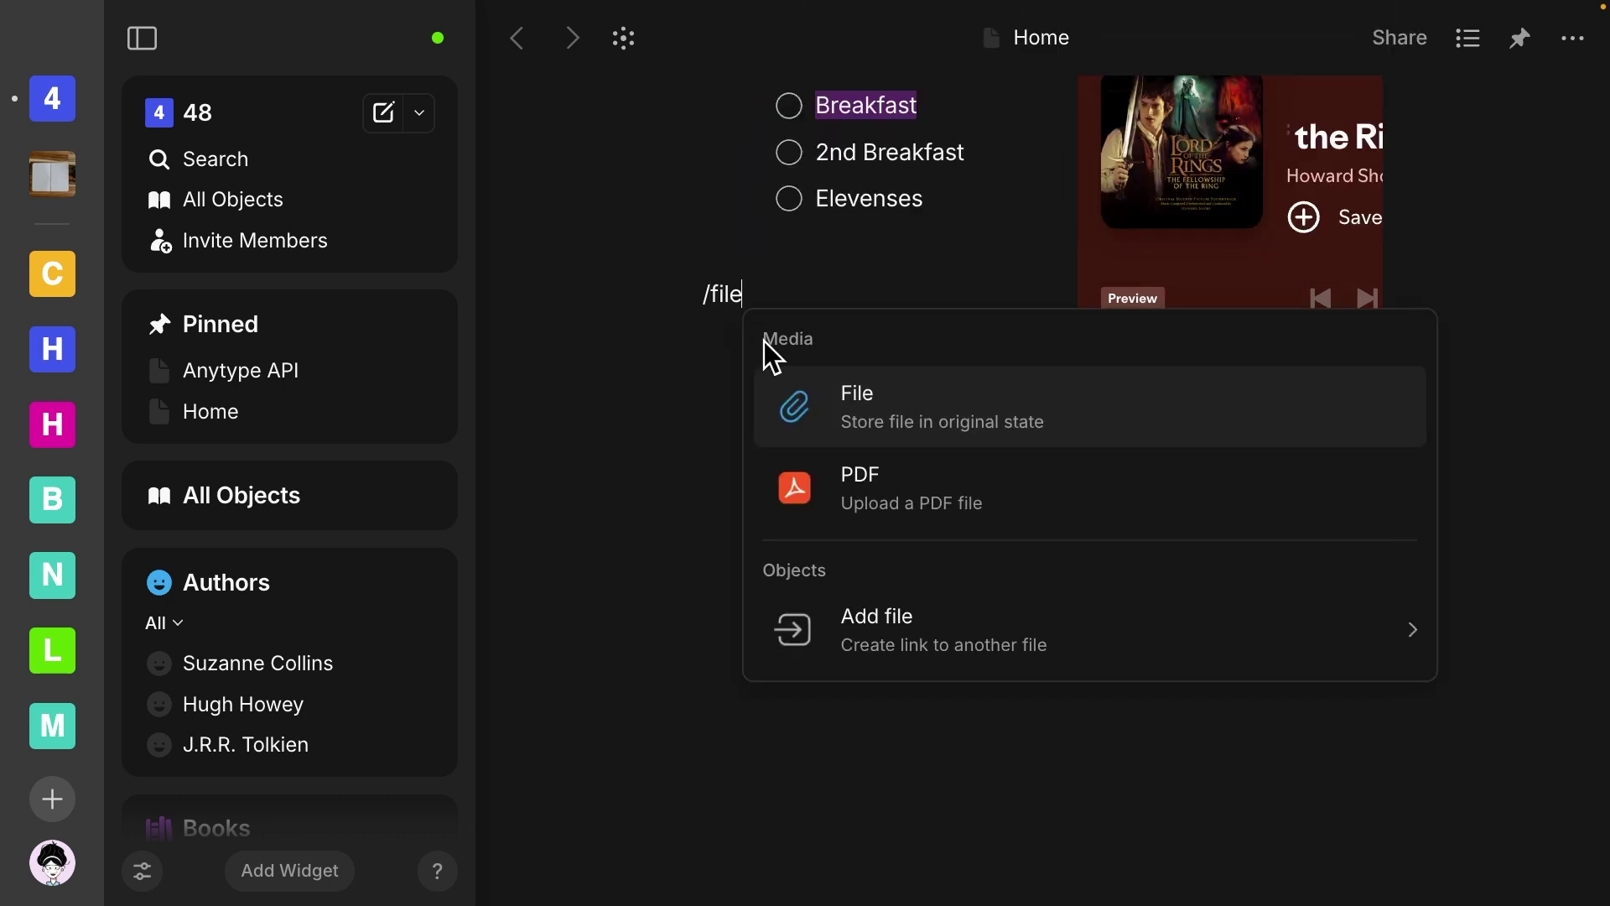
pyautogui.click(879, 409)
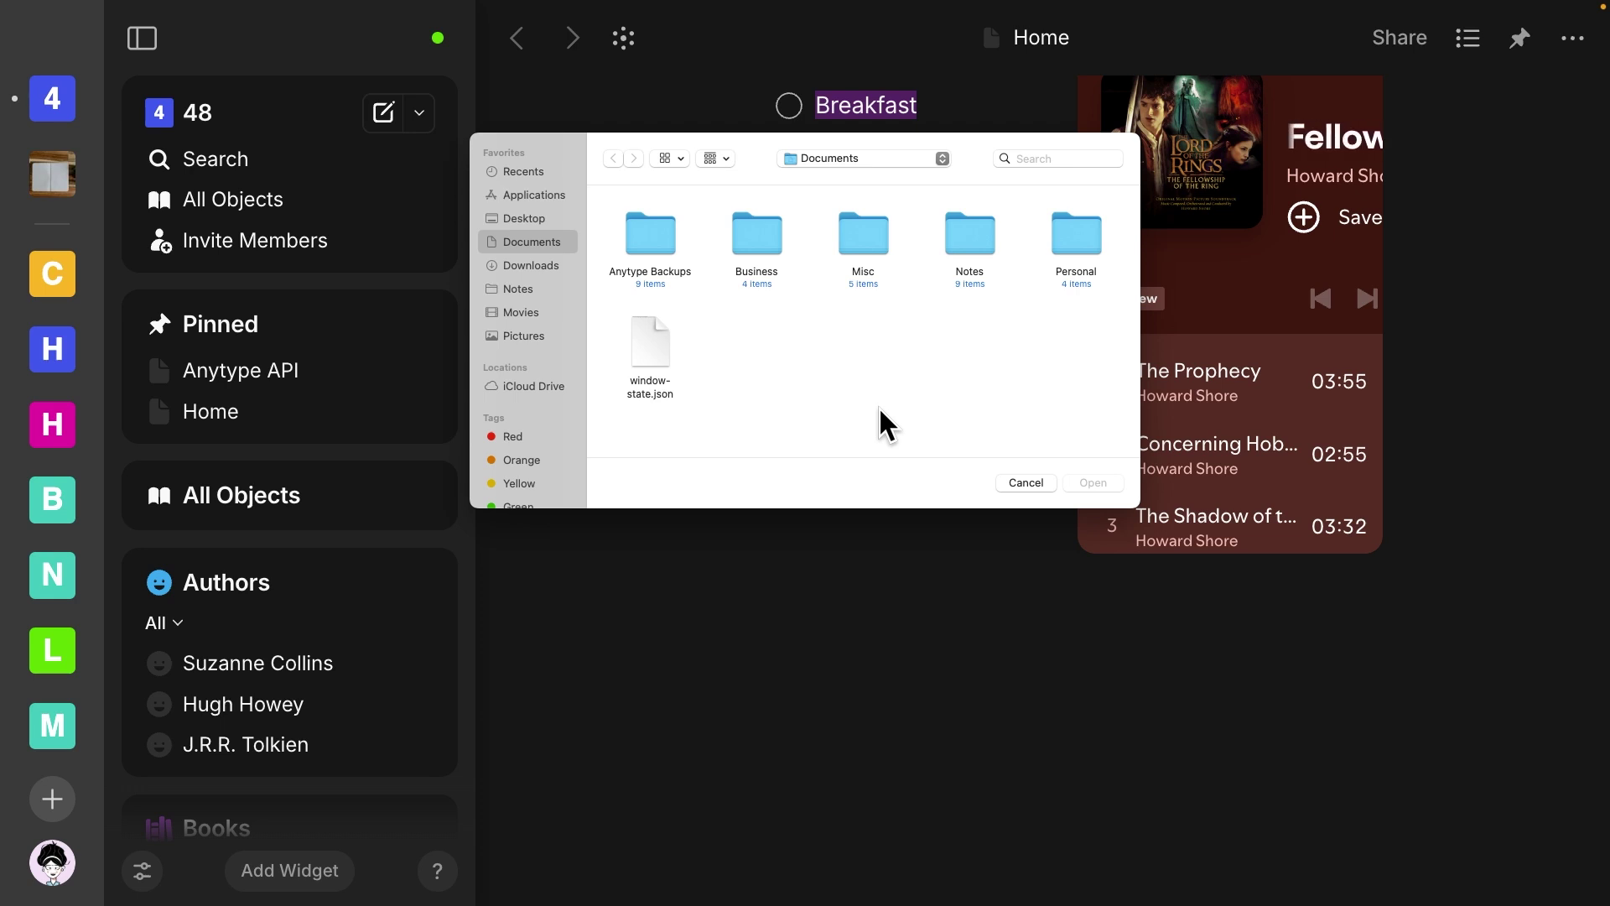
pyautogui.click(1025, 483)
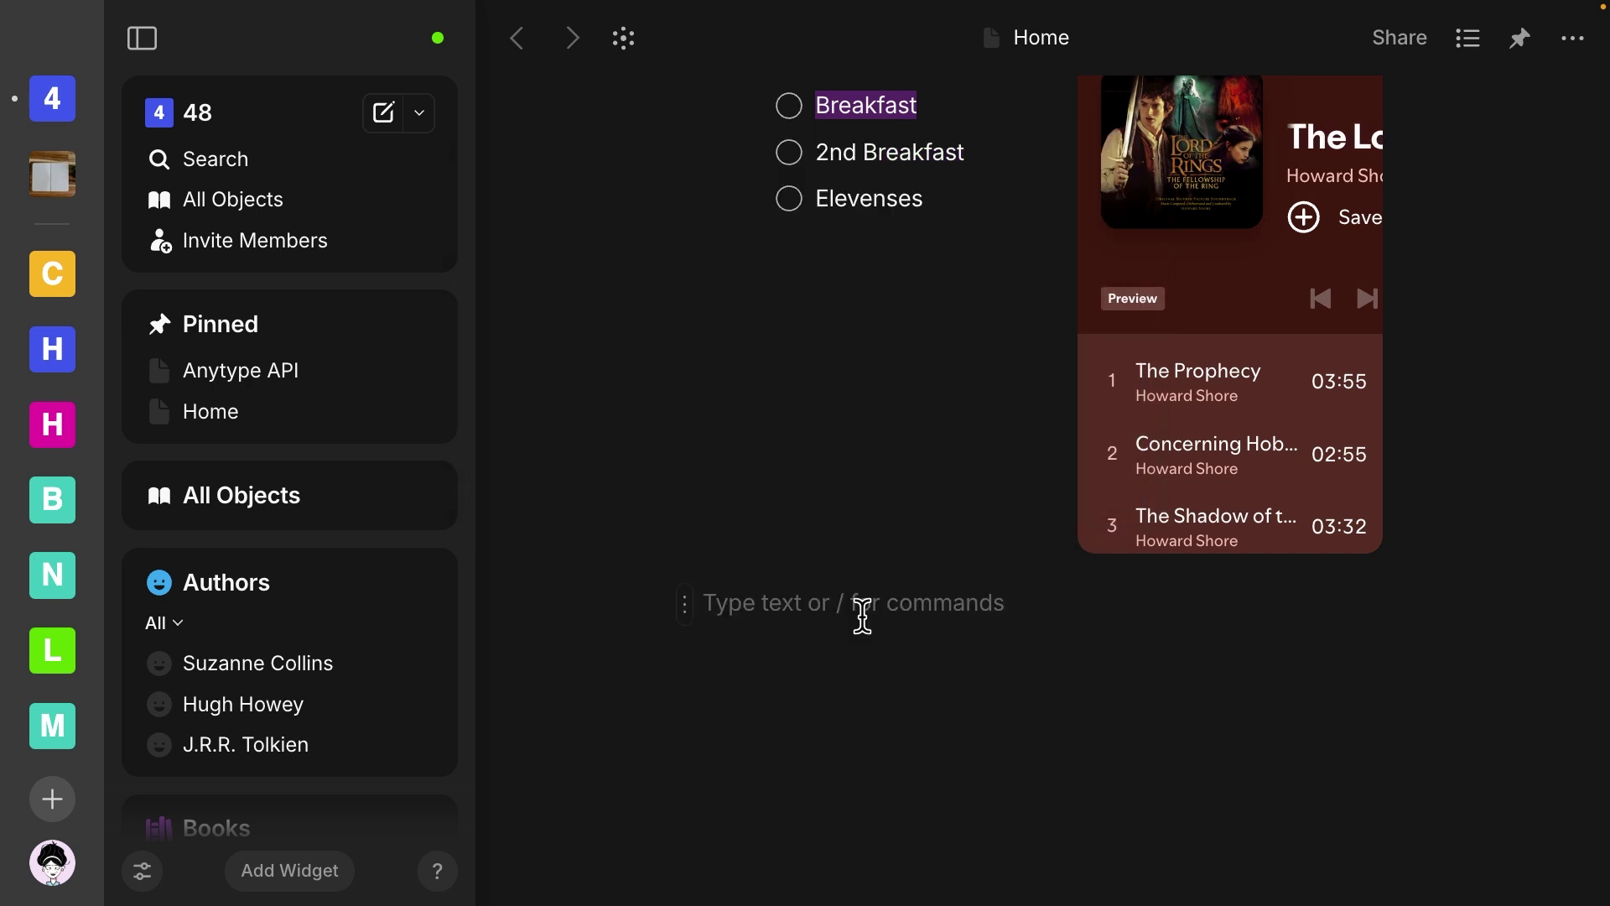
pyautogui.write('/')
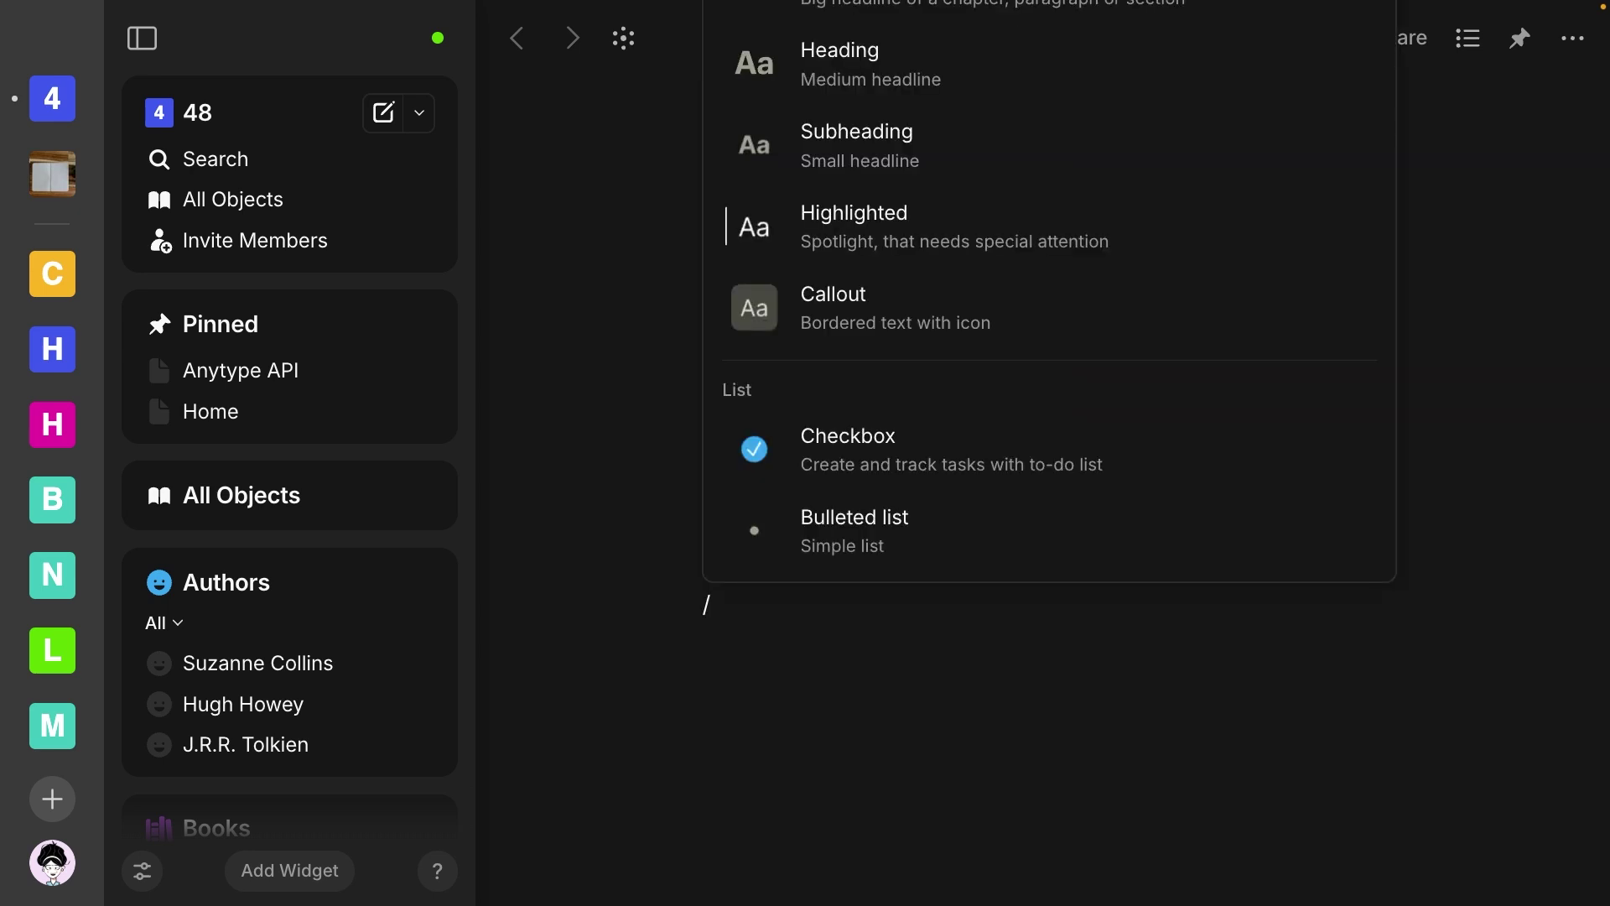
pyautogui.write('you')
pyautogui.click(1079, 431)
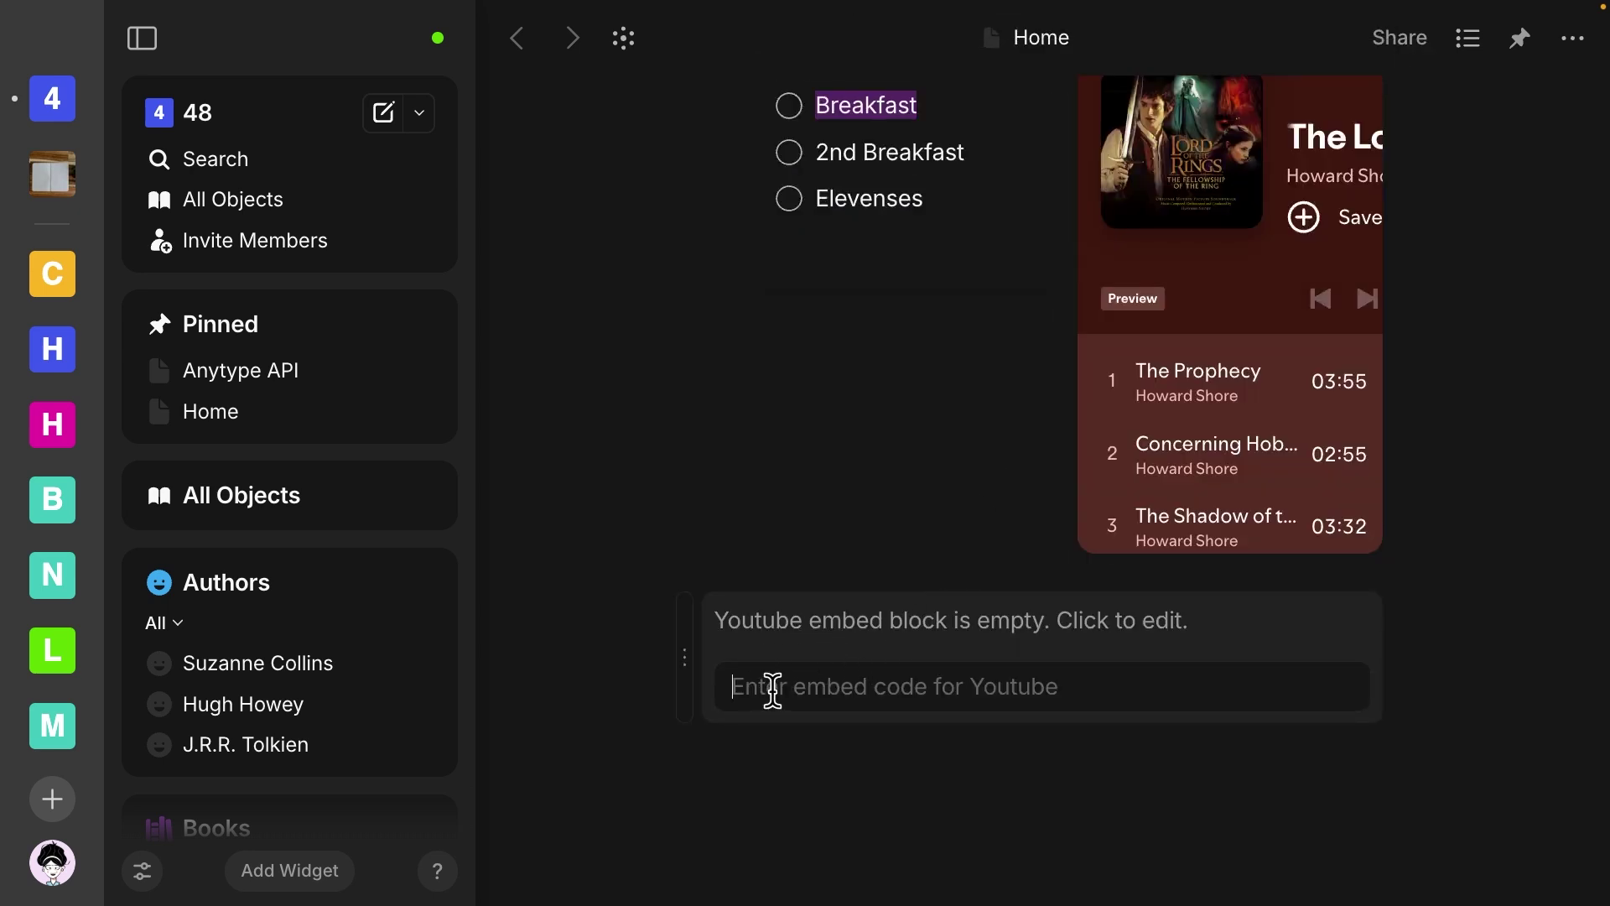
pyautogui.write('https://youtu.be/vKDqaAF2qeE?si=krTyEnUgfg3Qwdm3')
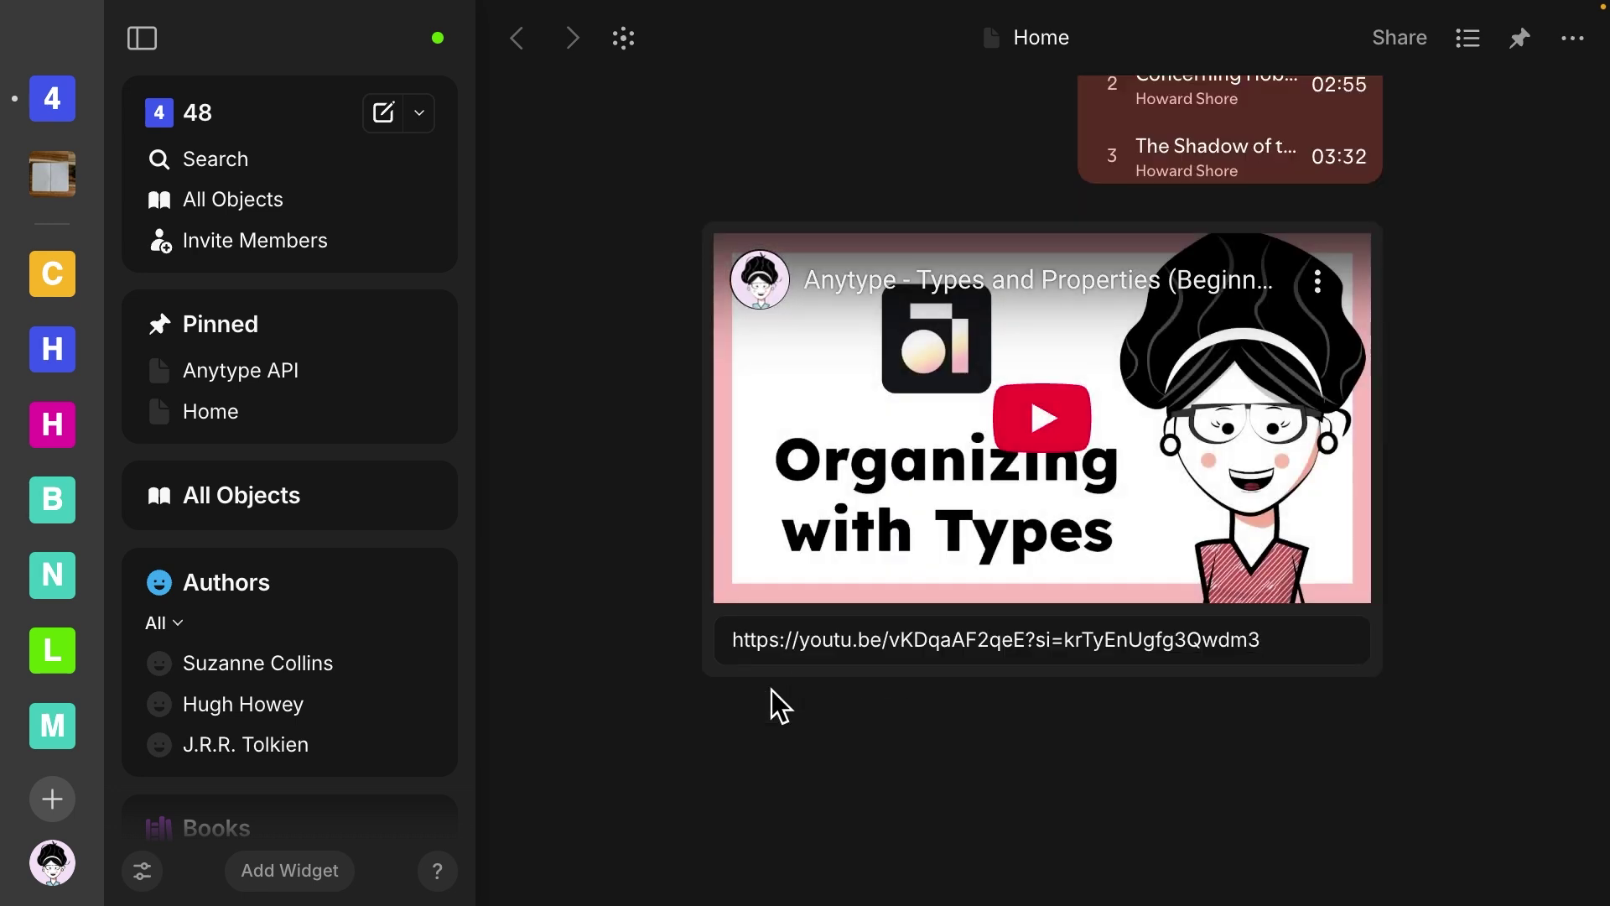
pyautogui.click(601, 584)
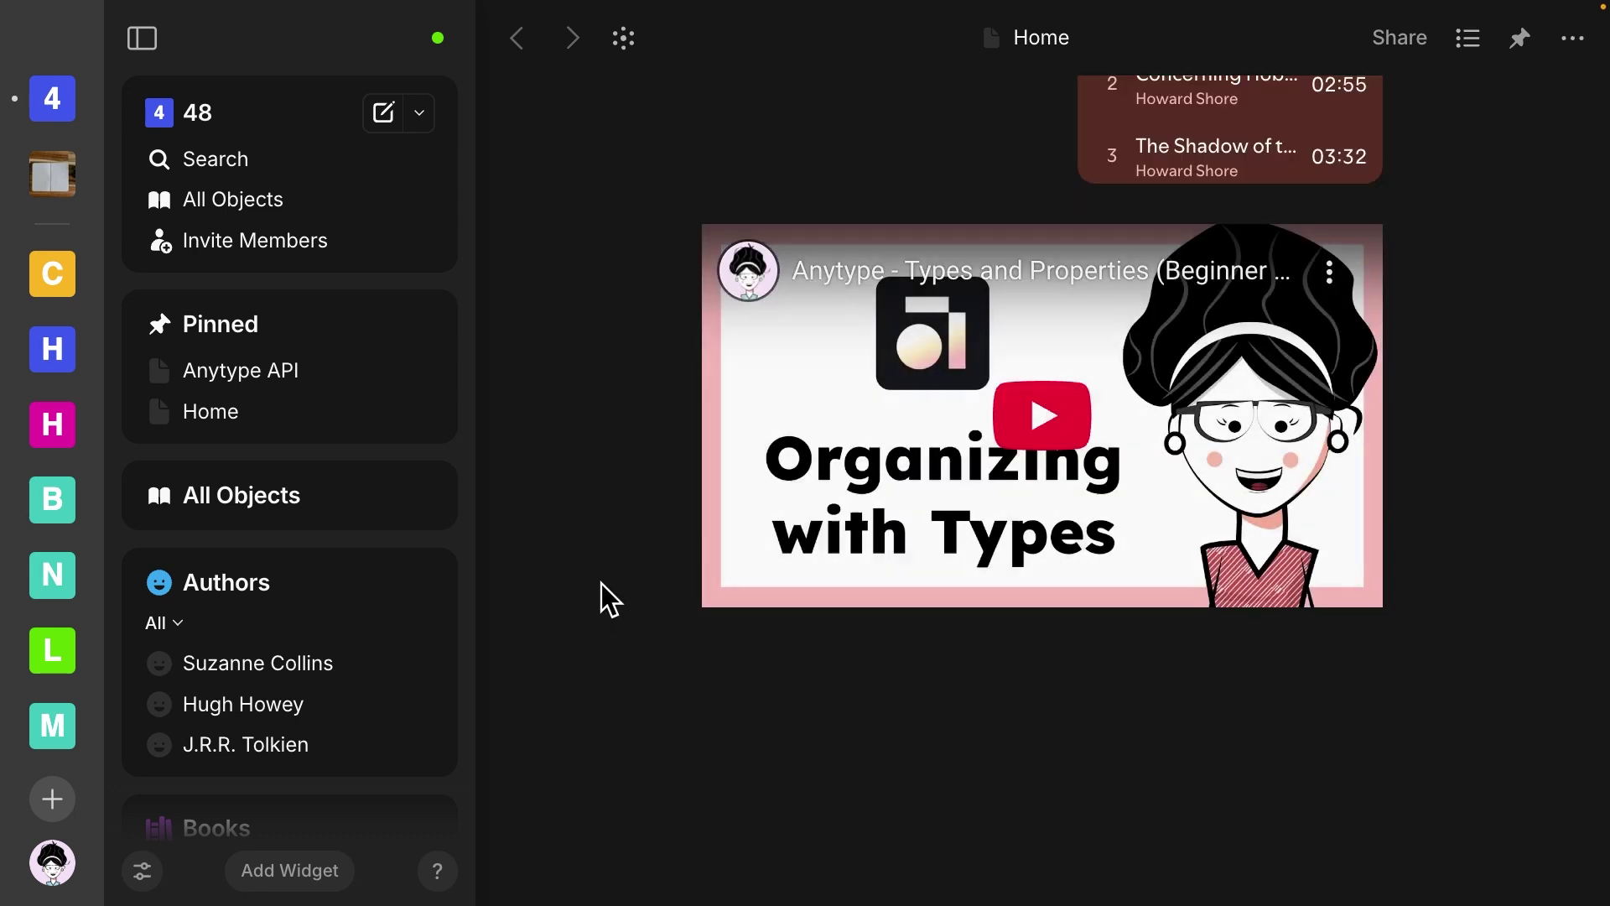
# Briefly play the embedded video and view it on YouTube in the browser, closing the browser window to return to the Home page.
pyautogui.click(1046, 415)
pyautogui.click(754, 580)
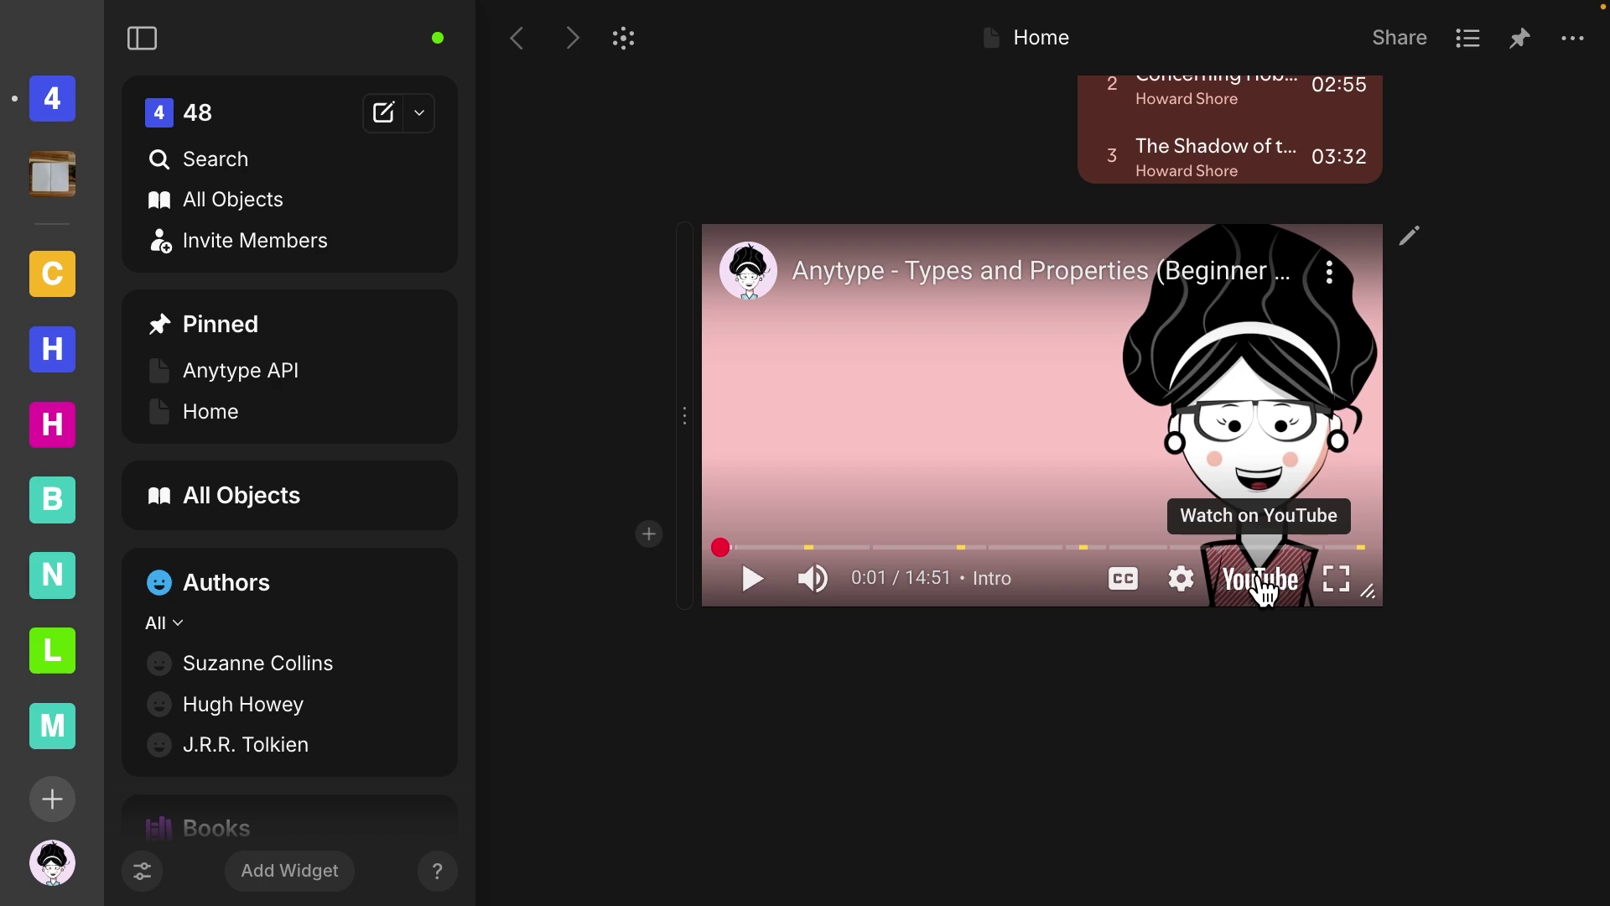
pyautogui.click(1262, 591)
pyautogui.moveTo(963, 28); pyautogui.dragTo(825, 20)
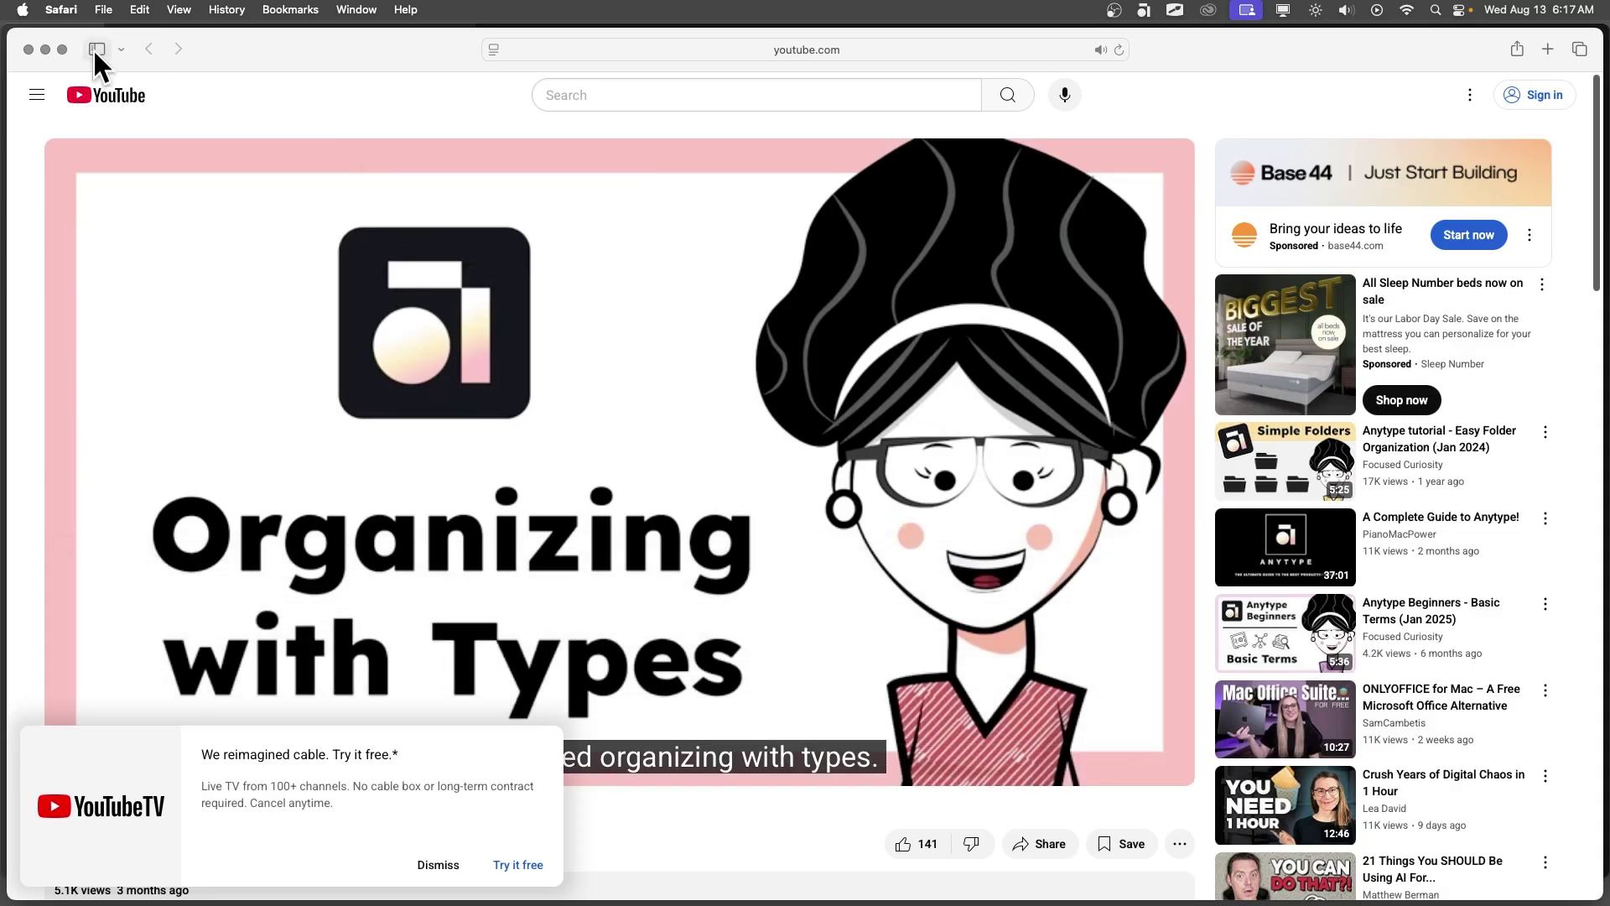
pyautogui.press('super+w')
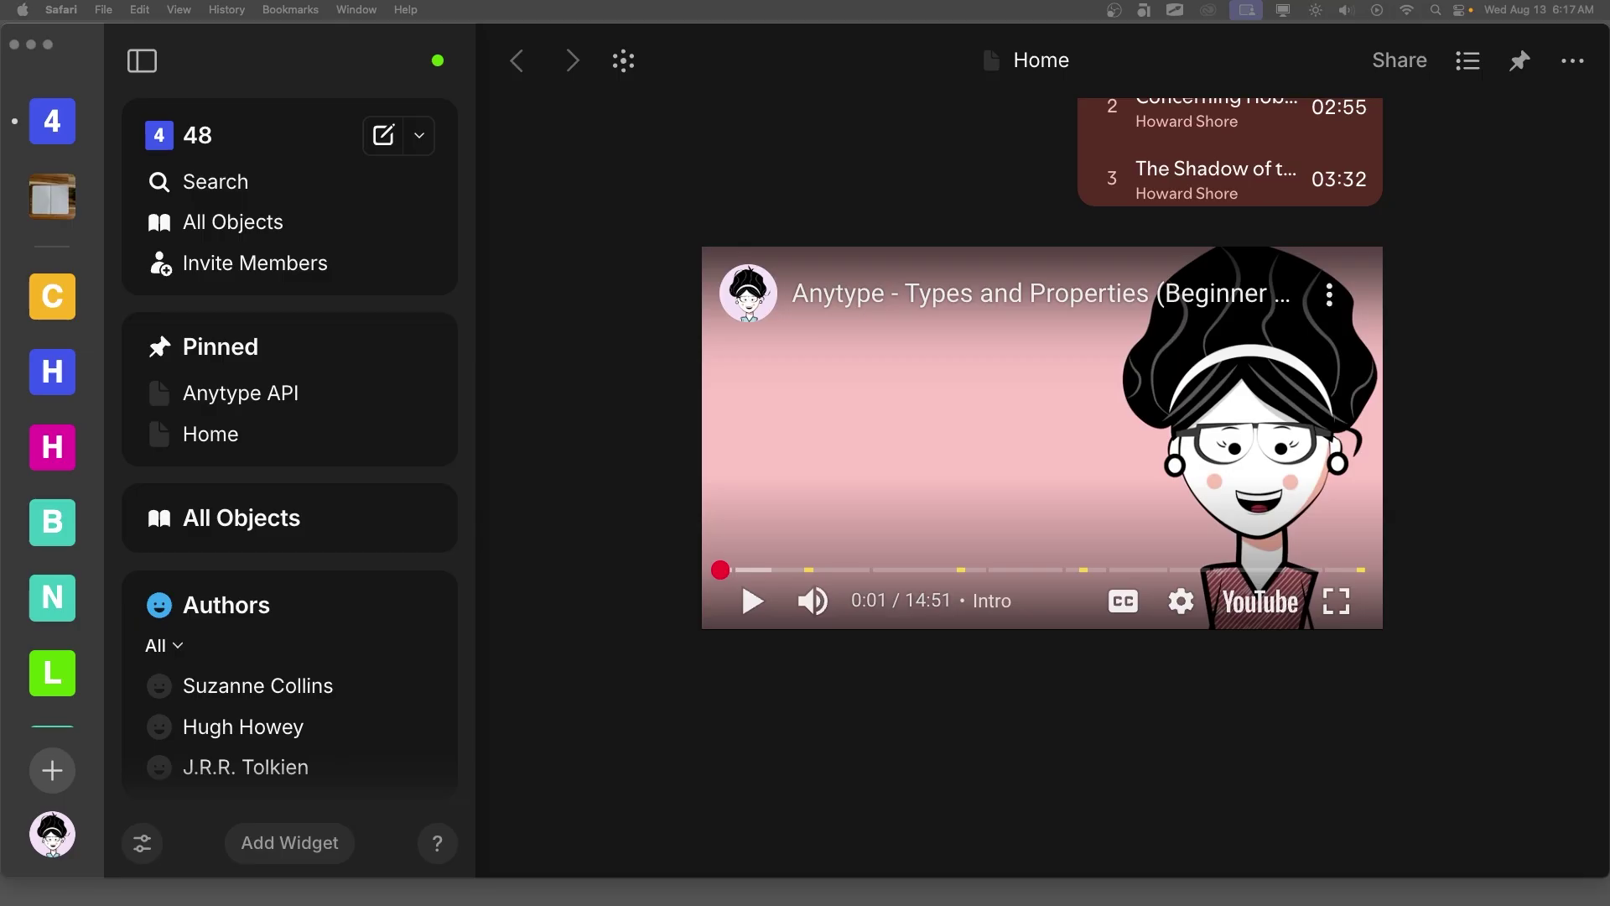